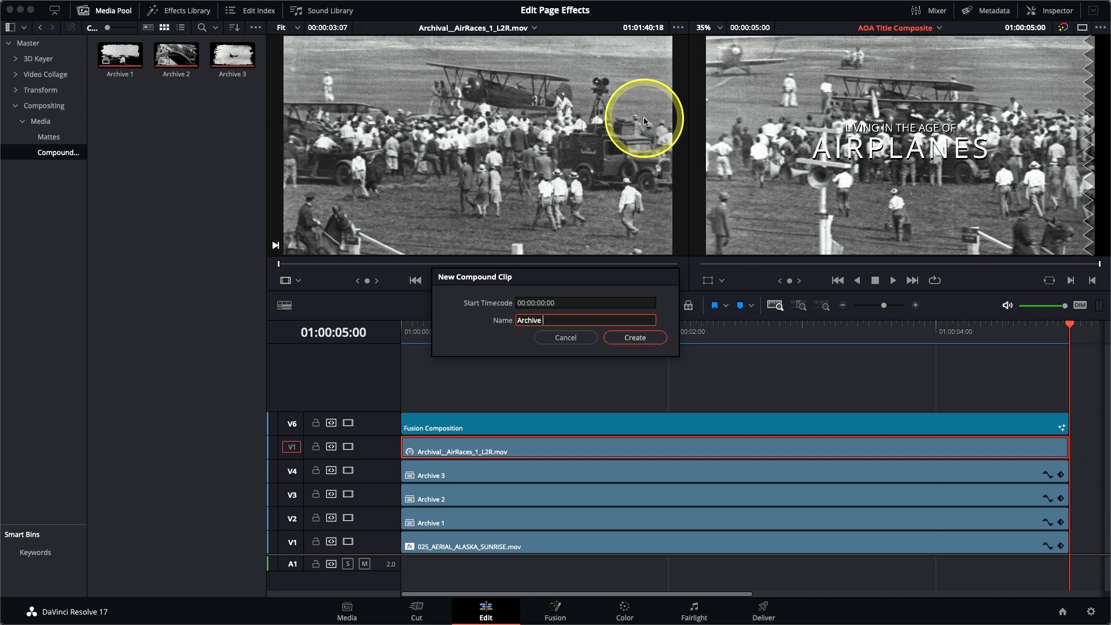
Create the compound clip Archive 4 from the selected Archival__AirRaces_1_L2R.mov clip
click(635, 338)
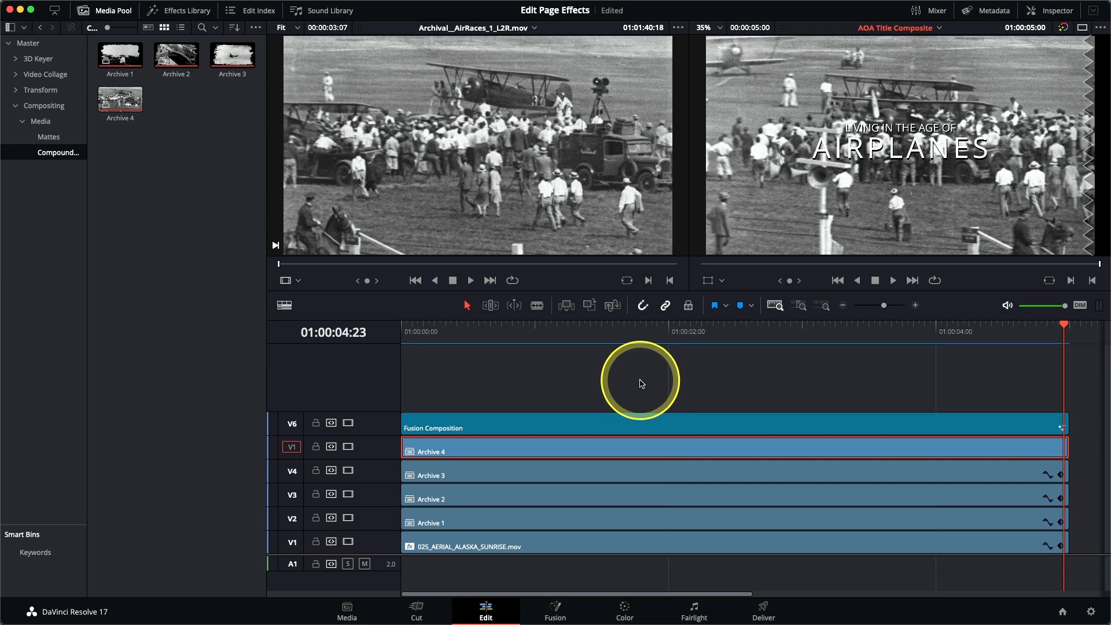
Enable stacked timelines and open the Archive 4 compound clip in its own timeline
click(286, 307)
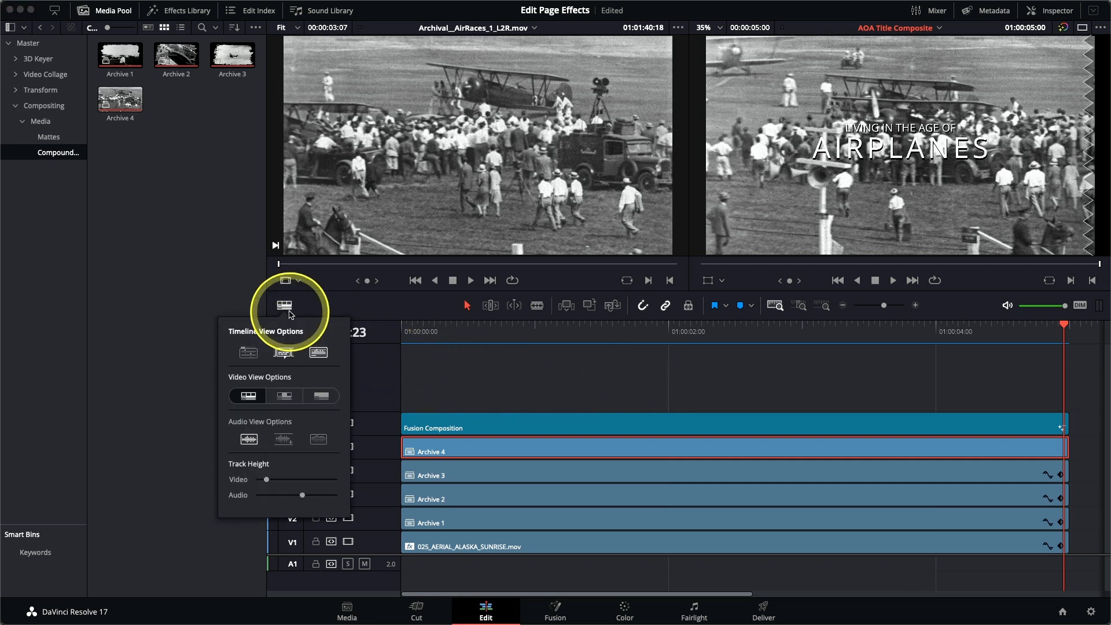
click(248, 353)
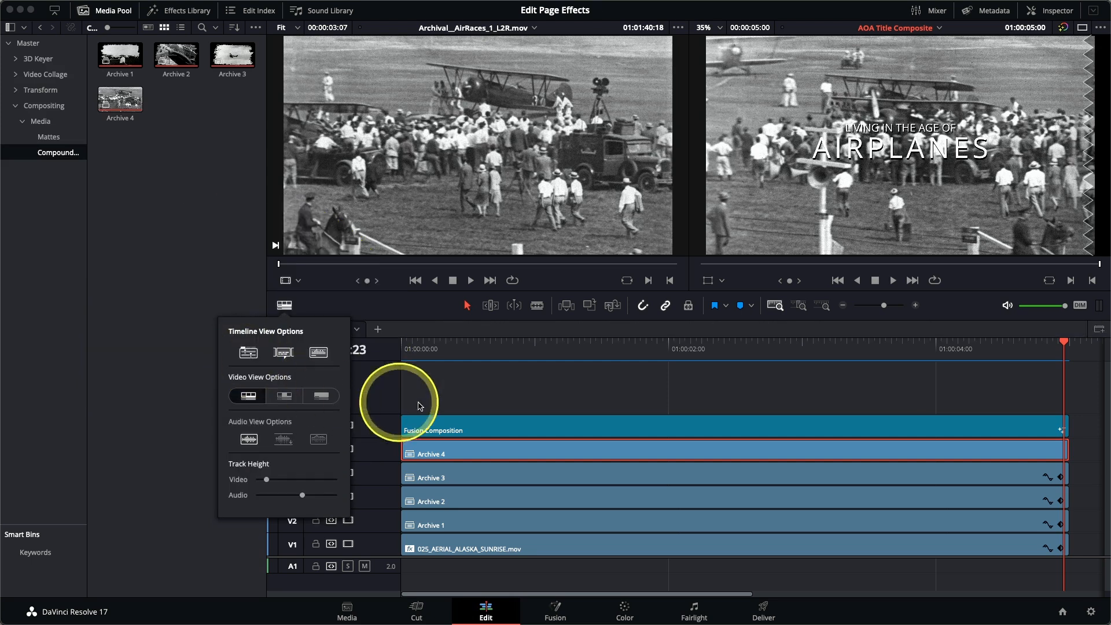
right_click(483, 452)
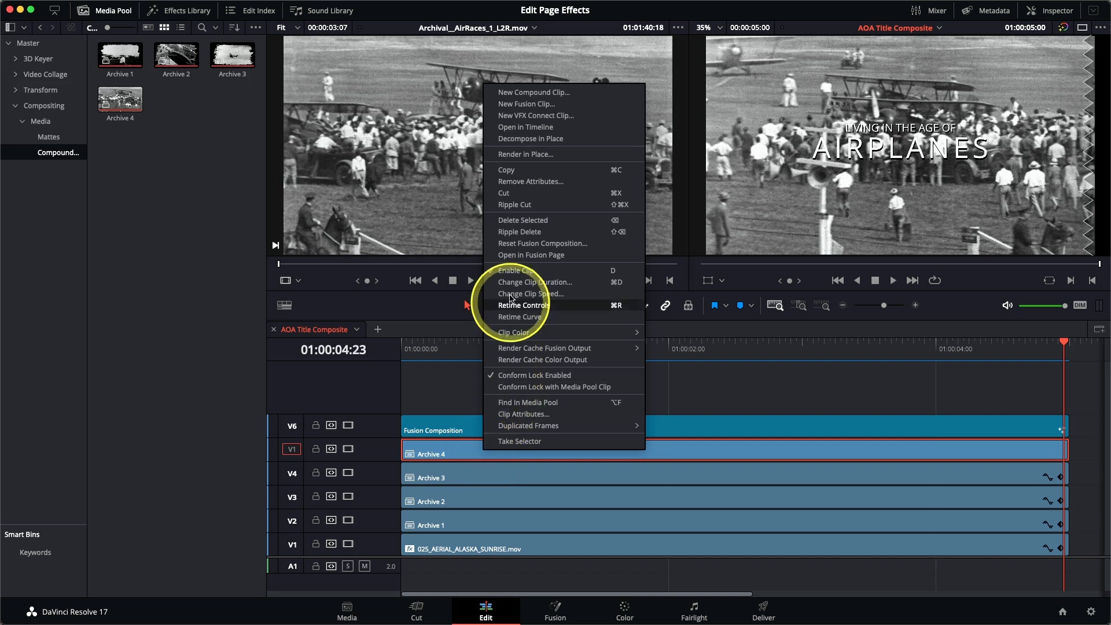
click(527, 128)
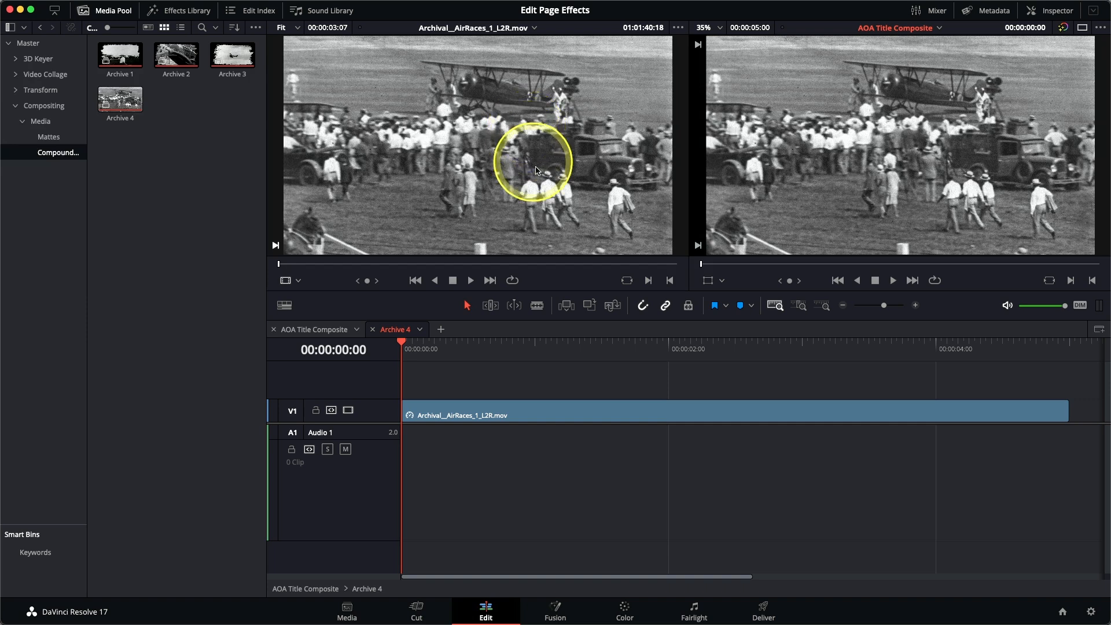
Add one video track below the first track of the Archive 4 timeline, with 0 audio tracks
right_click(384, 412)
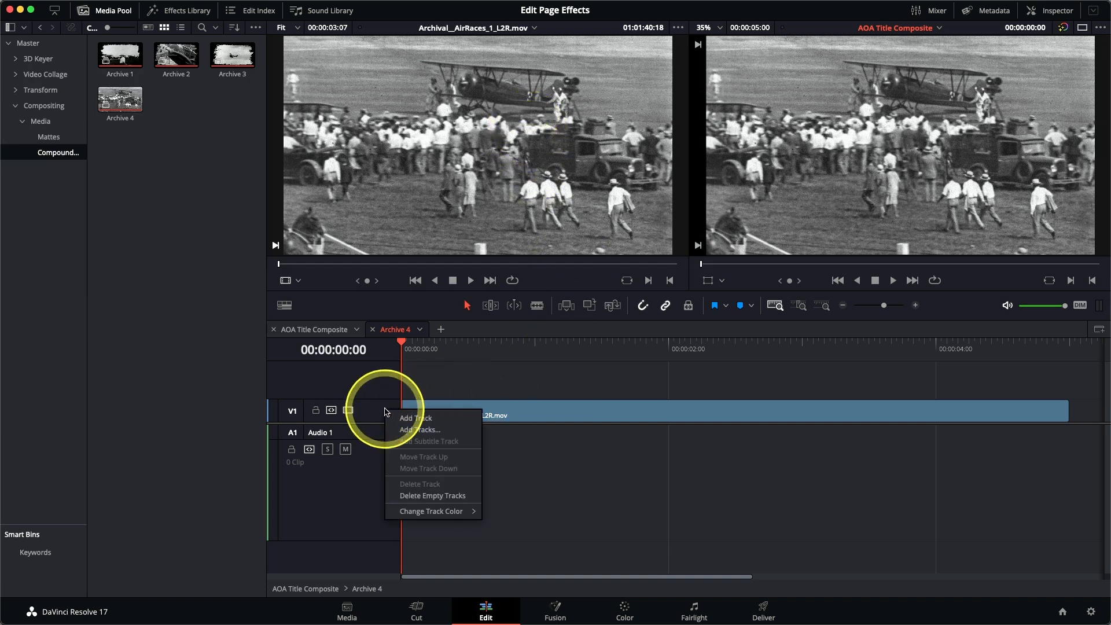
click(421, 430)
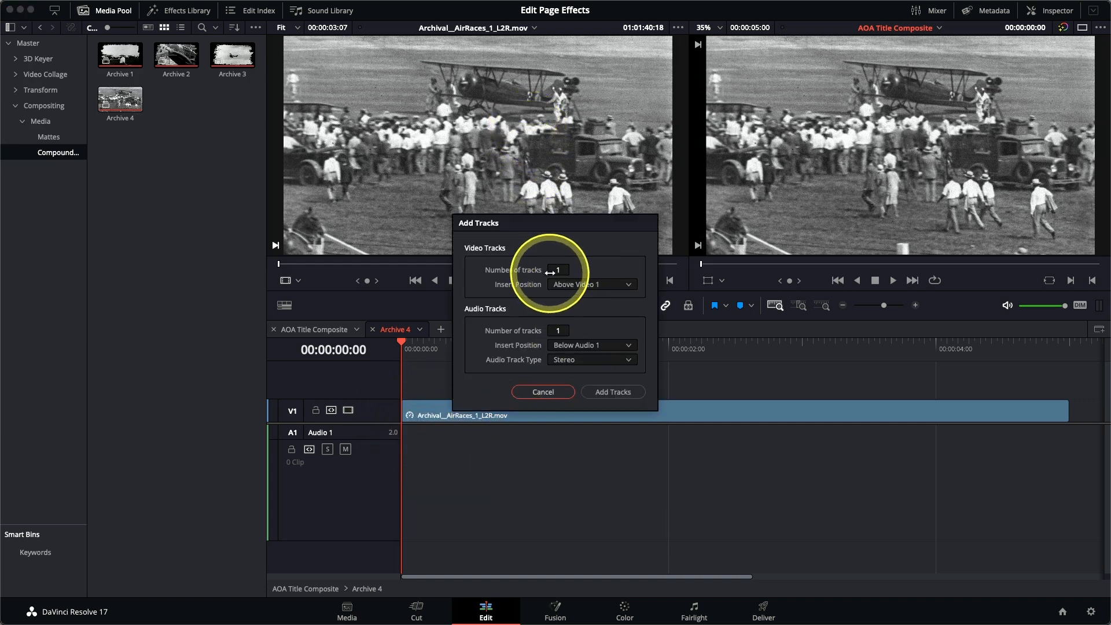
double_click(555, 329)
text(0)
click(580, 284)
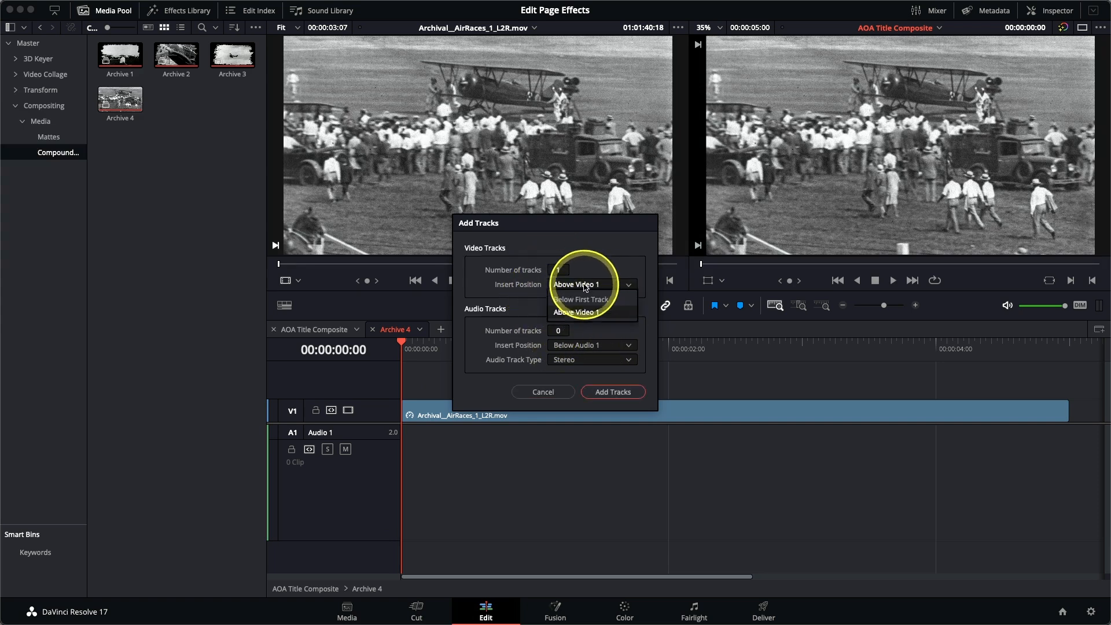
click(586, 299)
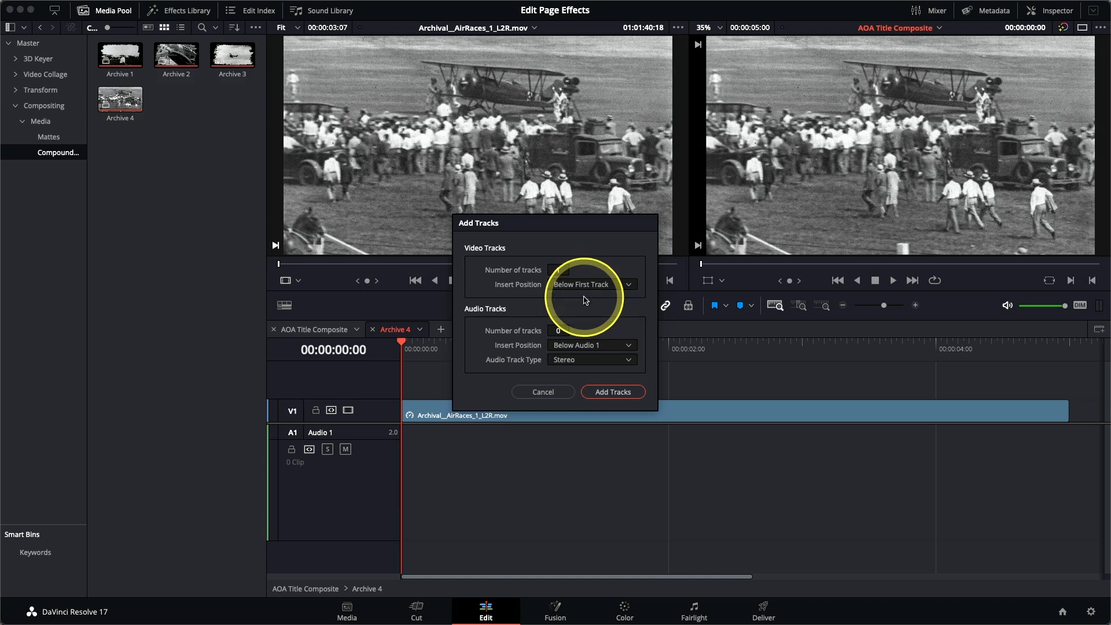
click(618, 392)
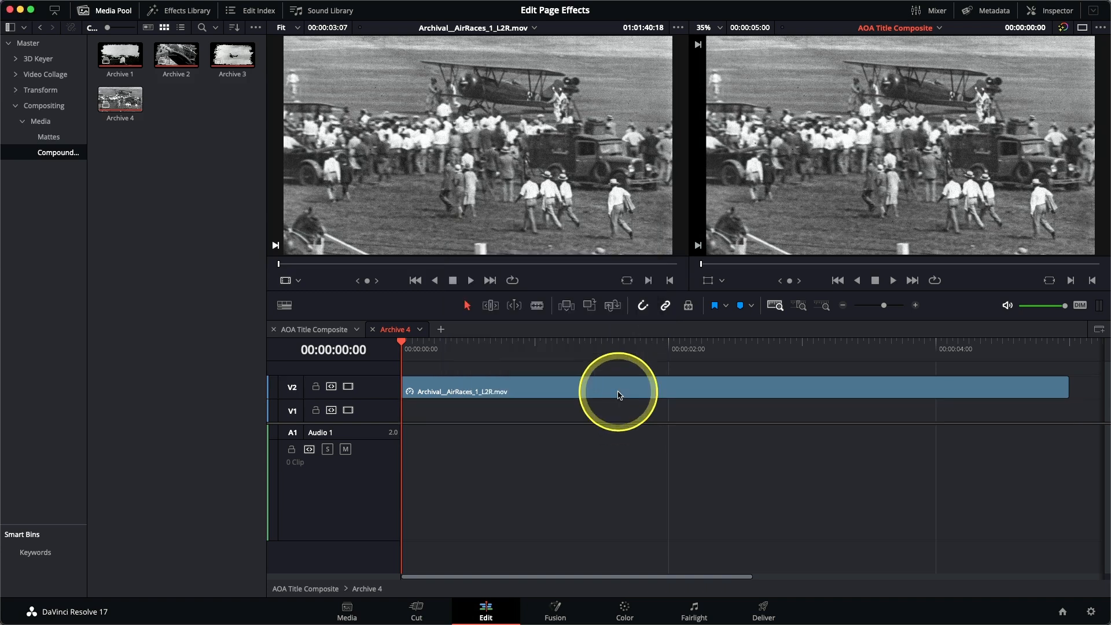
Place matte 4 alpha.png from the Mattes bin on track V1 and extend it to the end of the AirRaces clip
click(49, 137)
double_click(121, 101)
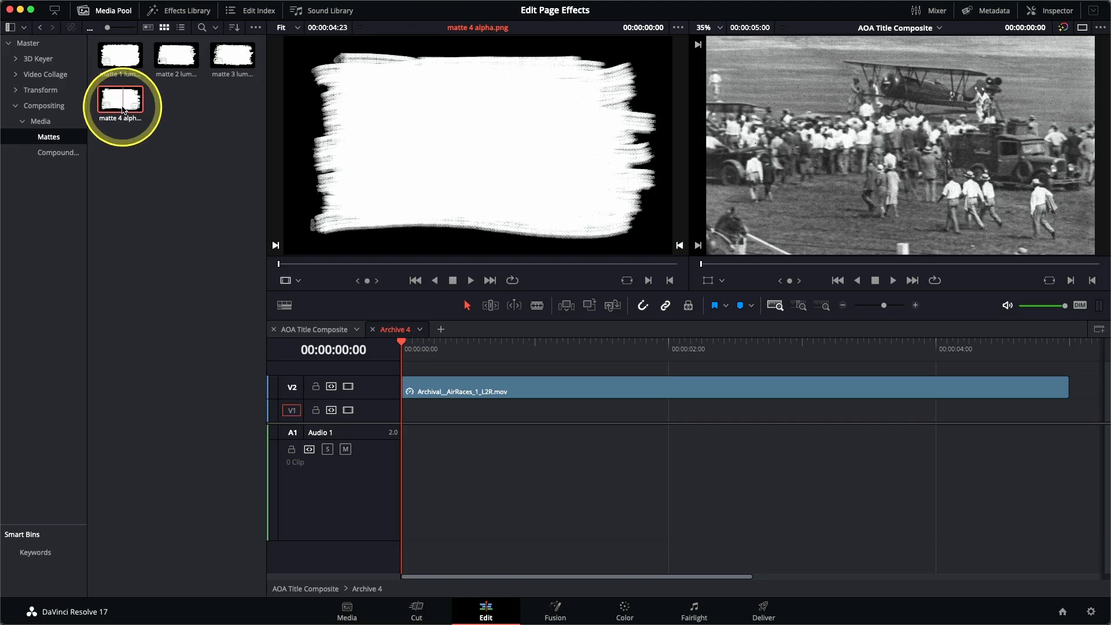
drag(123, 110, 819, 167)
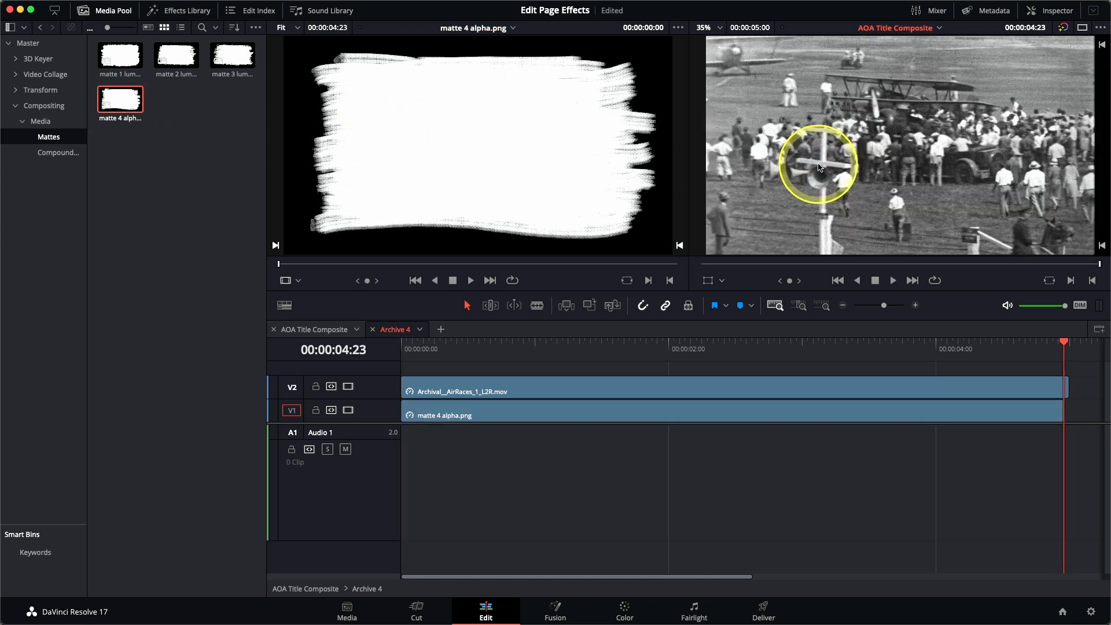
drag(1067, 418, 1069, 410)
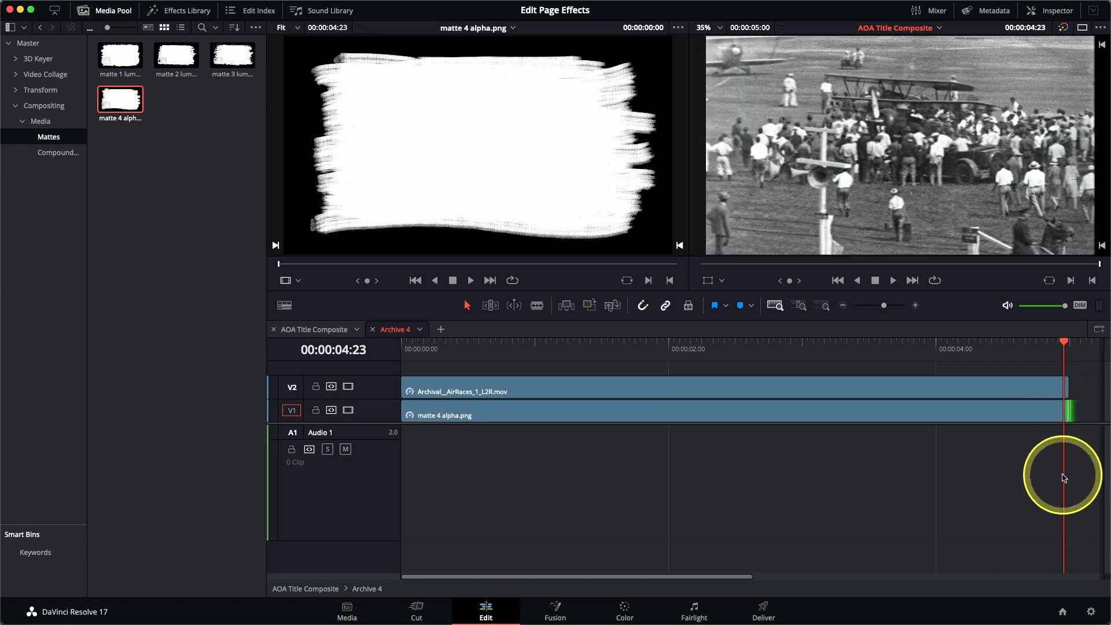
Set the composite mode of the matte 4 alpha.png clip on V1 to Alpha
click(713, 347)
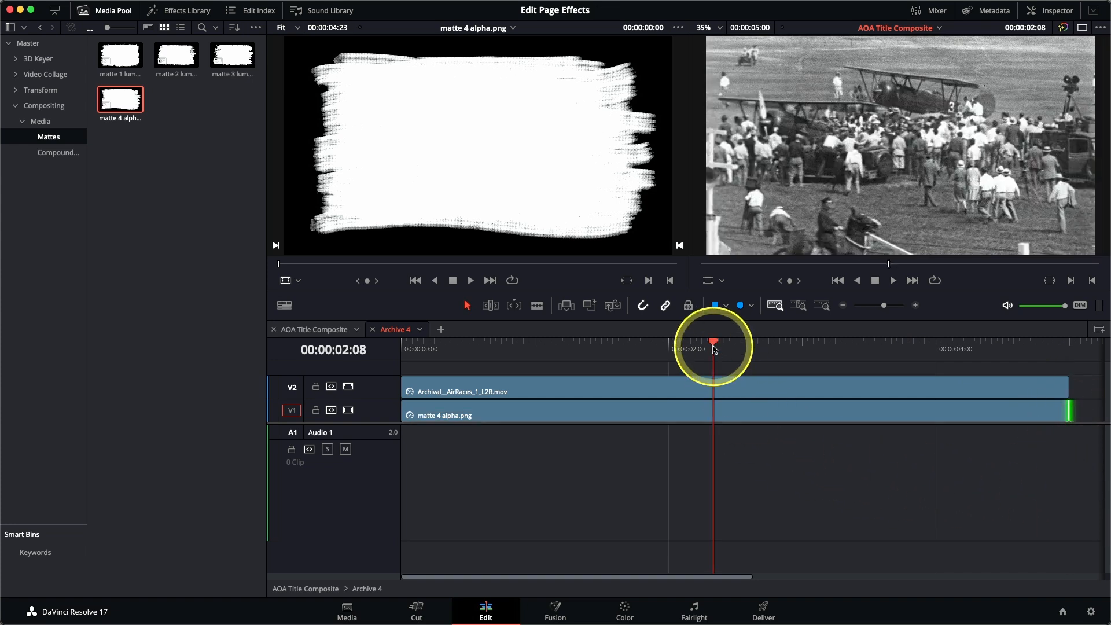
click(638, 420)
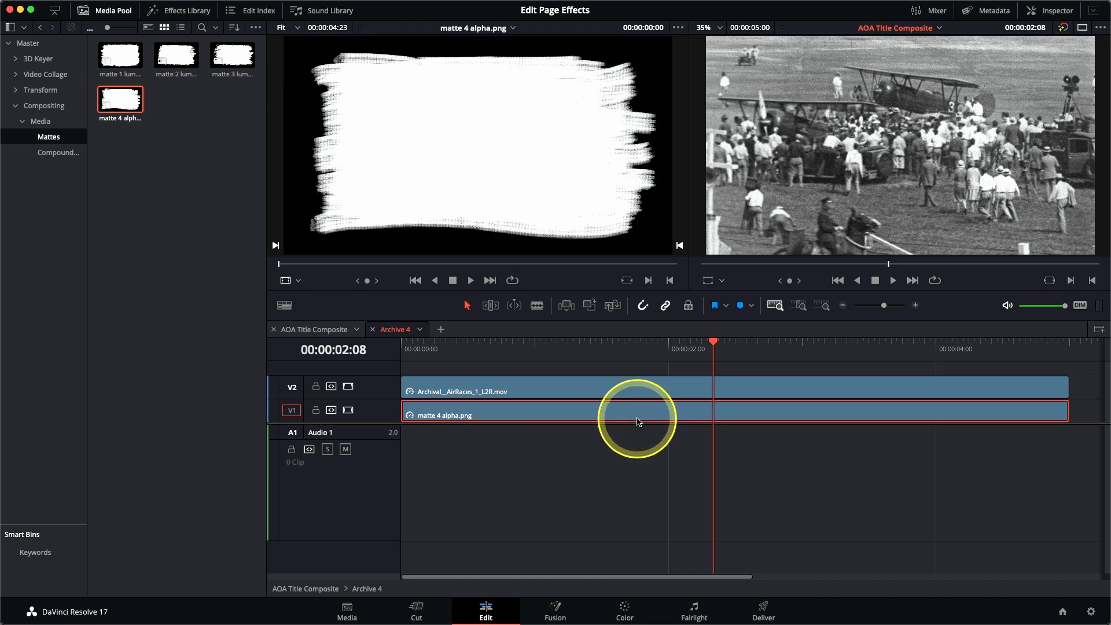
click(1063, 10)
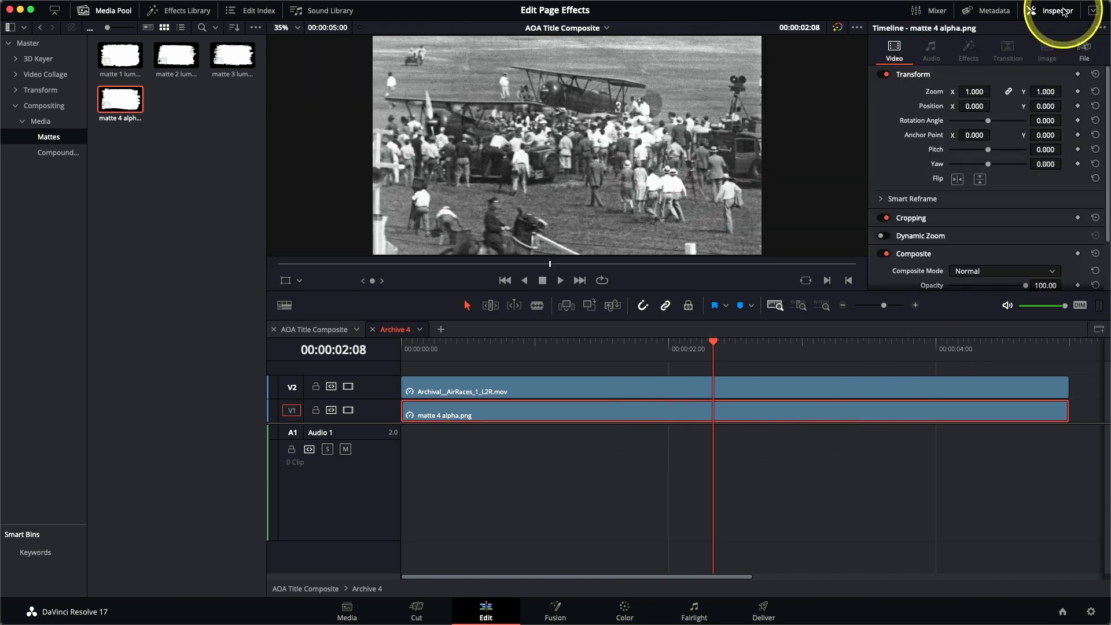
scroll(1036, 141, down, 3)
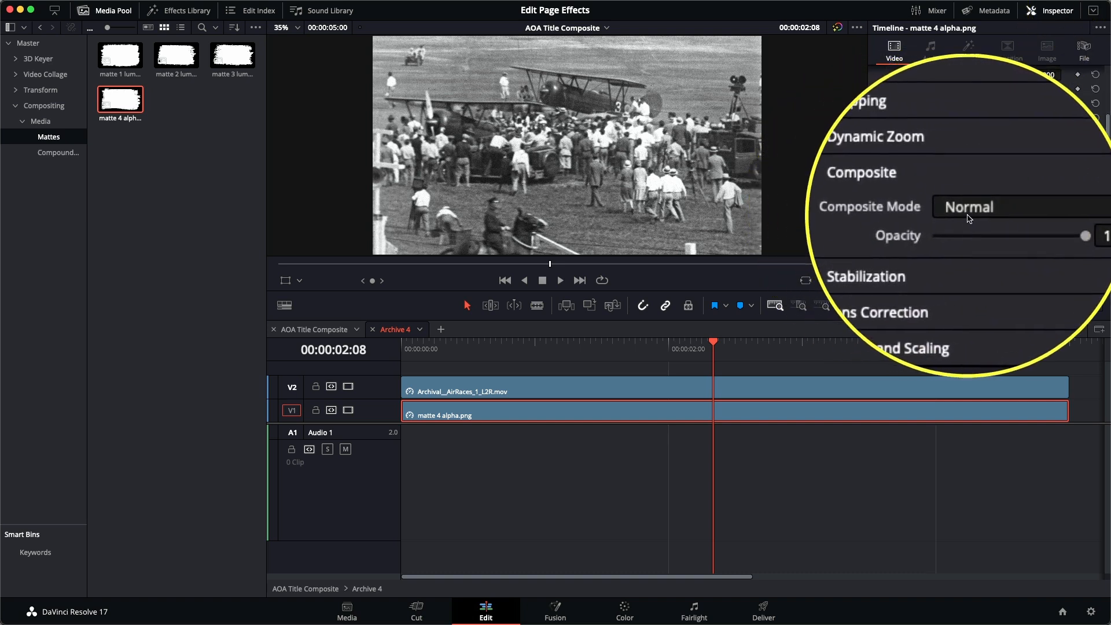
click(971, 218)
scroll(971, 248, down, 8)
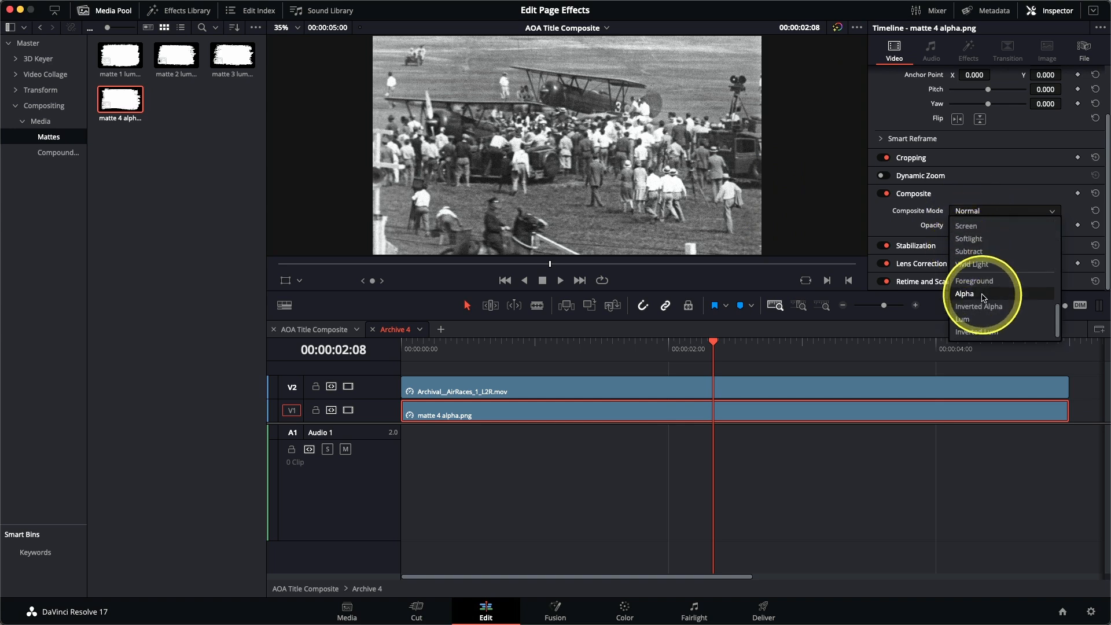
click(983, 297)
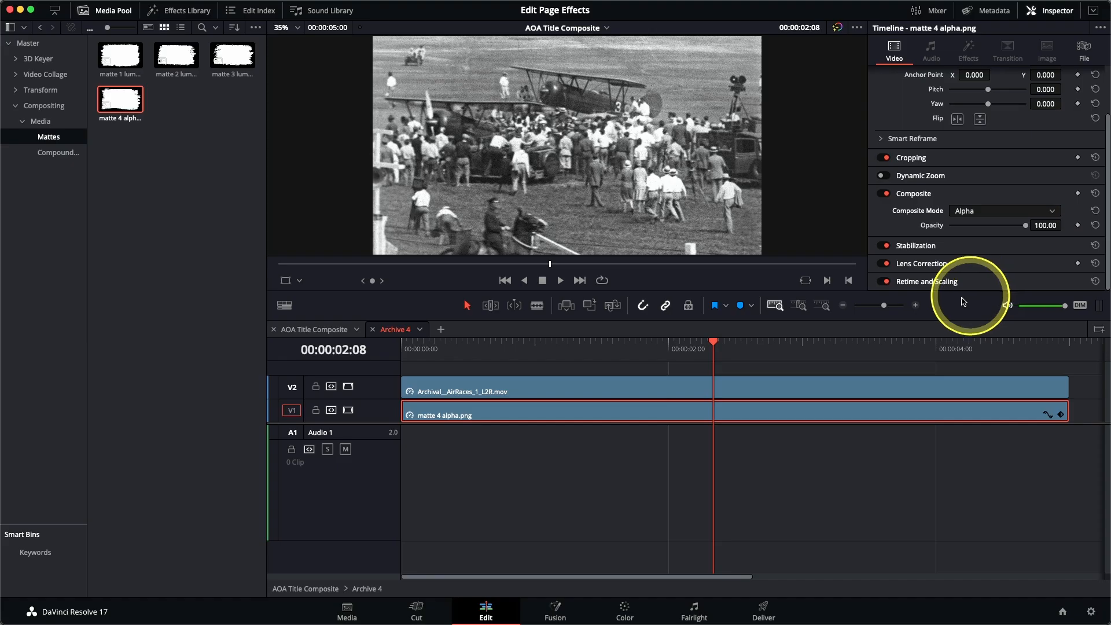
Set the composite mode of the Archival__AirRaces_1_L2R.mov clip on V2 to Foreground
click(692, 387)
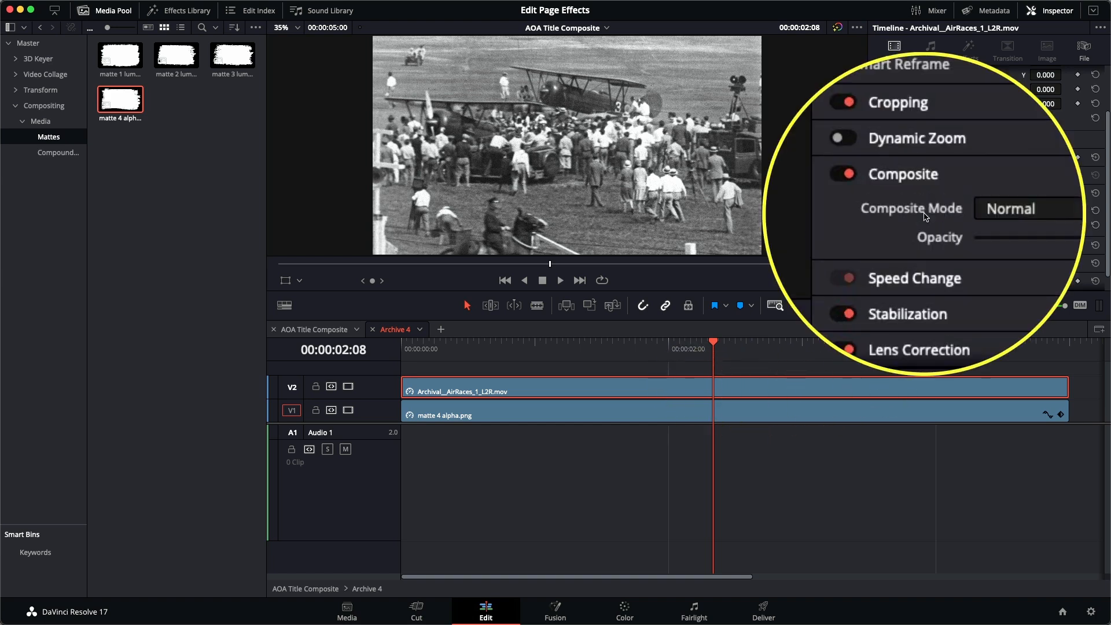
click(962, 211)
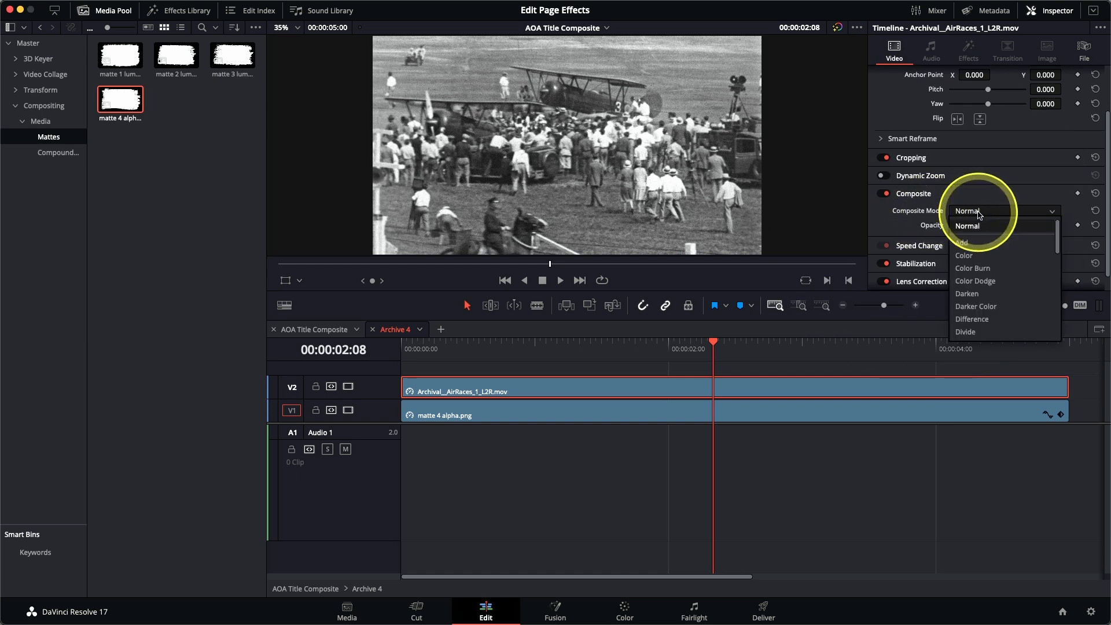
scroll(1008, 280, down, 5)
scroll(986, 291, down, 3)
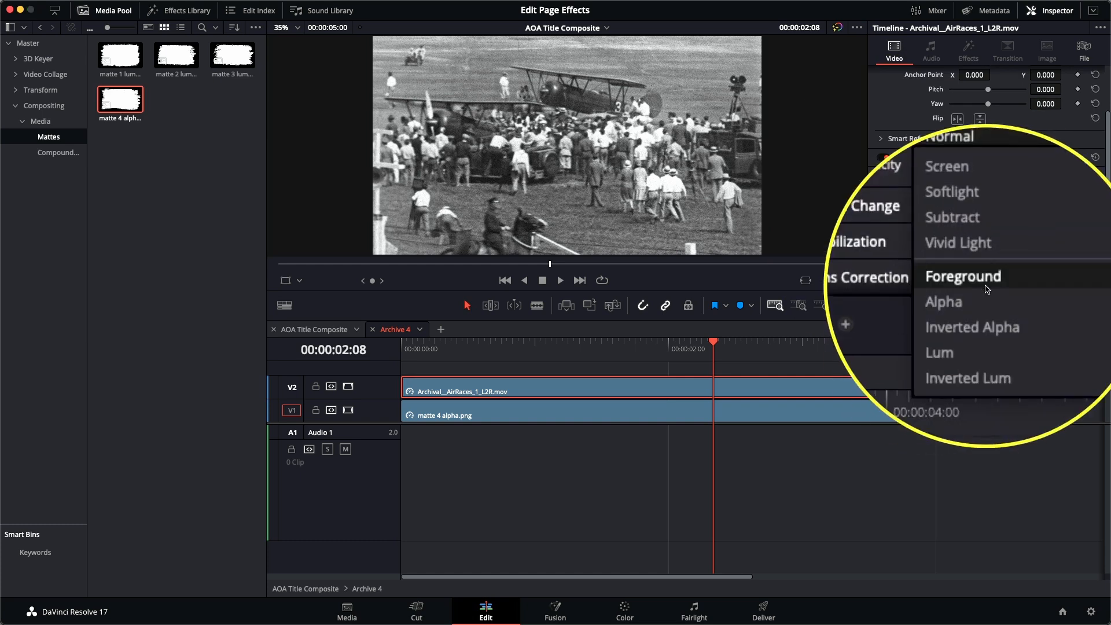
click(986, 289)
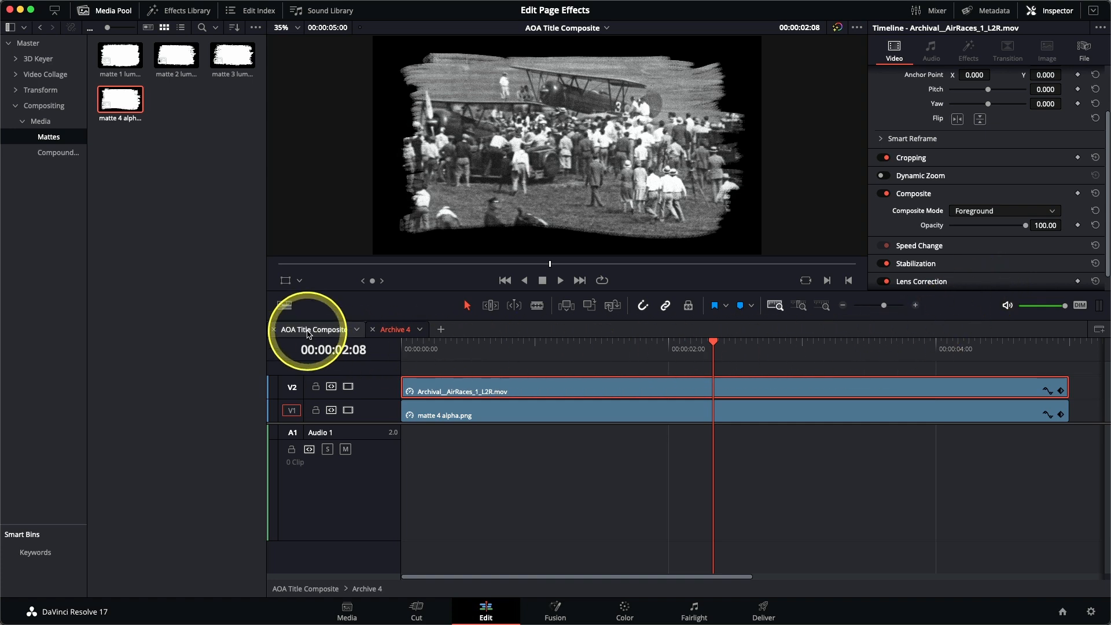
In the AOA Title Composite timeline, transform Archive 4 to about 0.396 zoom and place it in the frame's lower-right corner, about X 551, Y -269
click(308, 335)
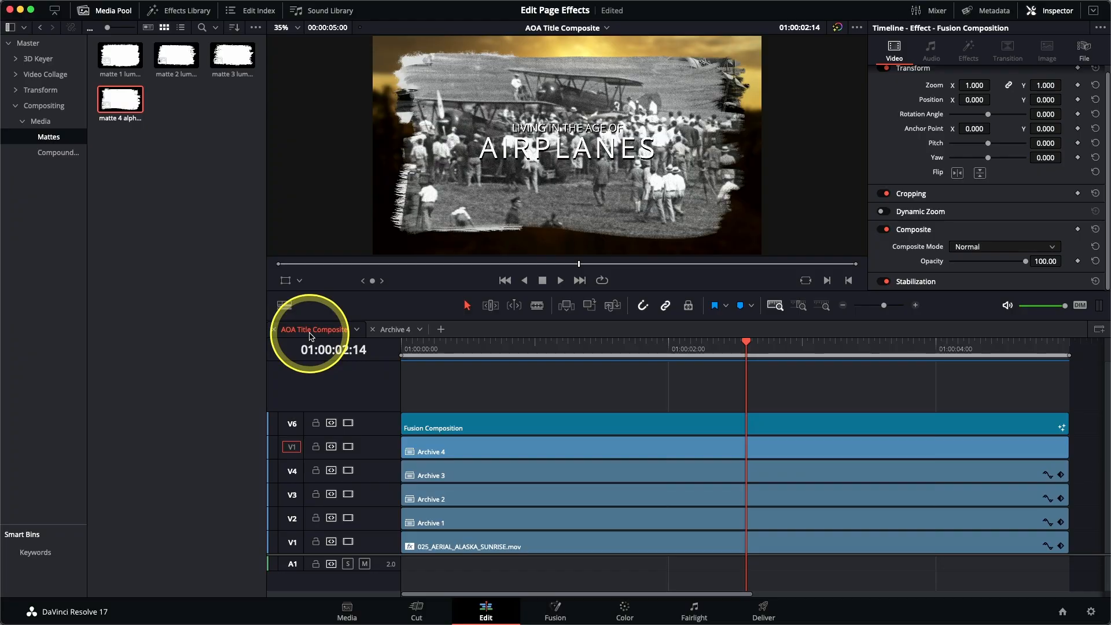
click(522, 457)
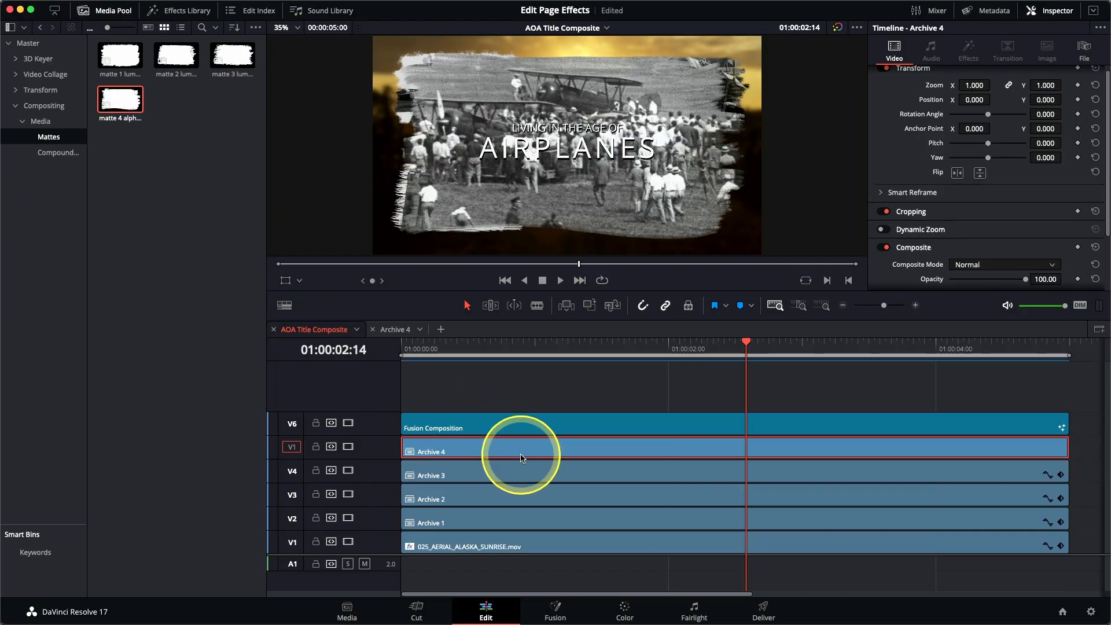
click(289, 286)
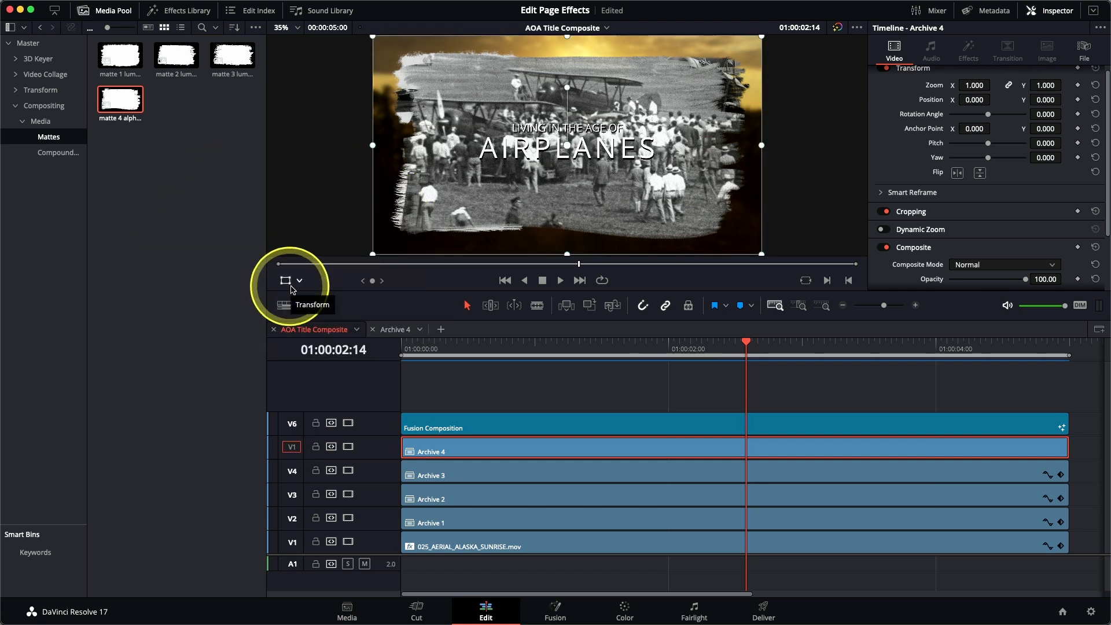
drag(373, 36, 640, 223)
drag(572, 144, 584, 159)
drag(631, 203, 641, 204)
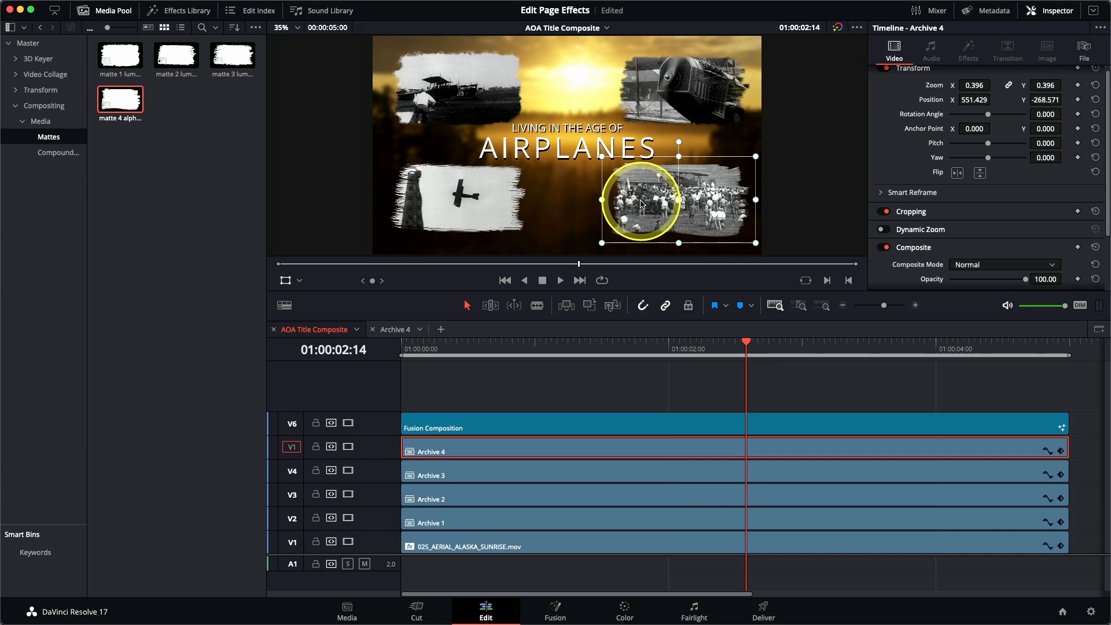
click(286, 286)
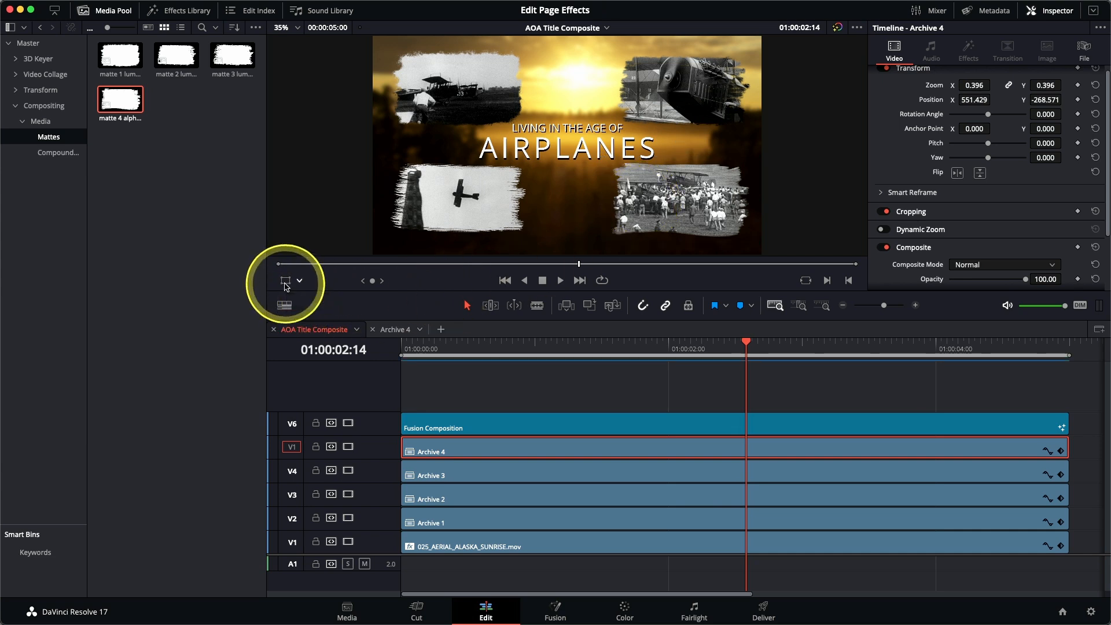
Play the AOA Title Composite timeline from its start to review the four-picture title composite
click(403, 349)
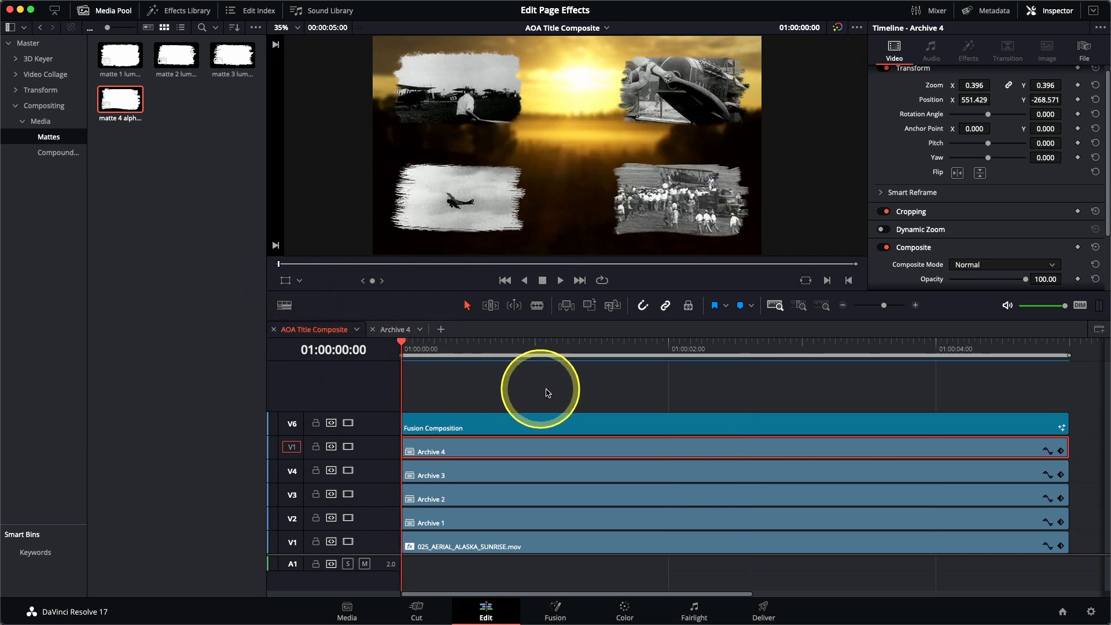
key(space)
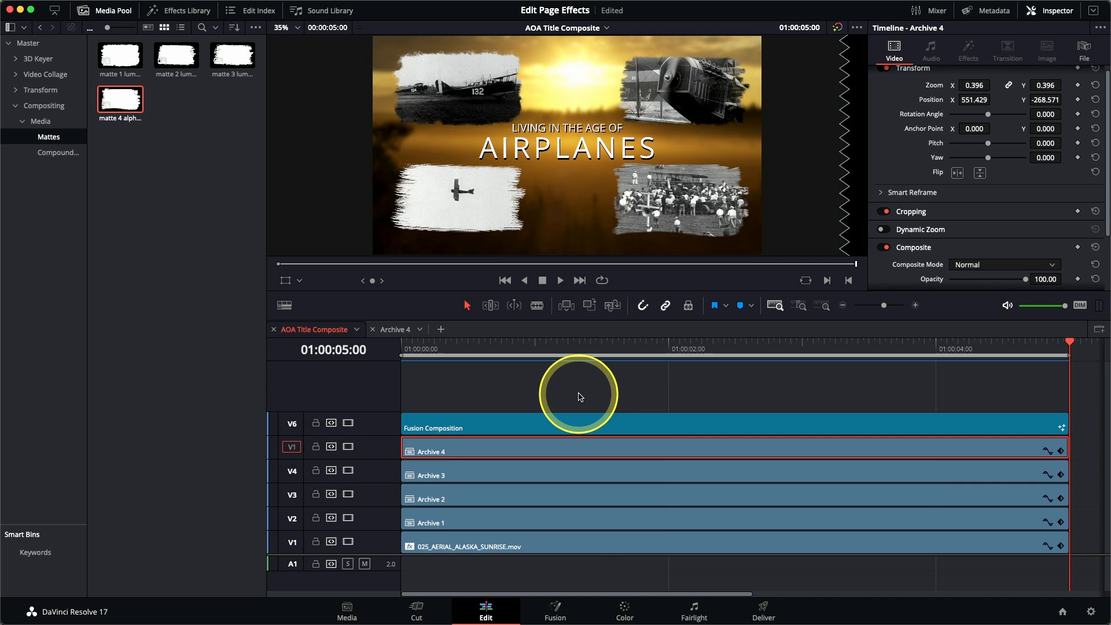
Hide the Media Pool, show the Effects Library, and switch its display to half height and back to full height
click(108, 10)
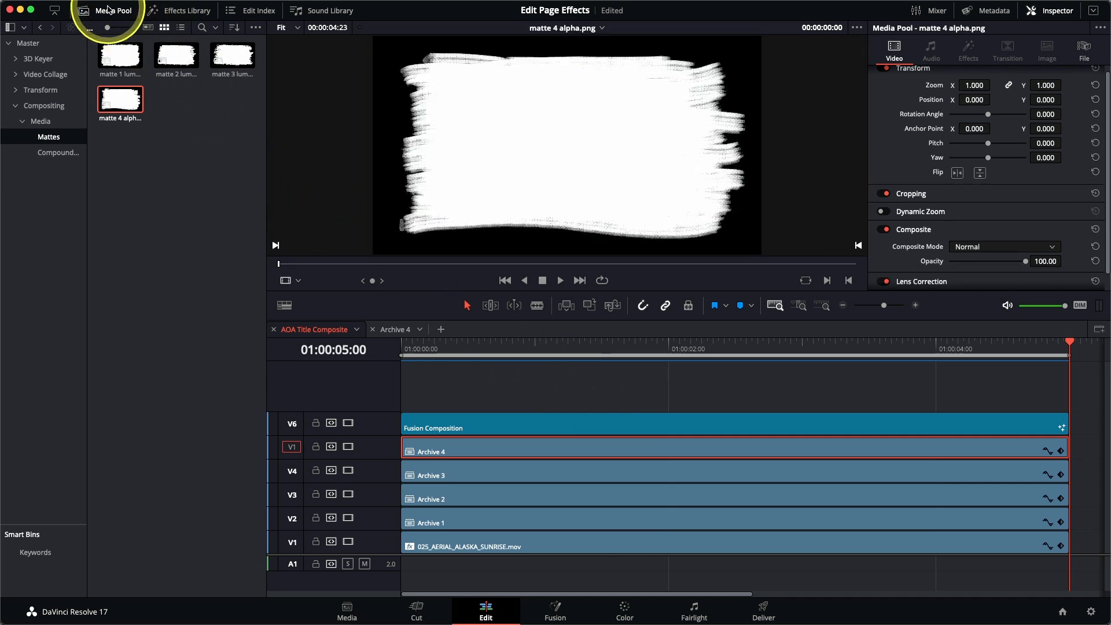
click(109, 11)
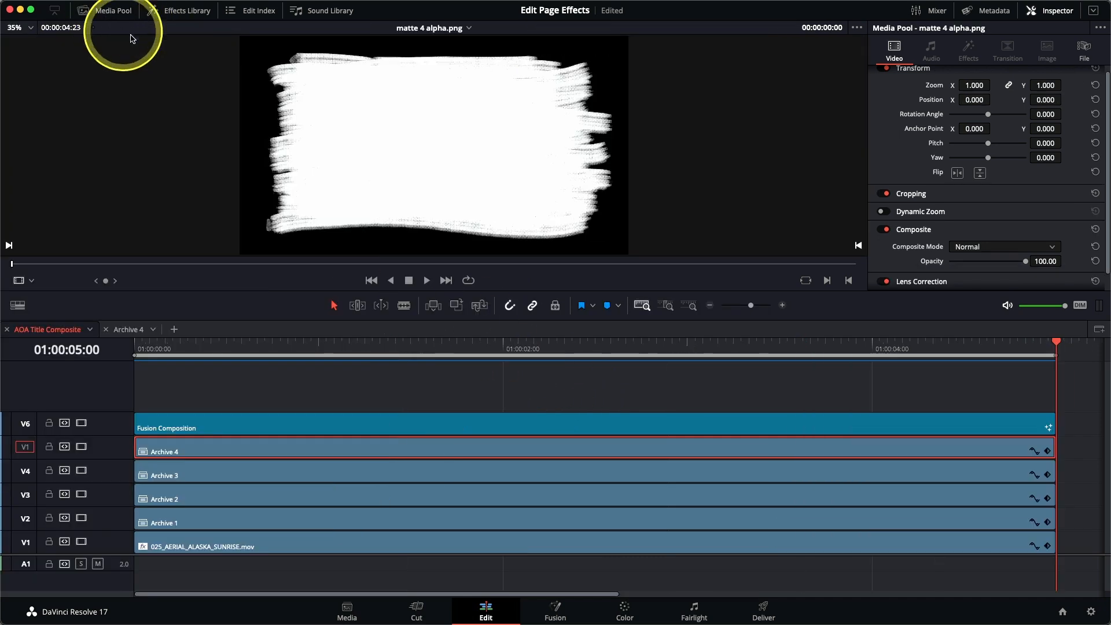
click(195, 15)
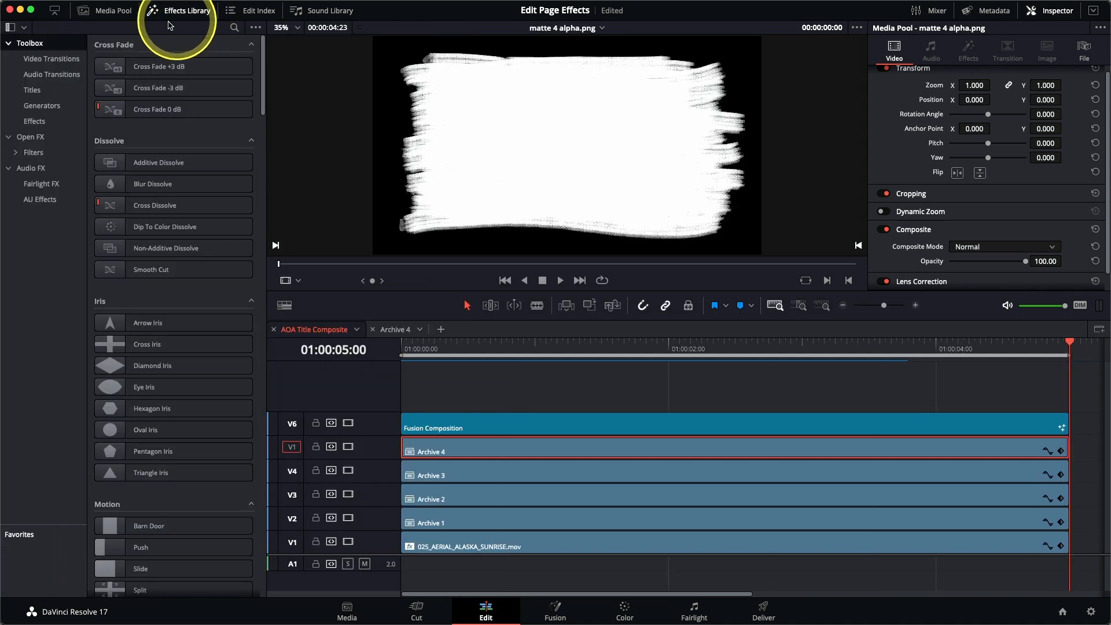
click(56, 11)
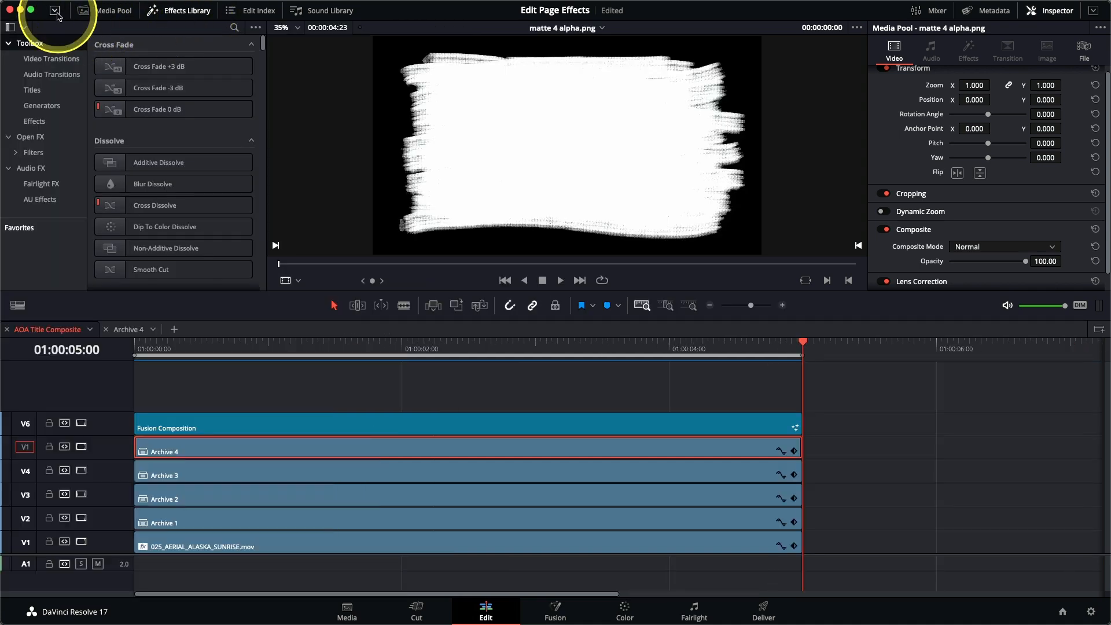
click(56, 11)
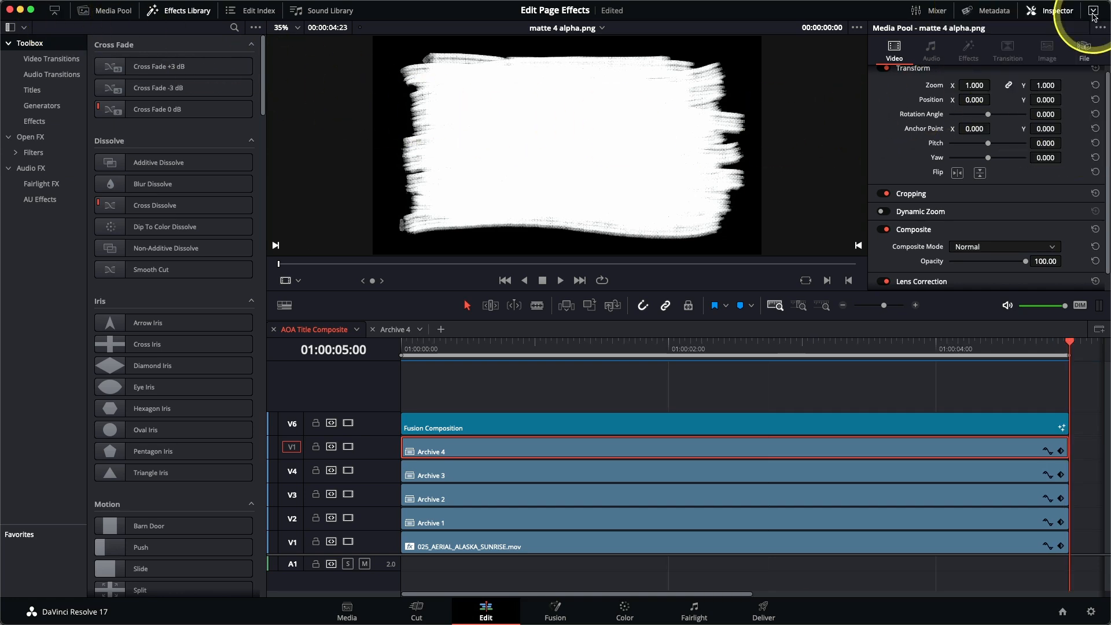
Expand the Inspector to full height and apply the 3D Keyer filter to the Philip-Foreground clip on V2
click(1092, 12)
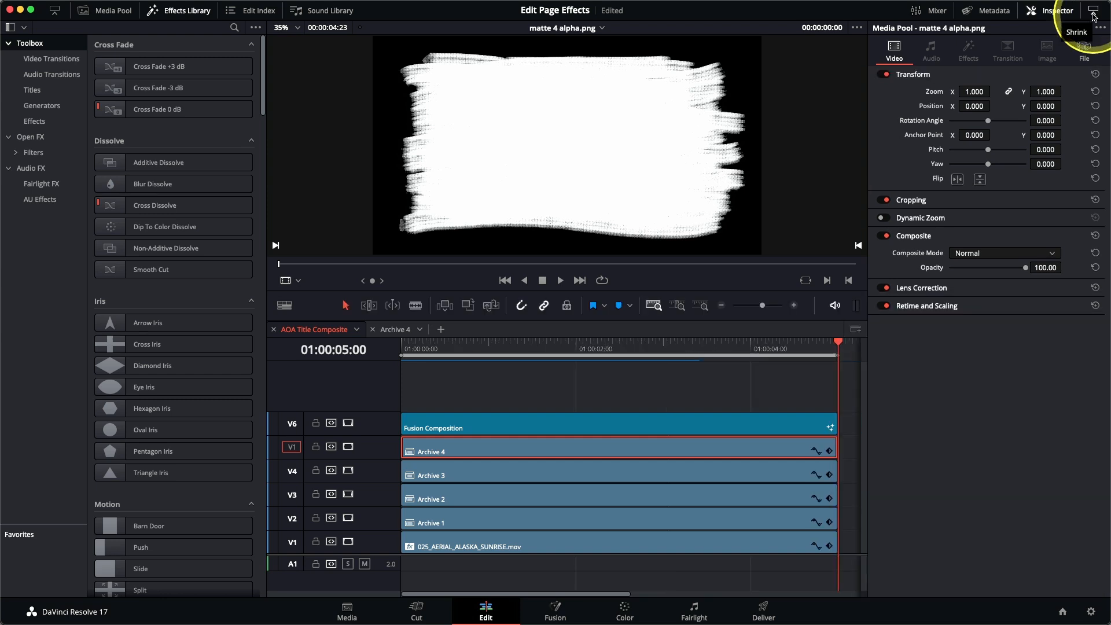
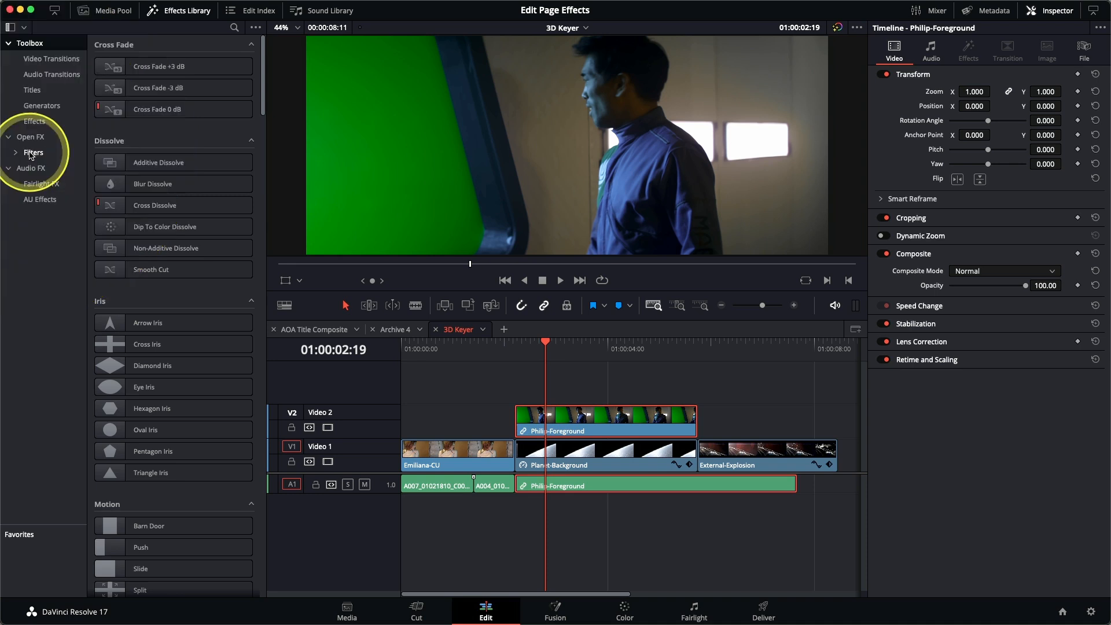
click(31, 153)
drag(266, 82, 264, 214)
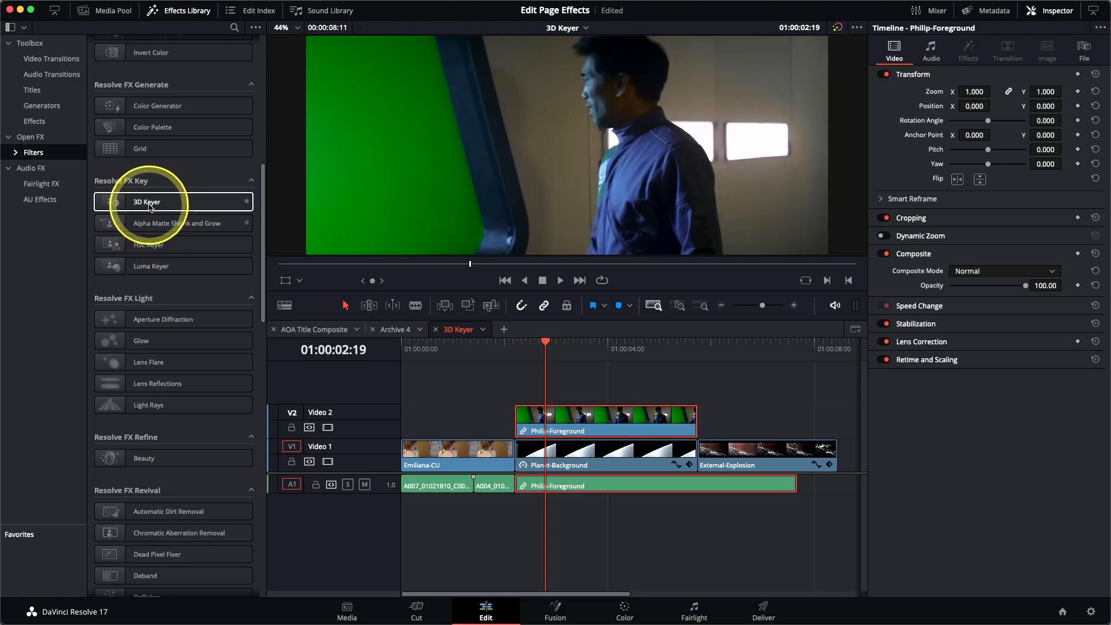
double_click(149, 203)
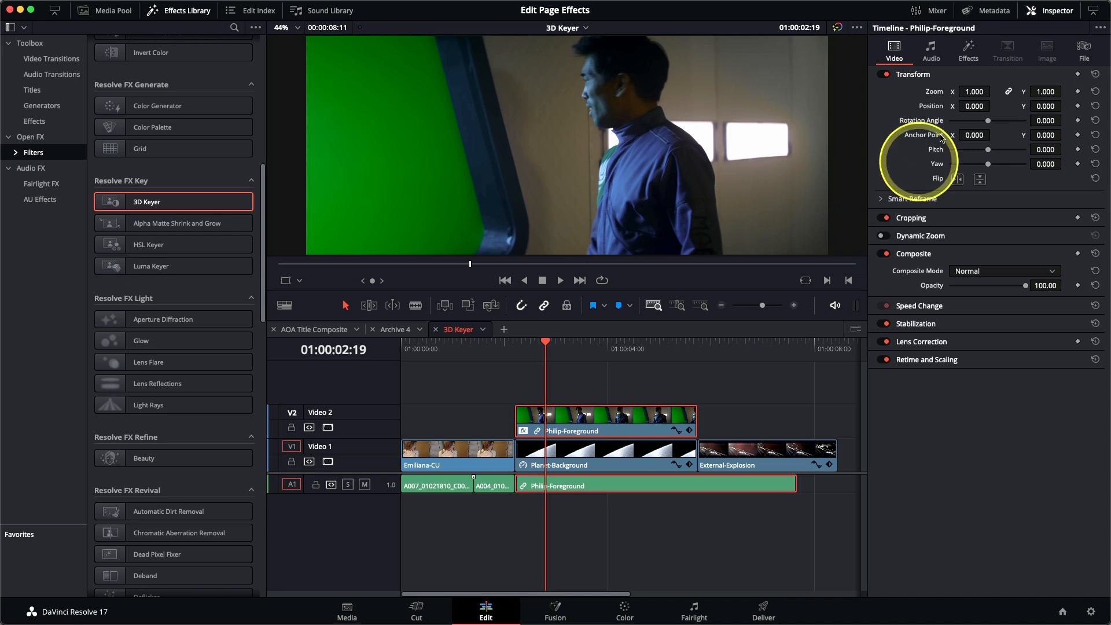
Enable the Open FX Overlay and sample the green screen with one winding stroke plus added strokes along its right and left edges
click(974, 61)
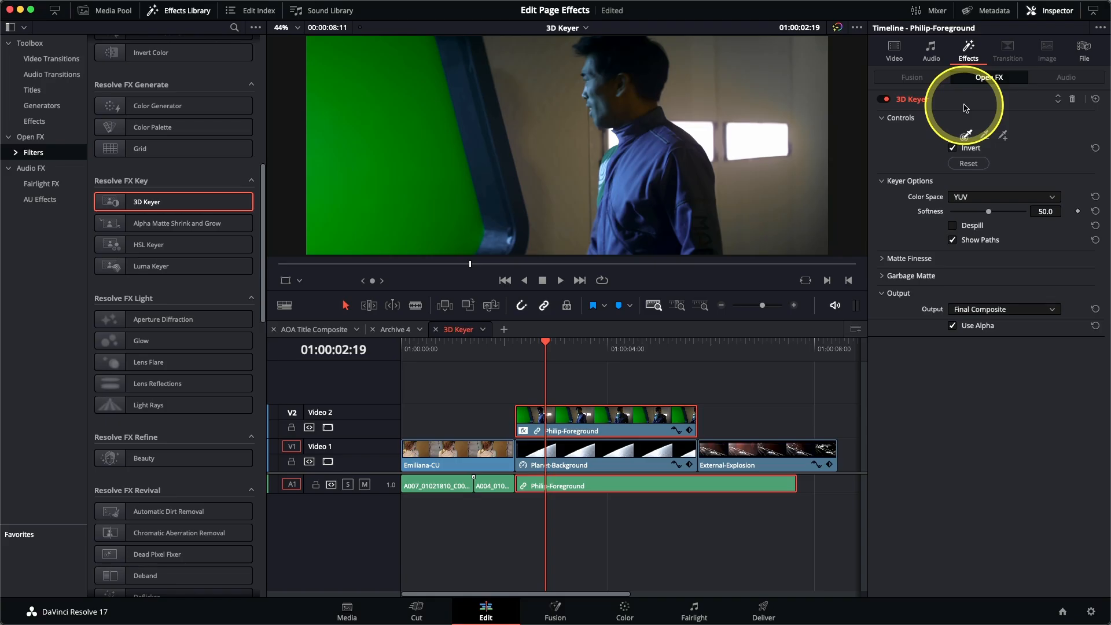
click(299, 281)
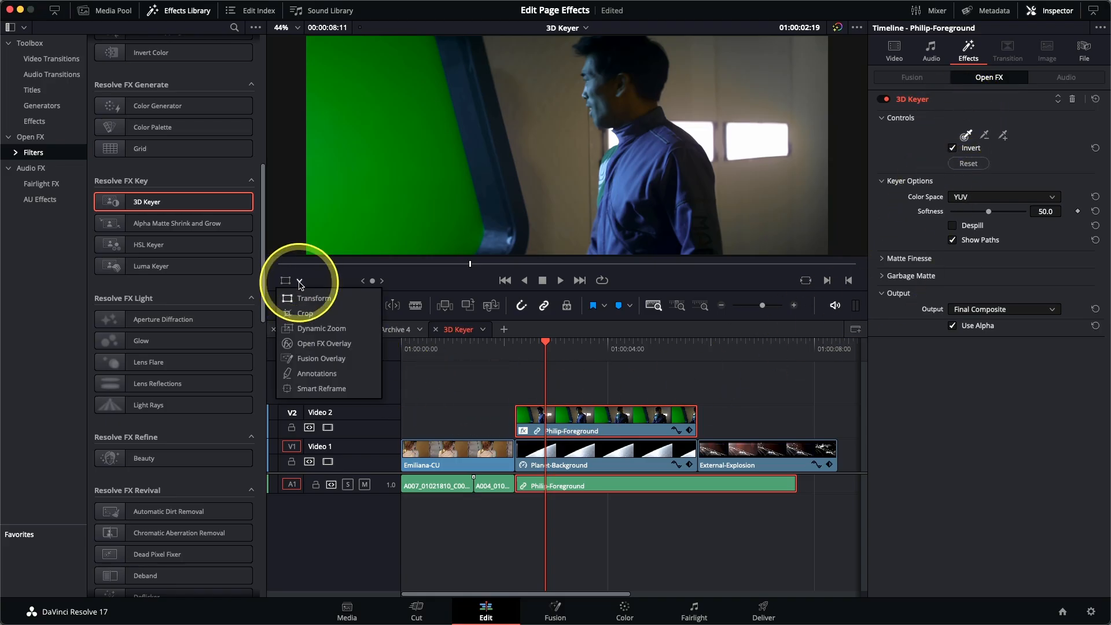
click(312, 346)
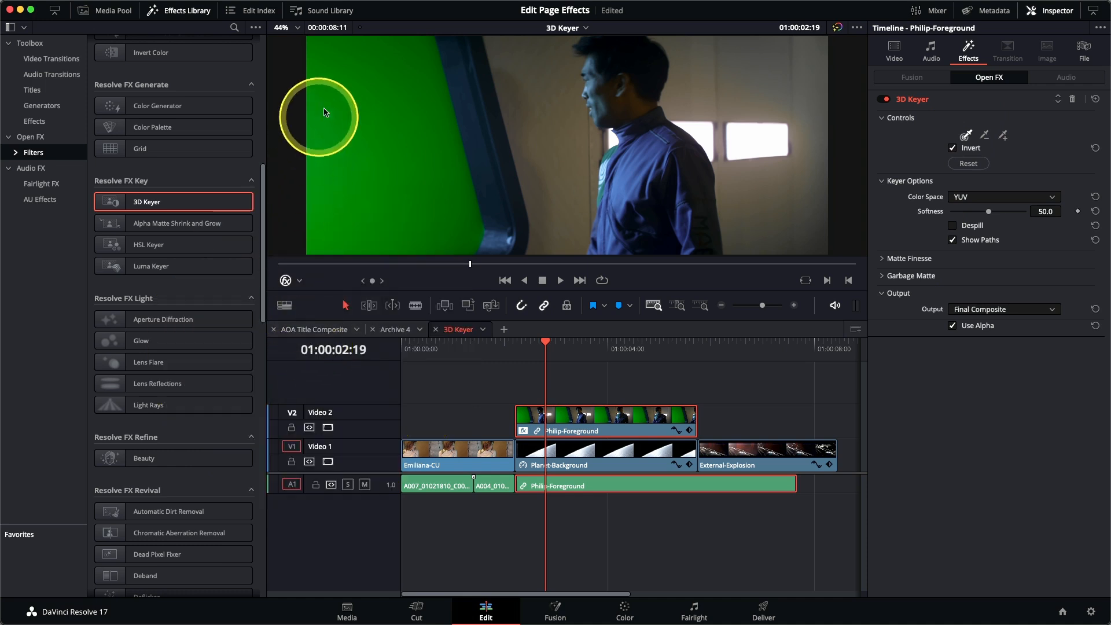
drag(346, 71, 398, 69)
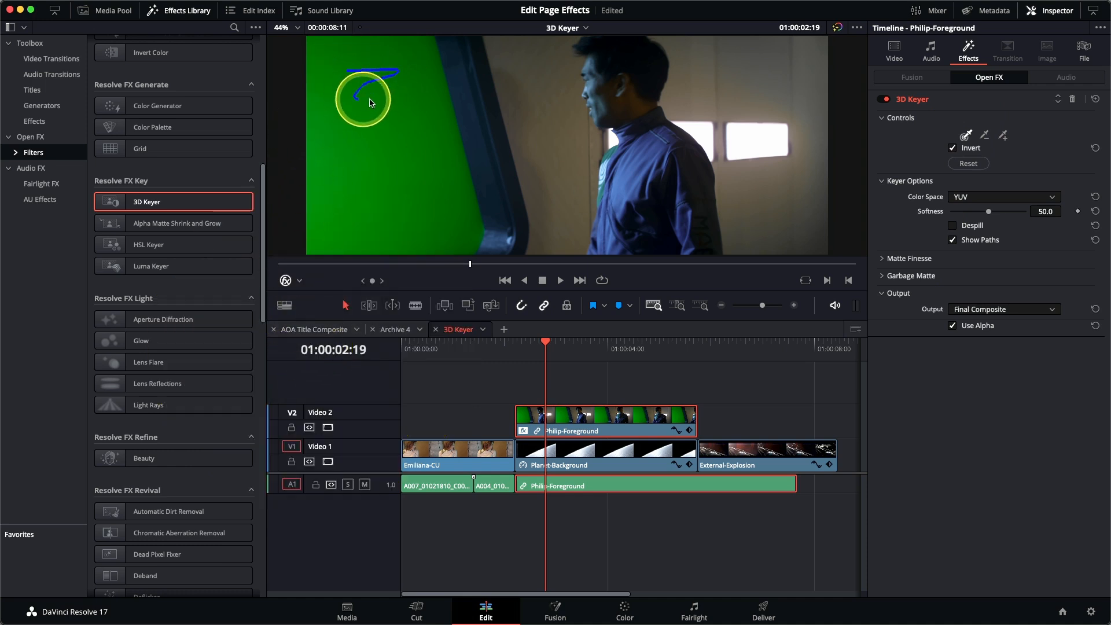
drag(453, 222, 373, 237)
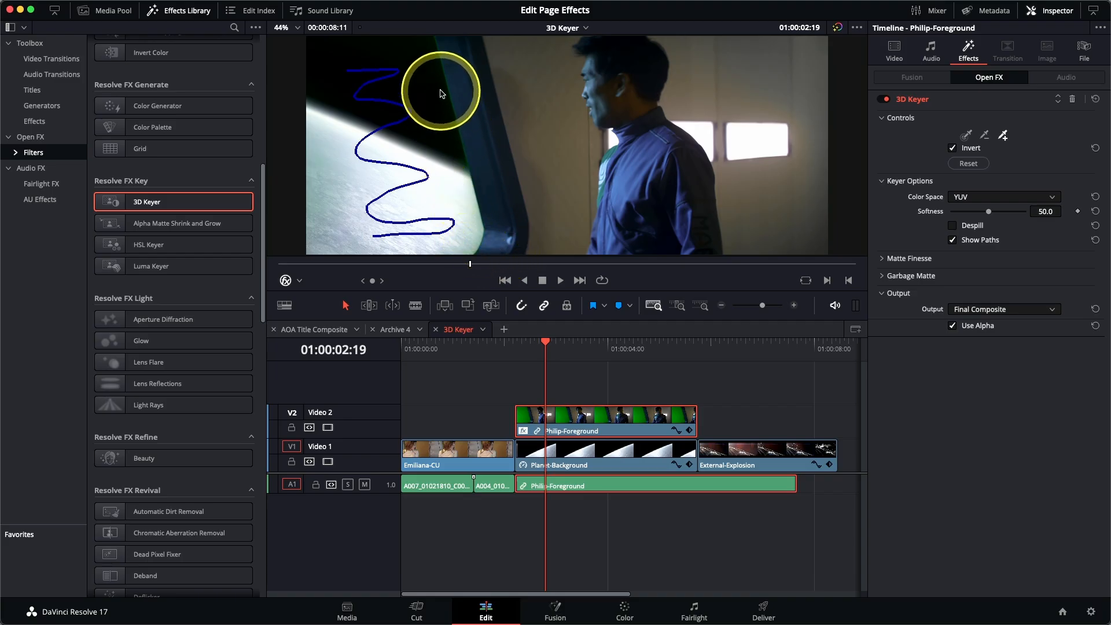
drag(439, 88, 457, 154)
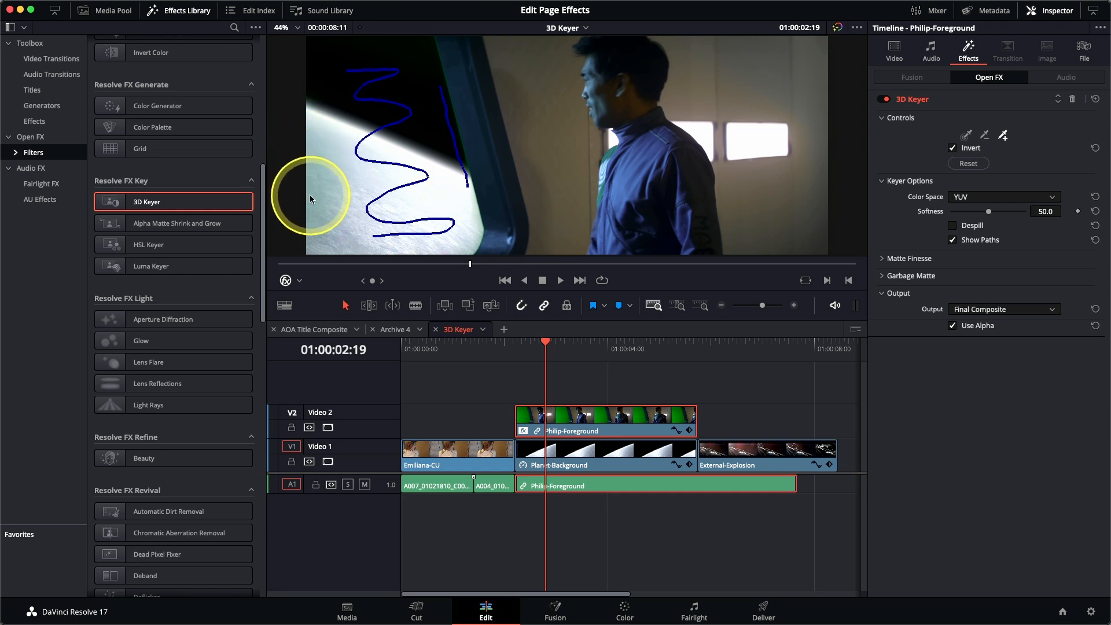
drag(311, 121, 308, 217)
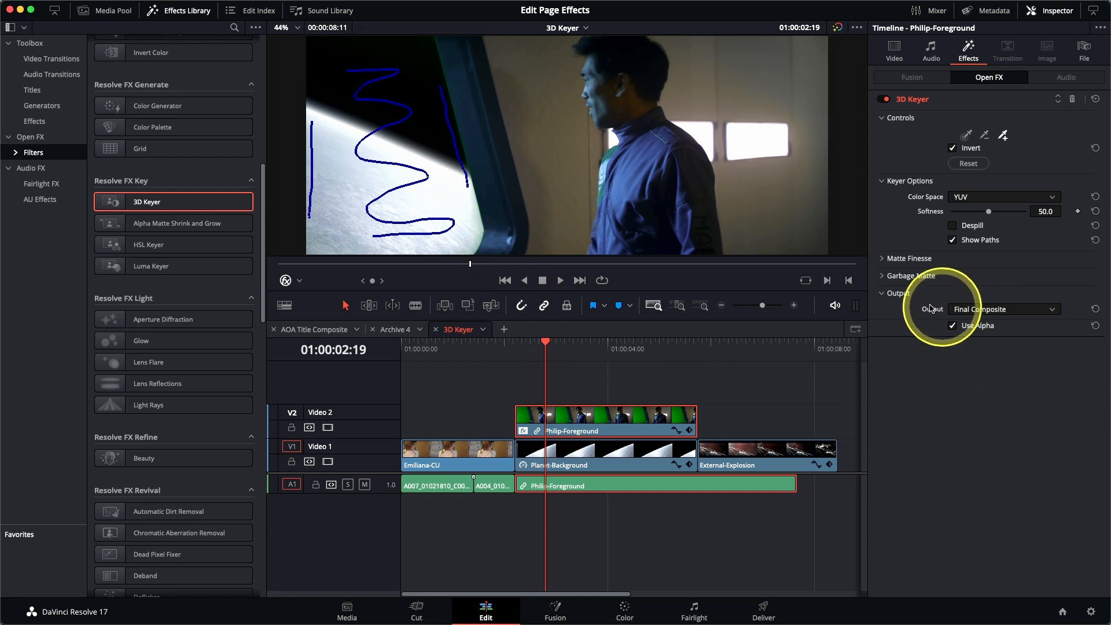
Set the 3D Keyer output to Alpha Highlight B/W and refine the matte with Clean Black 10.1 and Clean White 3.9
click(977, 310)
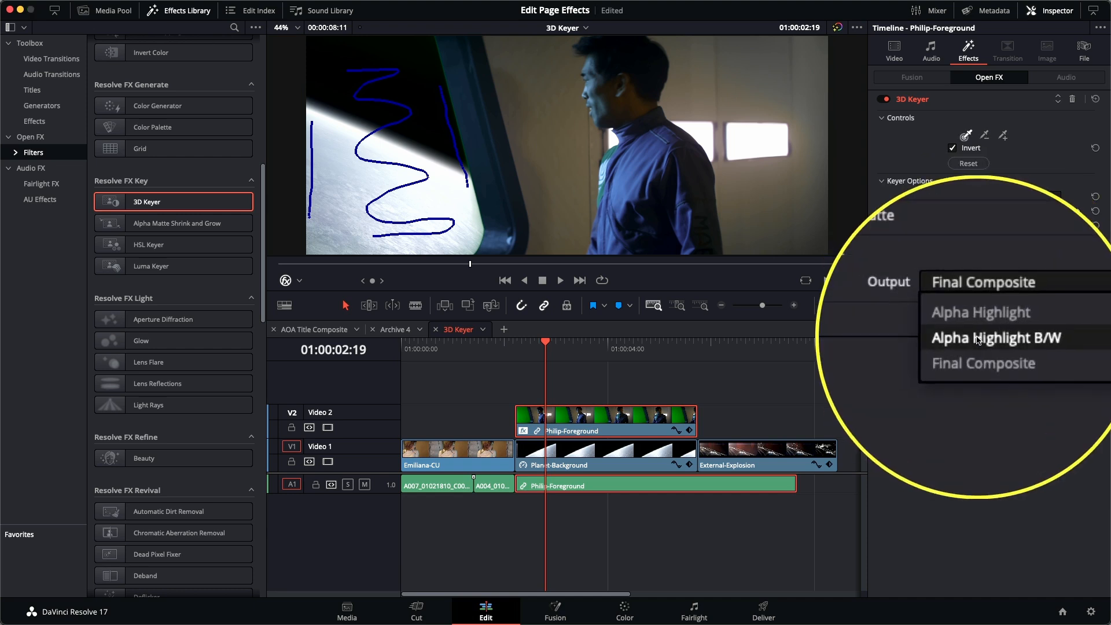
click(976, 339)
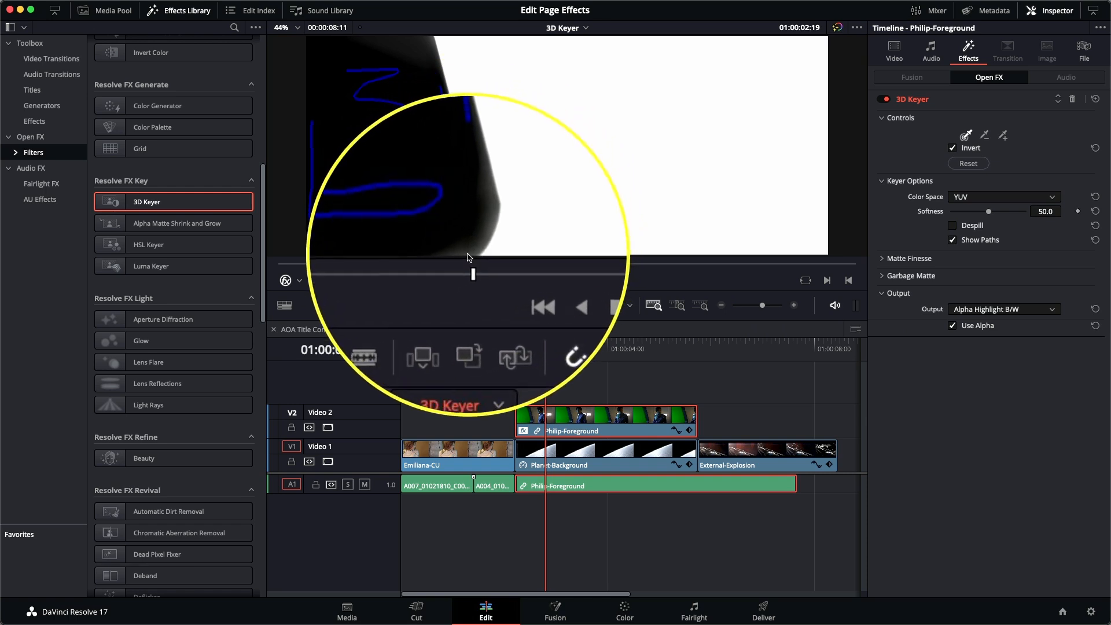
click(880, 258)
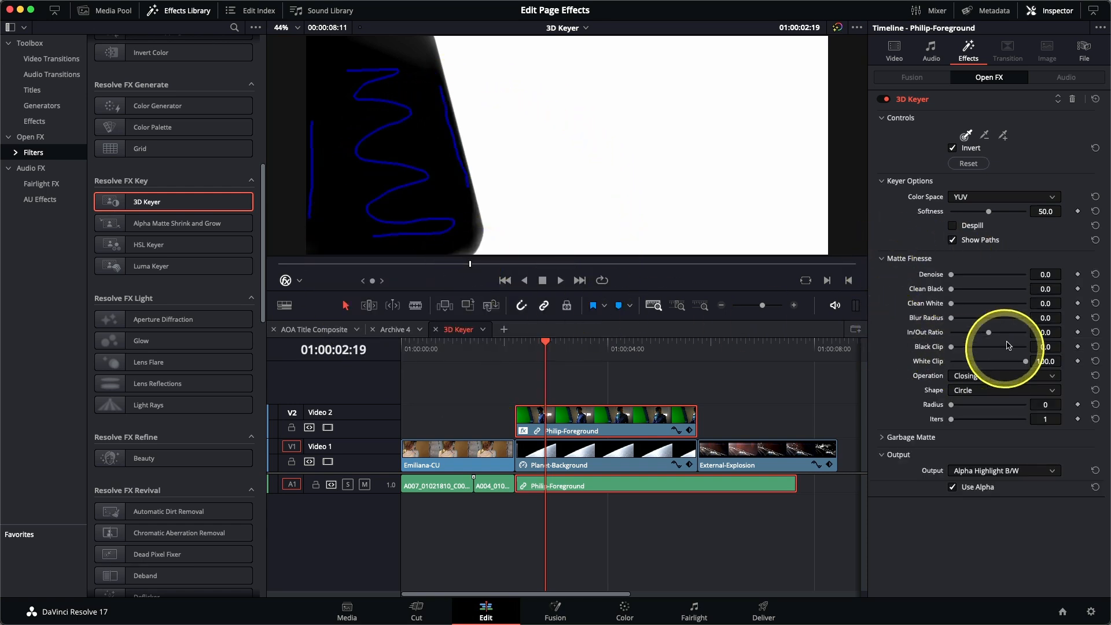
drag(952, 293, 954, 293)
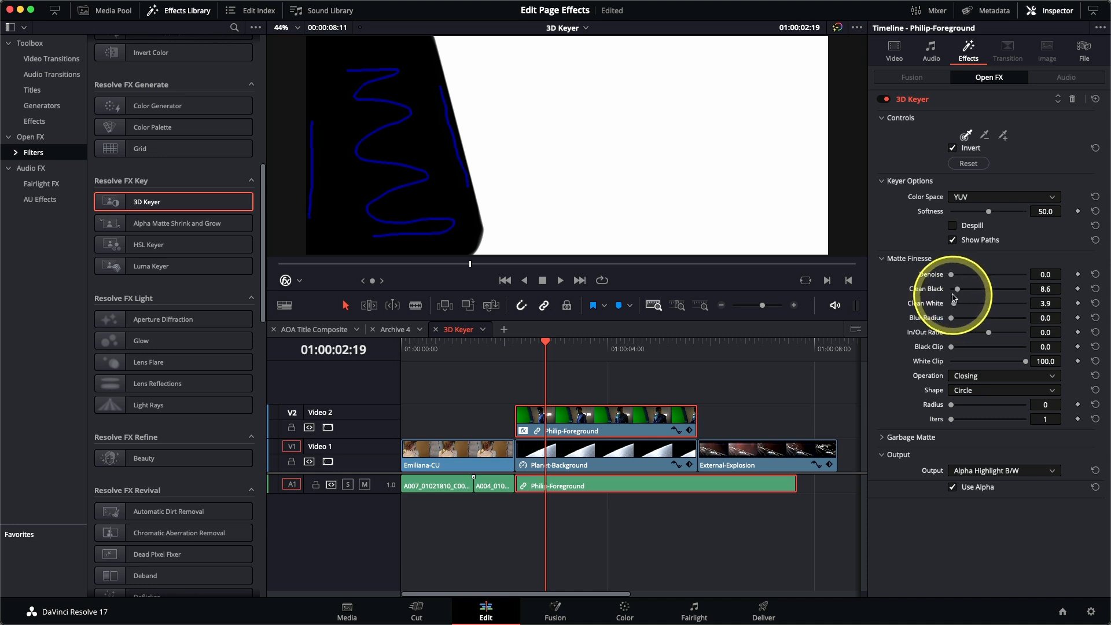
drag(957, 289, 959, 289)
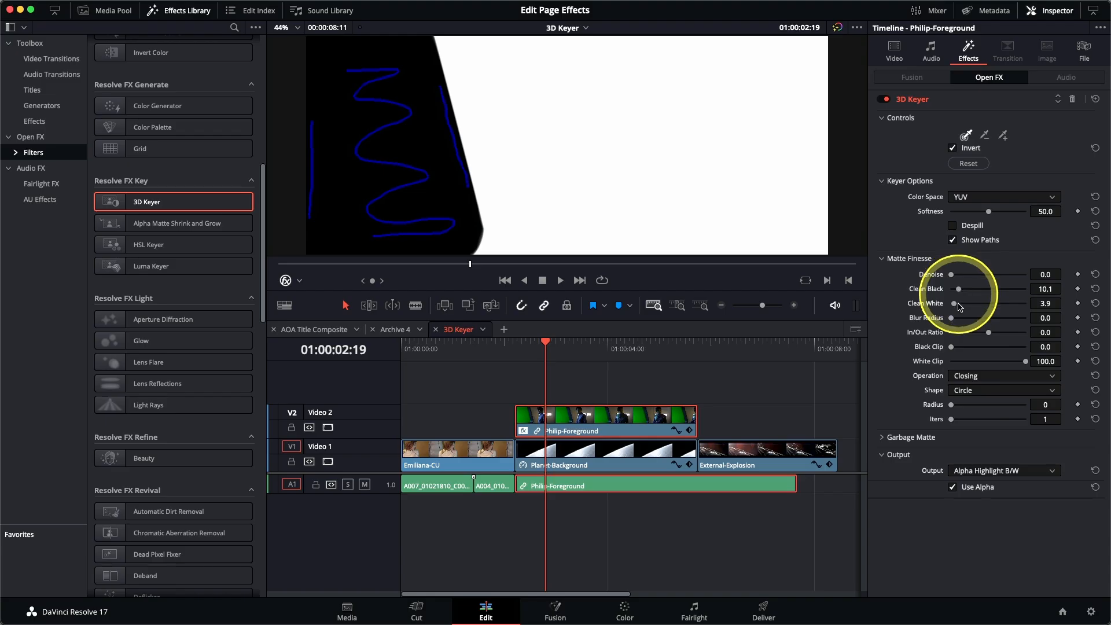
Return the 3D Keyer output to Final Composite and turn off the Open FX overlay in the viewer
click(979, 473)
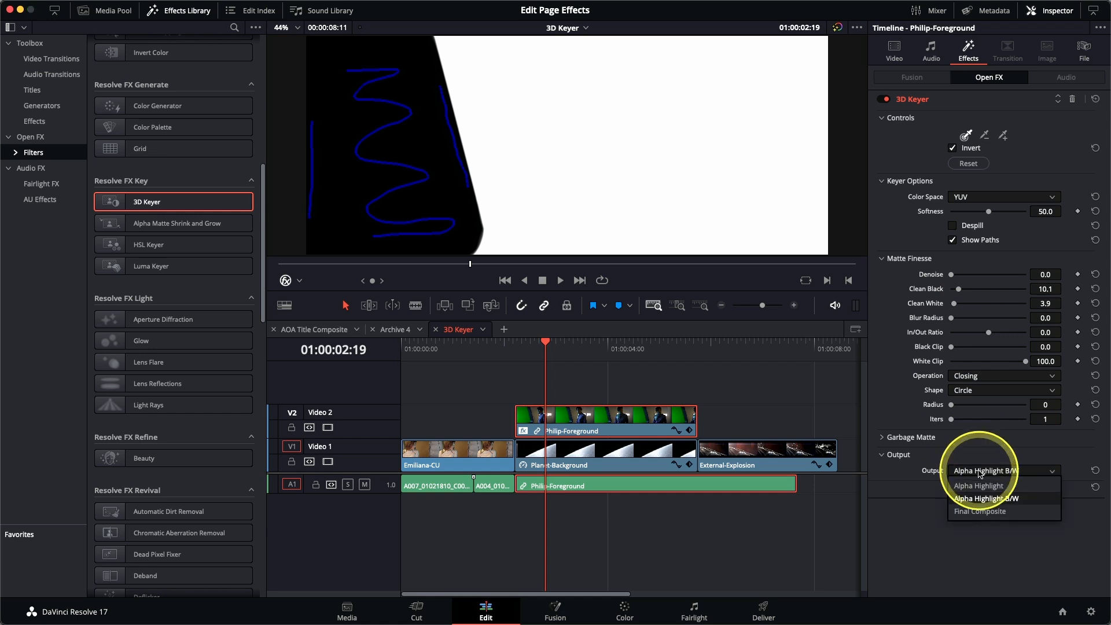
click(980, 510)
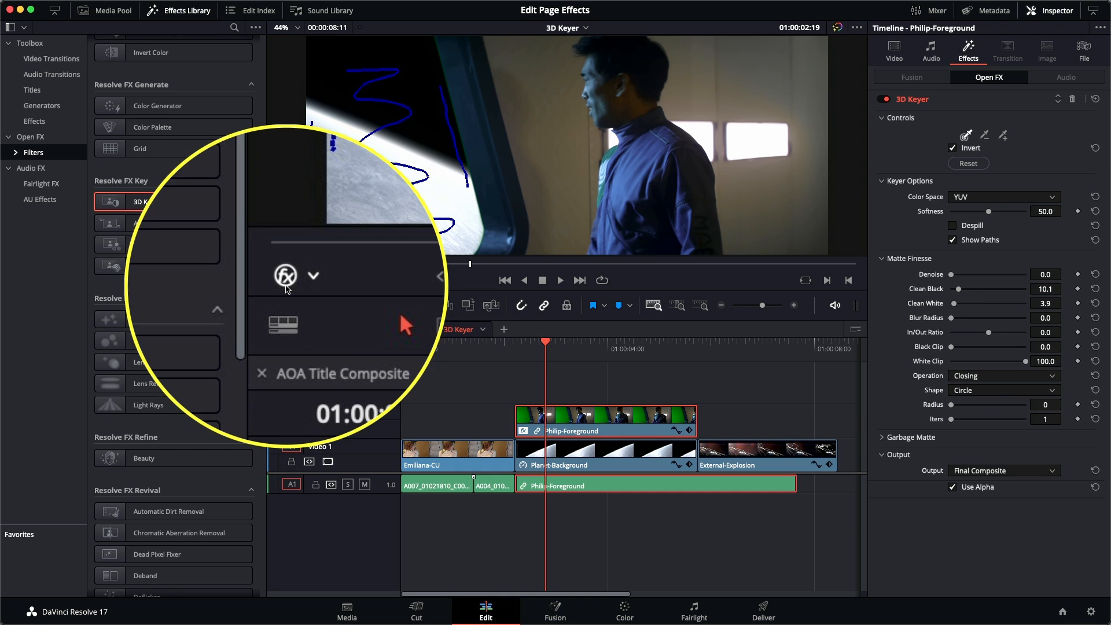
click(286, 285)
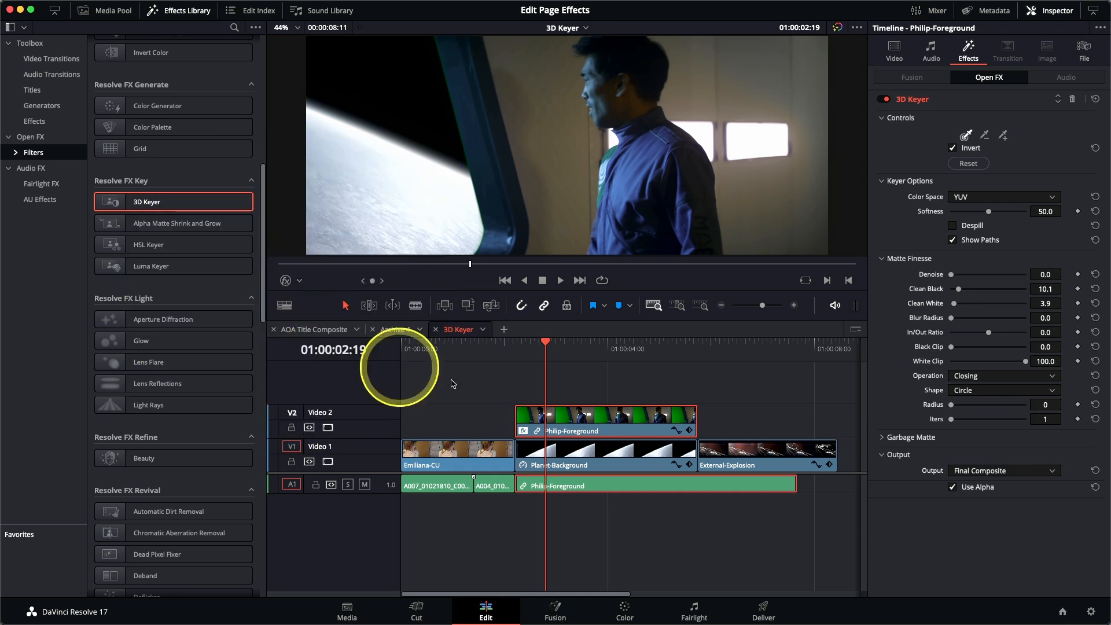
Enable Despill in the 3D Keyer and scrub through the Philip-Foreground clip to check the composite
drag(544, 347, 605, 368)
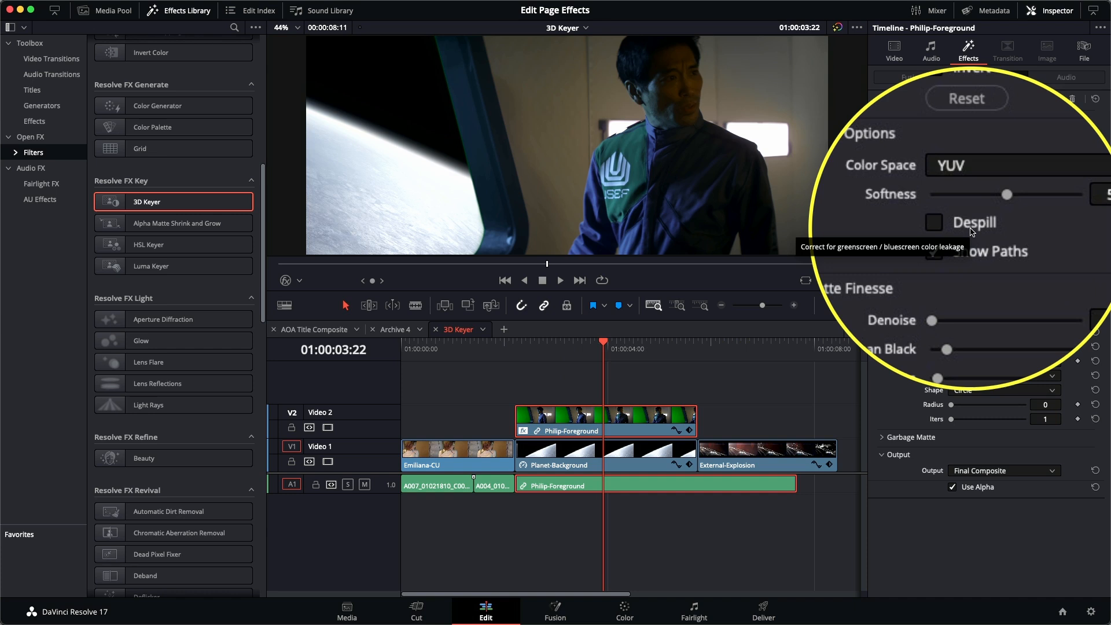
click(972, 230)
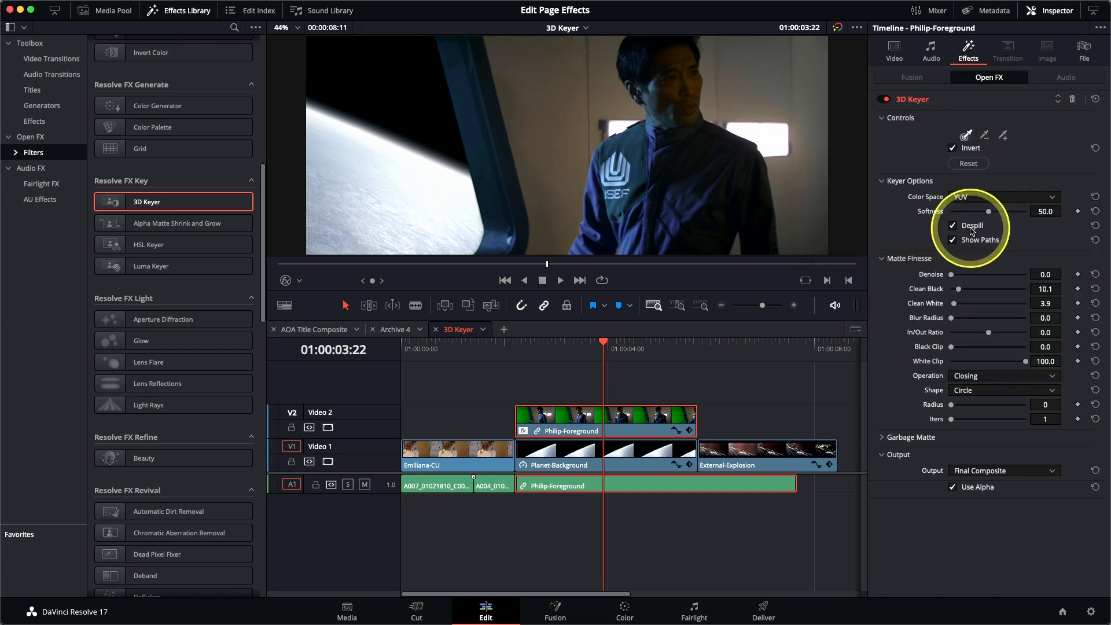
drag(595, 354, 677, 361)
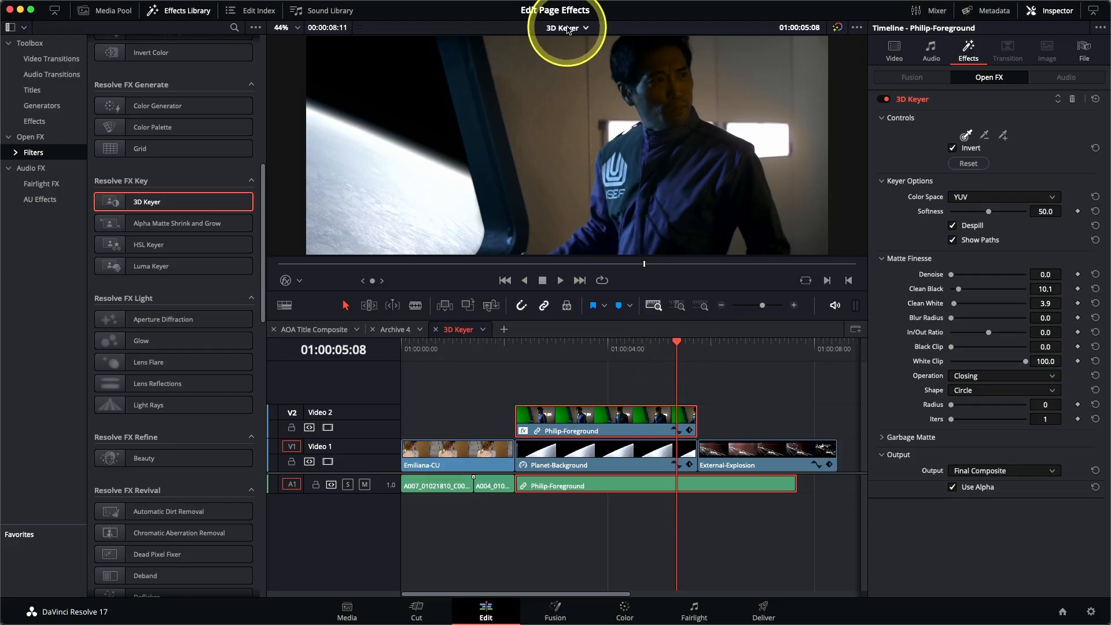
Open the Transform timeline, fit its full length in view, and put the playhead at the start
click(567, 28)
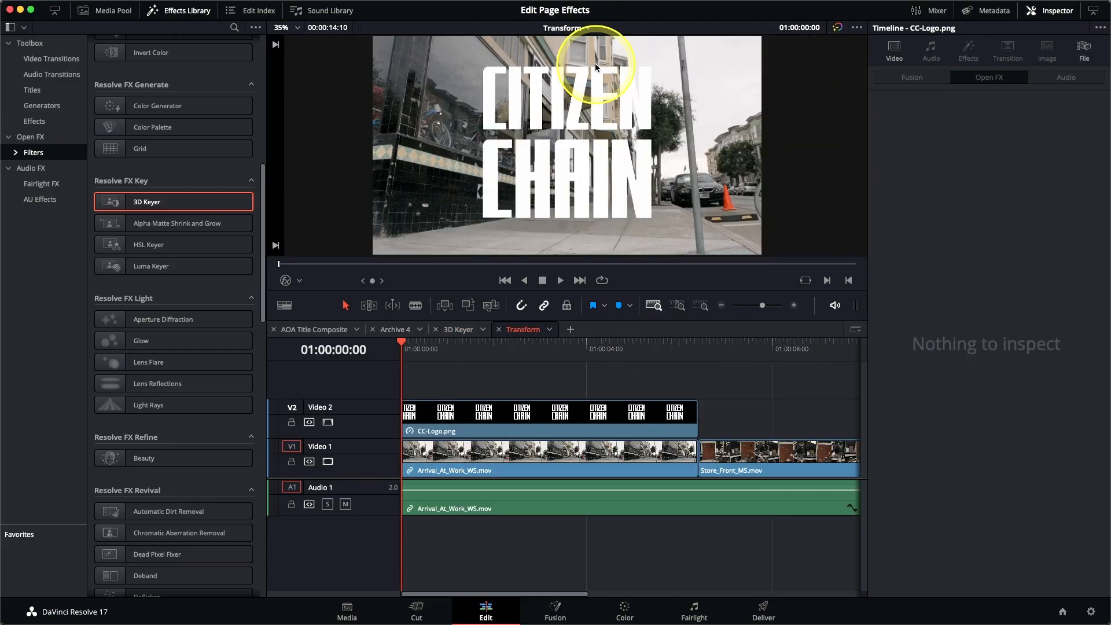
key(shift+z)
click(414, 354)
mouse_move(415, 357)
mouse_down()
mouse_move(517, 354)
mouse_move(665, 373)
mouse_move(568, 355)
mouse_move(398, 349)
mouse_up()
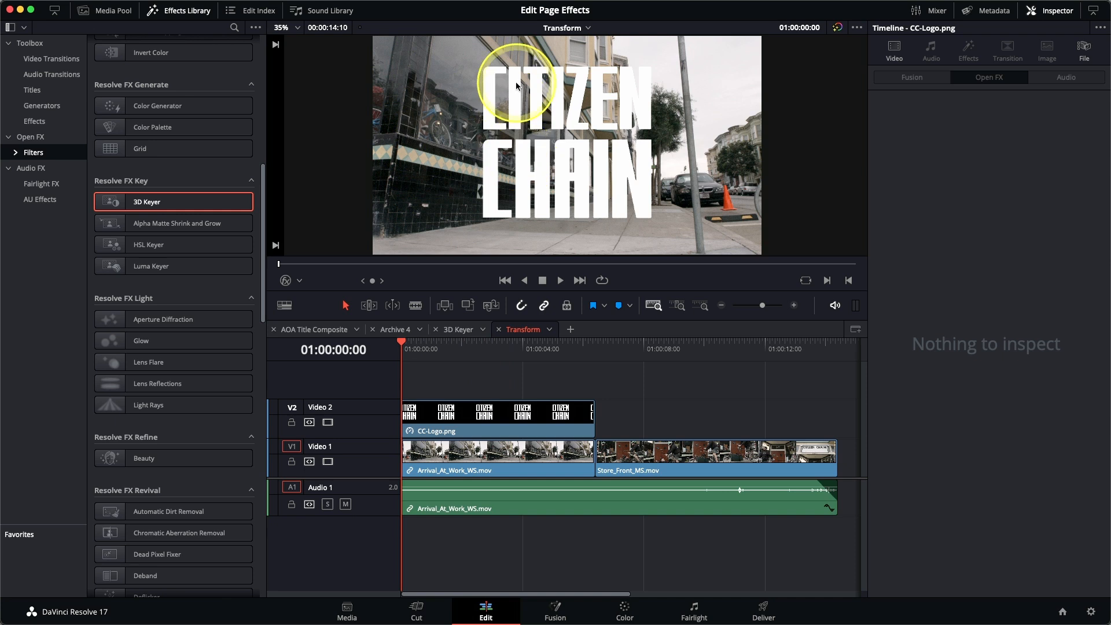
Apply the Resolve FX Transform filter to the CC-Logo.png clip on V2 and show its Open FX settings
click(482, 425)
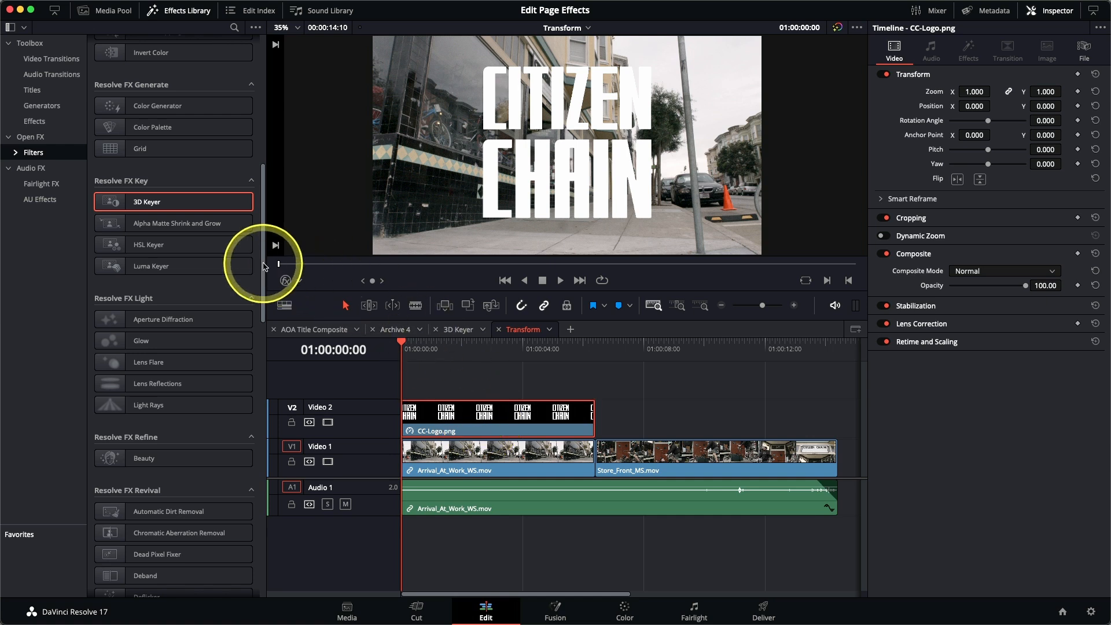
drag(263, 266, 289, 543)
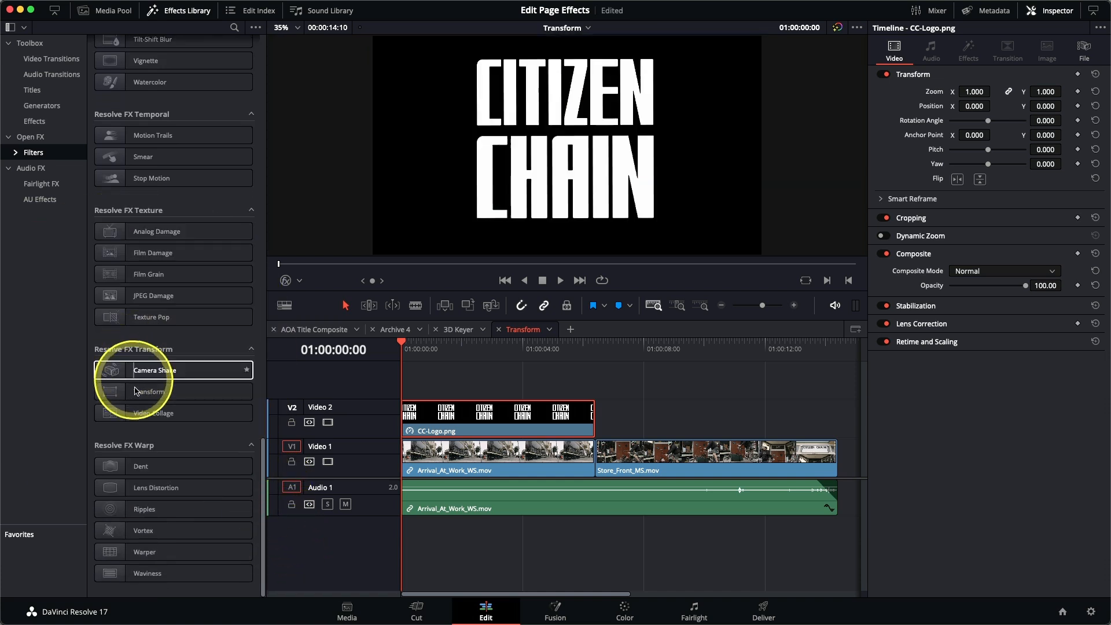
double_click(137, 395)
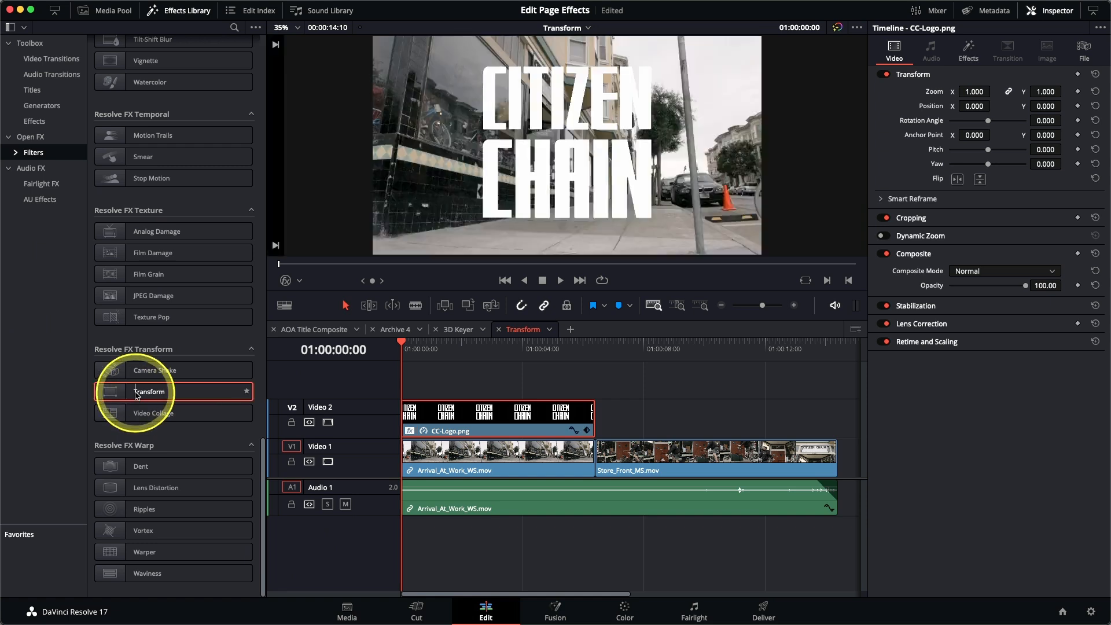
click(967, 55)
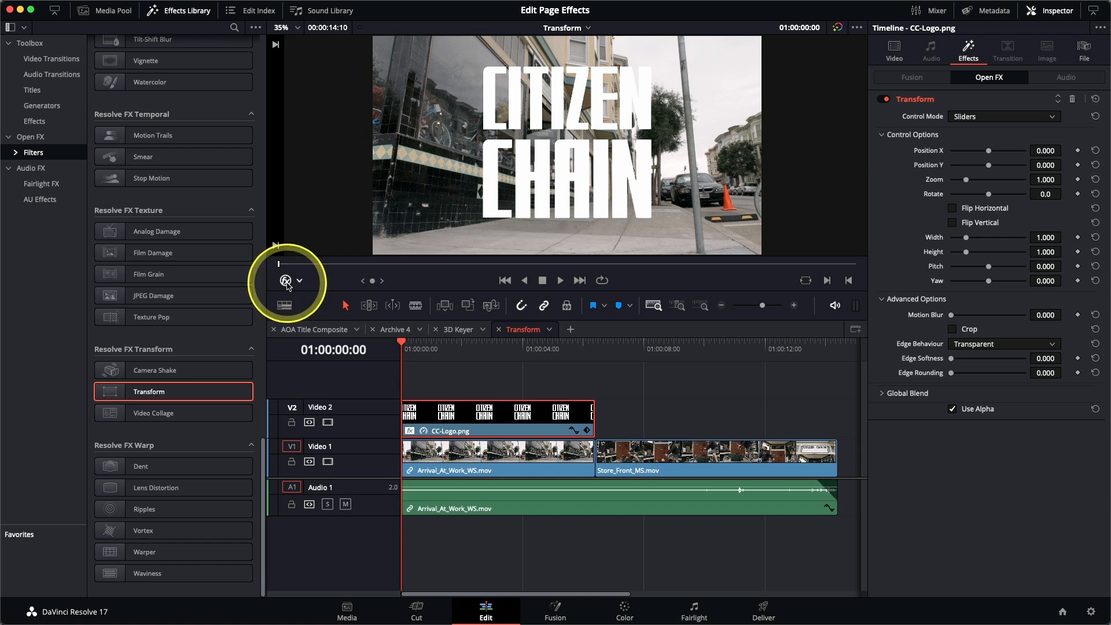
Set the Transform control mode to Interactive - Canvas and corner-pin the logo's canvas onto the nearest shop window
click(983, 118)
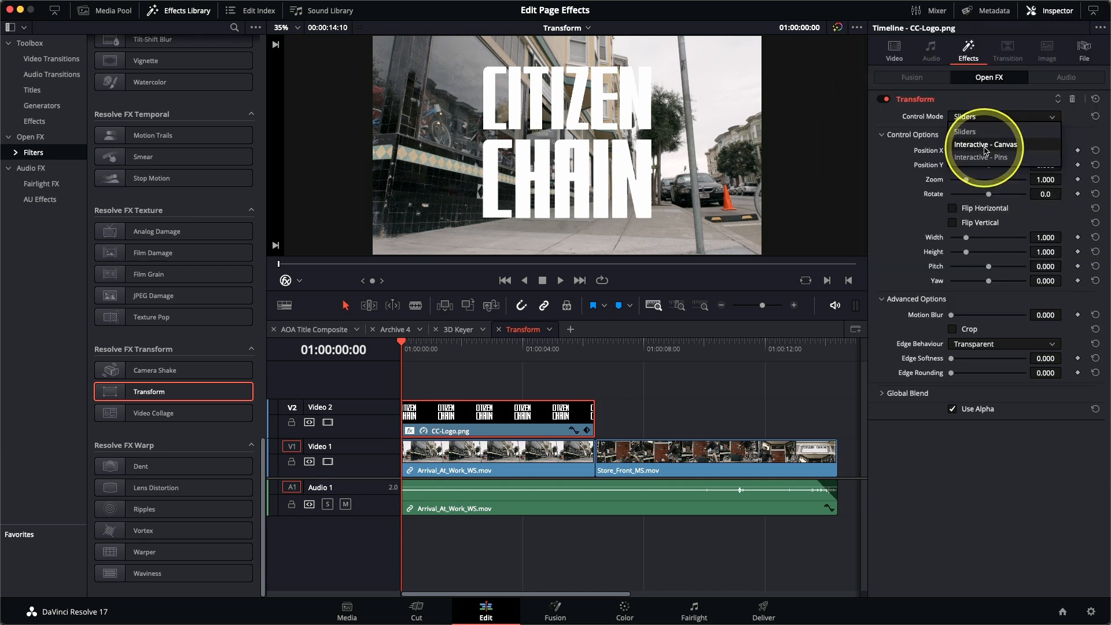
click(985, 145)
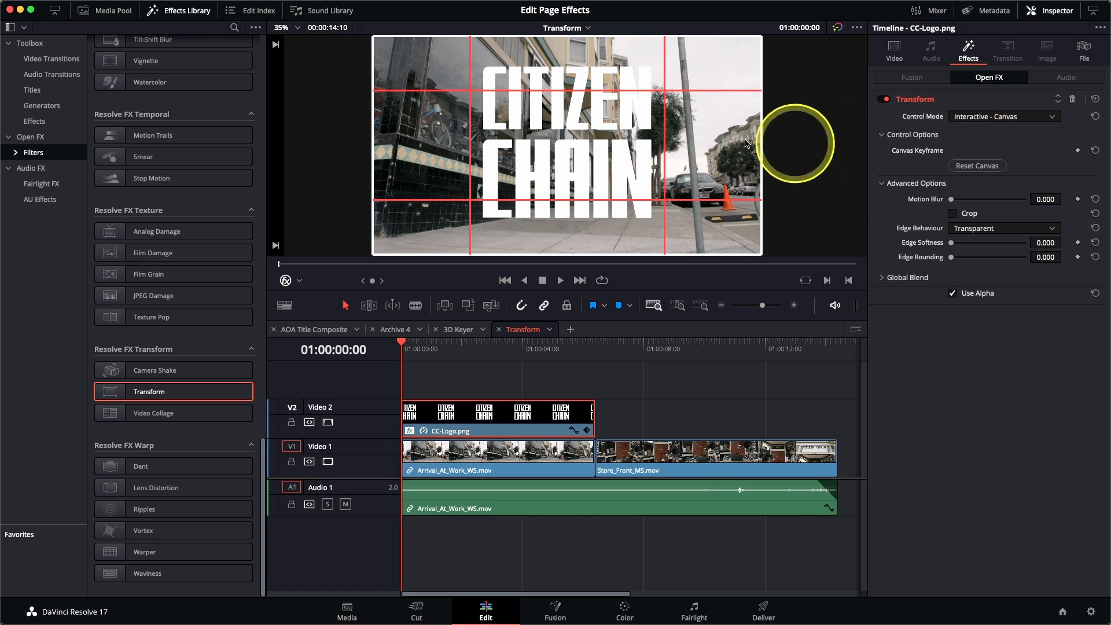
drag(416, 235, 465, 125)
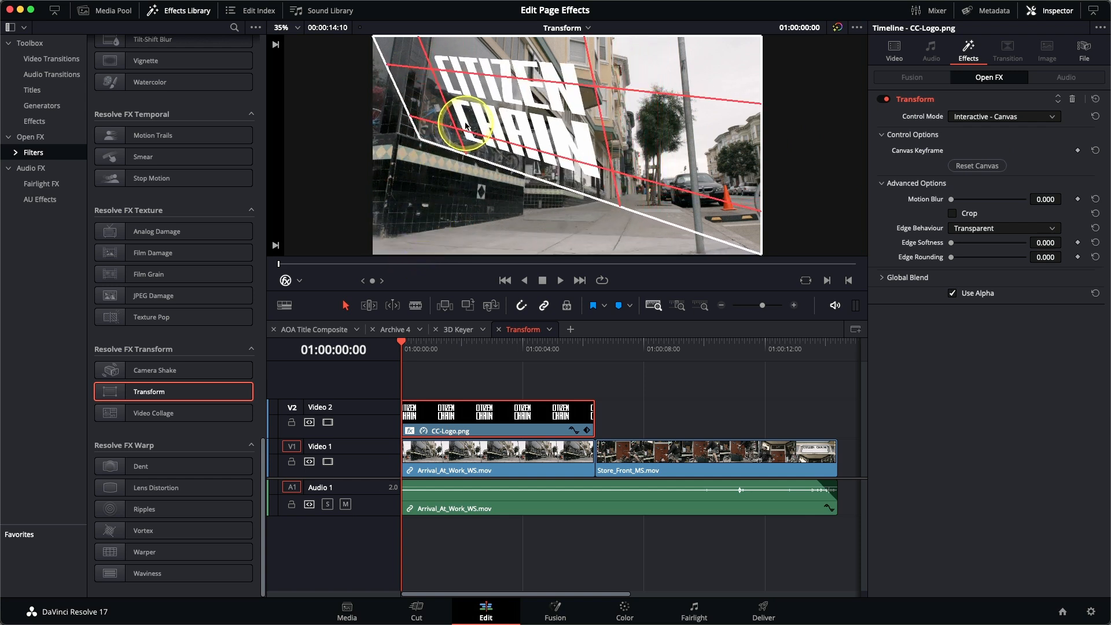
drag(739, 225, 501, 145)
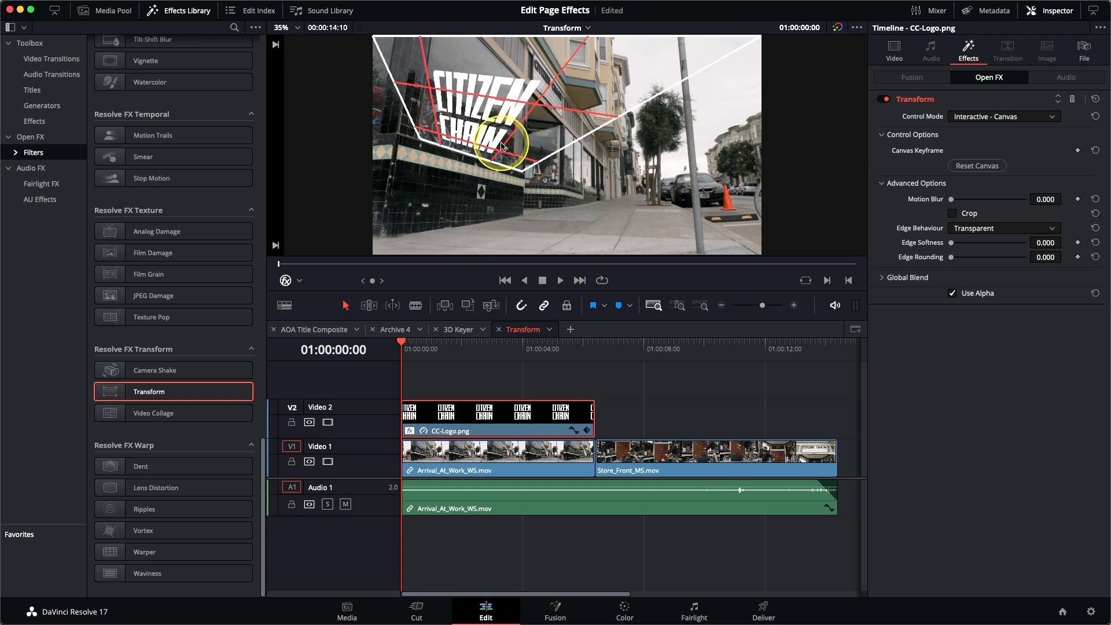
drag(761, 36, 561, 100)
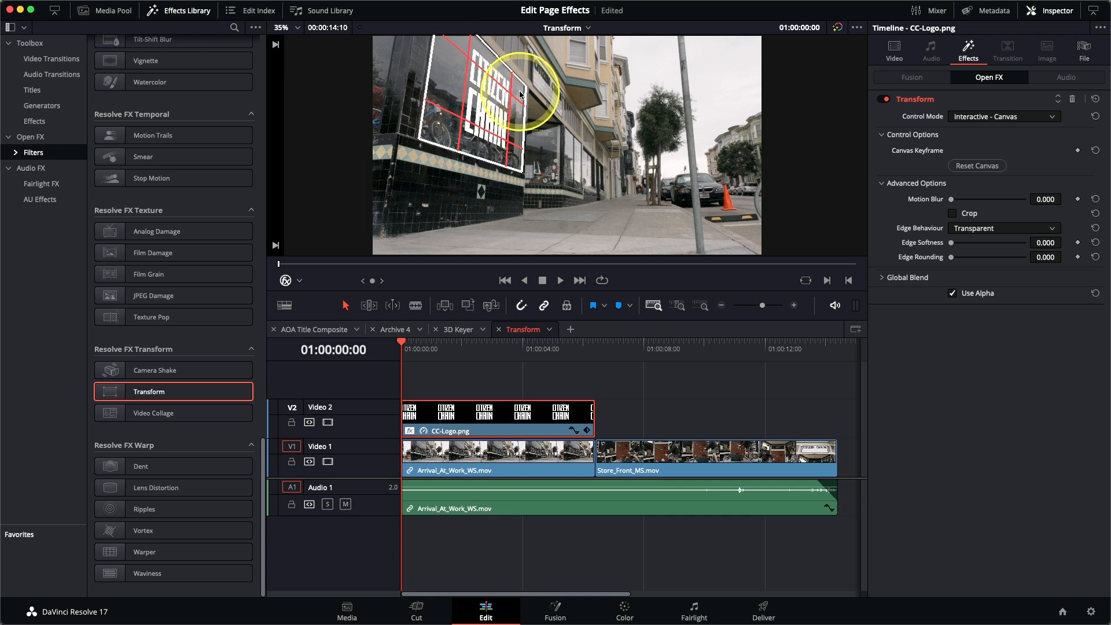
Fine-tune the logo canvas's two right-hand corners against the window frame in close-up and turn off the Open FX overlay
scroll(520, 95, up, 5)
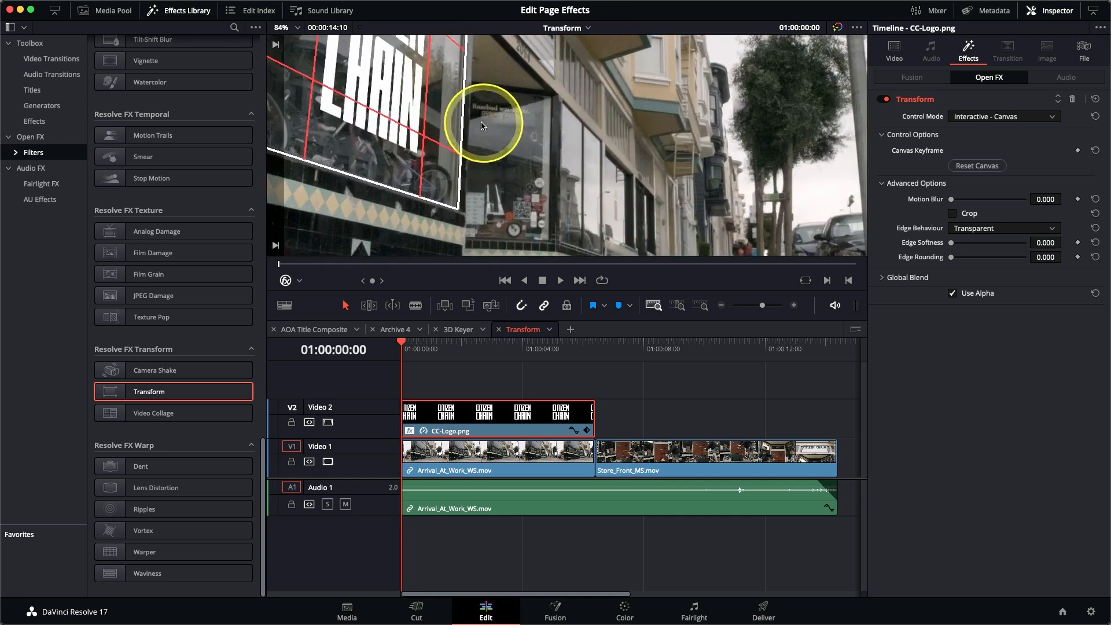
drag(456, 111, 524, 202)
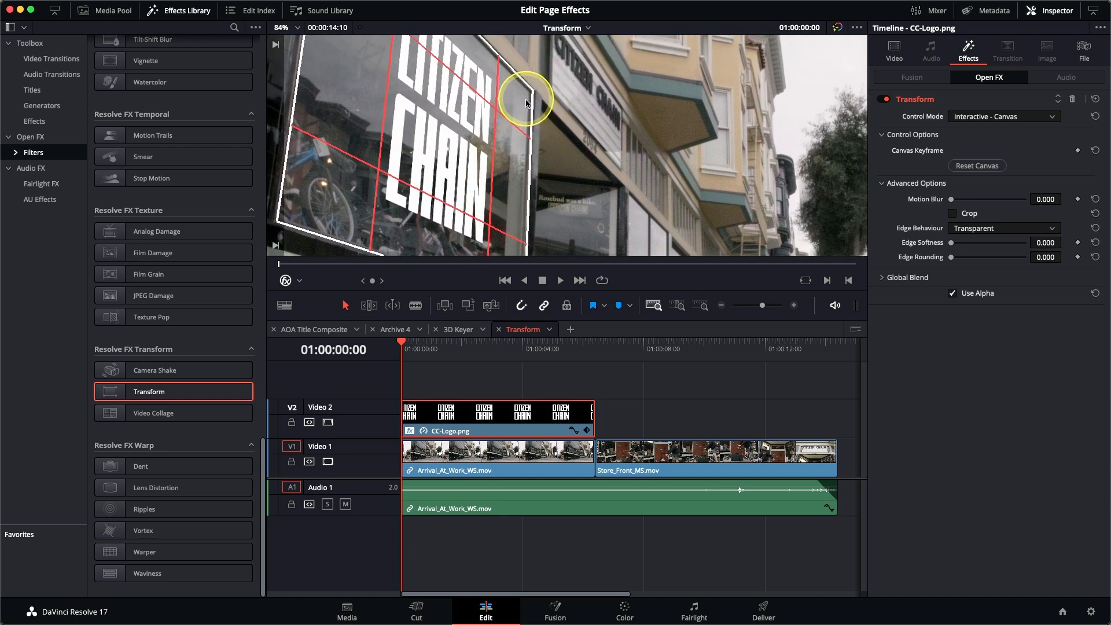
drag(582, 185, 606, 48)
drag(541, 158, 538, 156)
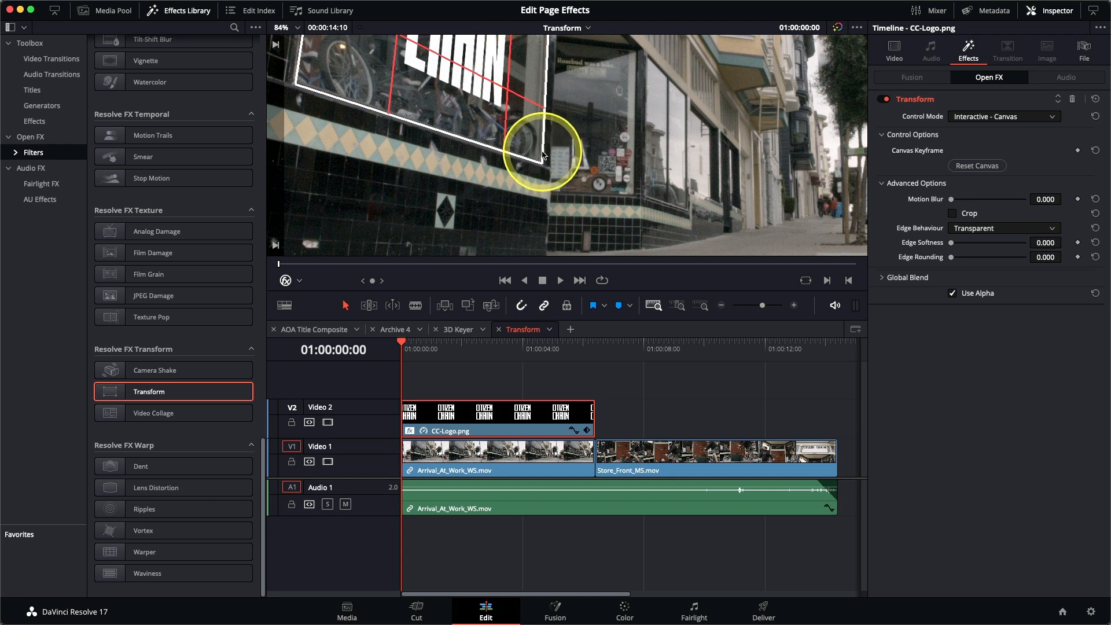
key(shift+z)
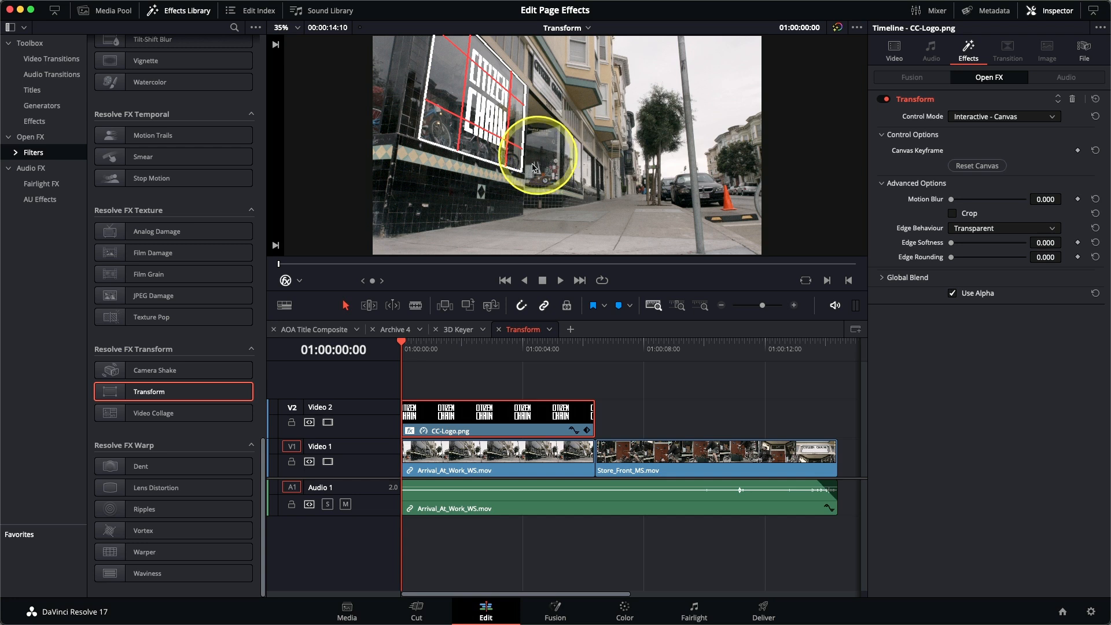
click(286, 283)
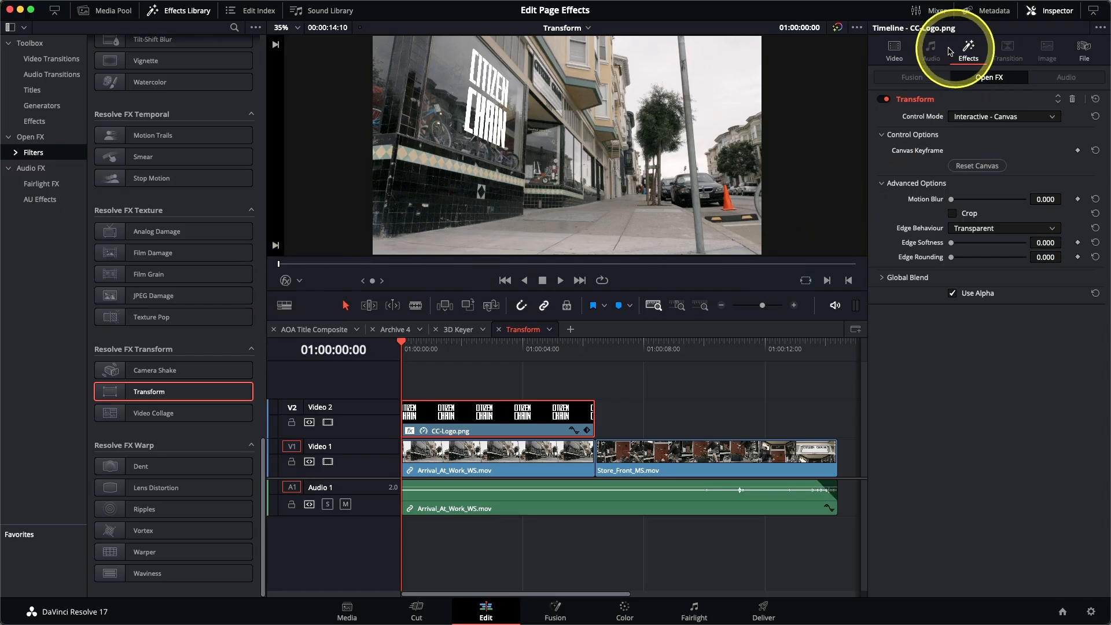
Set the CC-Logo.png clip's composite mode to Overlay and lower its opacity to 80.92
click(894, 50)
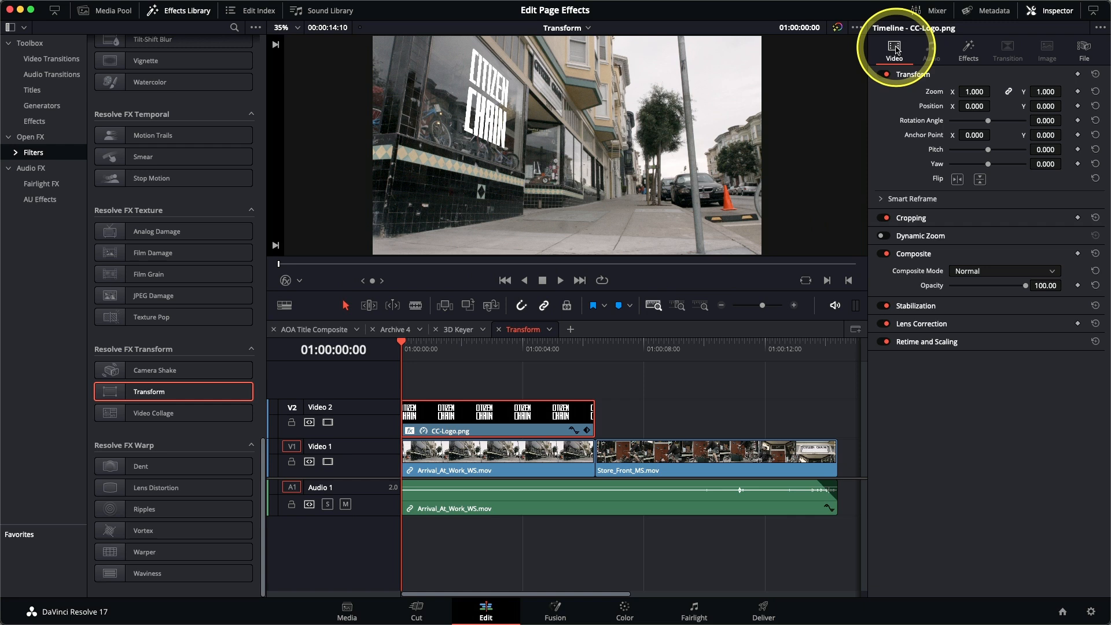
click(972, 272)
scroll(982, 331, down, 2)
scroll(982, 331, down, 4)
scroll(981, 331, down, 1)
click(982, 326)
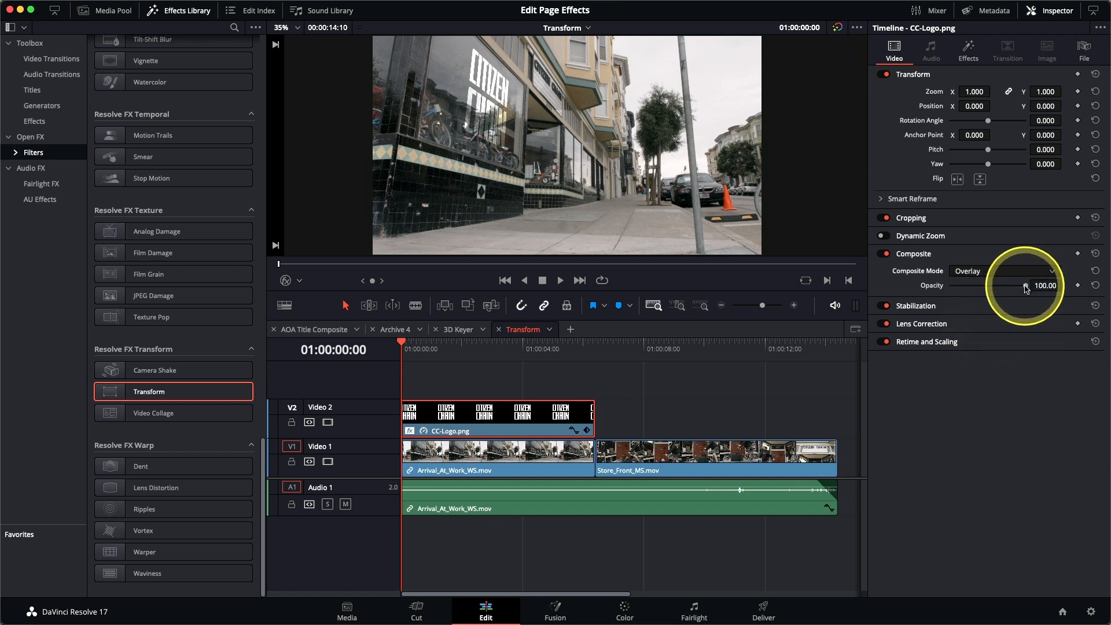
drag(1018, 289, 1002, 290)
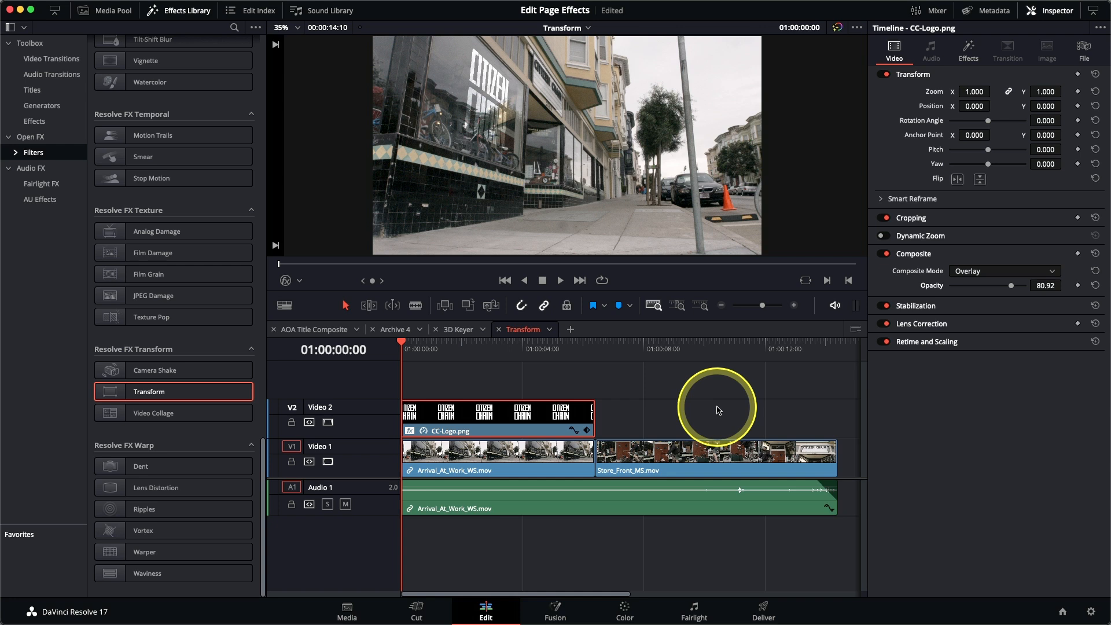
Play the shot to check how the logo follows the shop window, and return the playhead to the start
key(space)
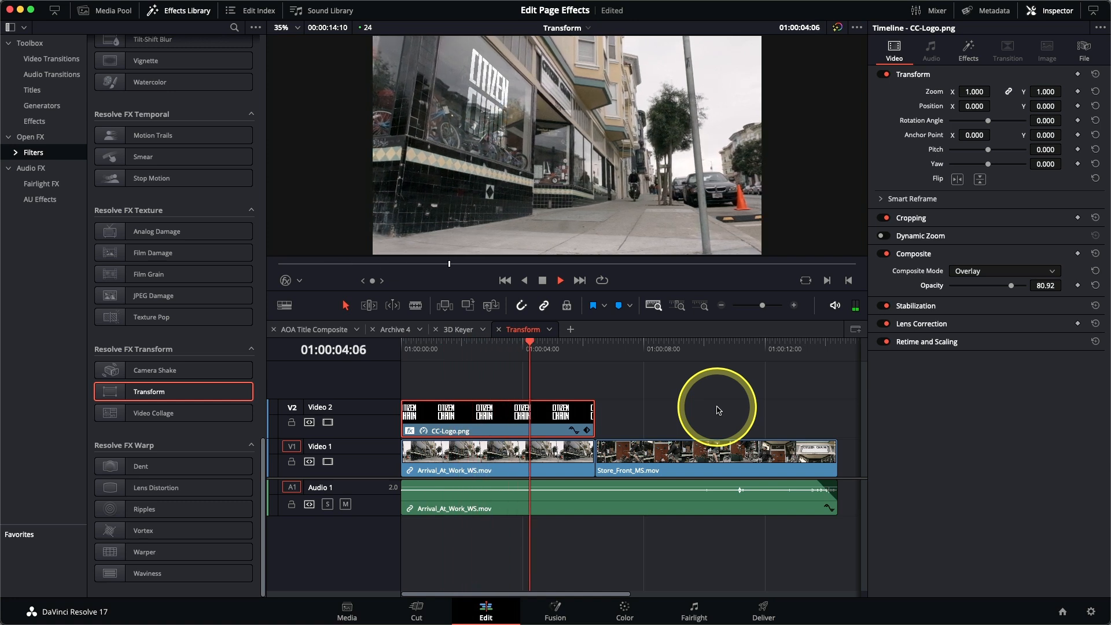
key(space)
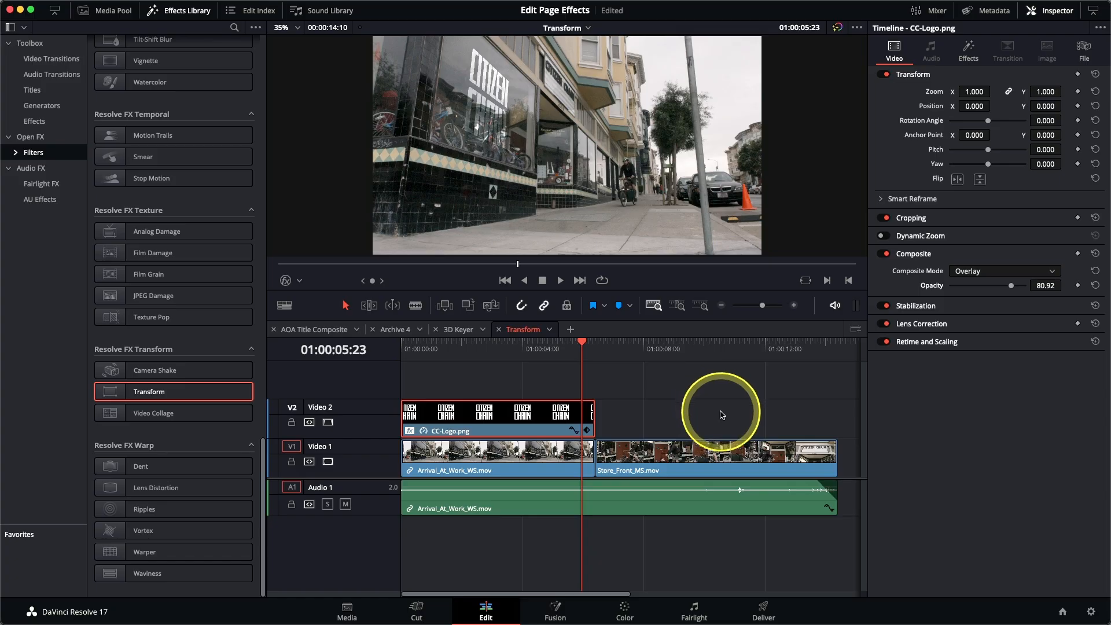
drag(579, 345, 403, 366)
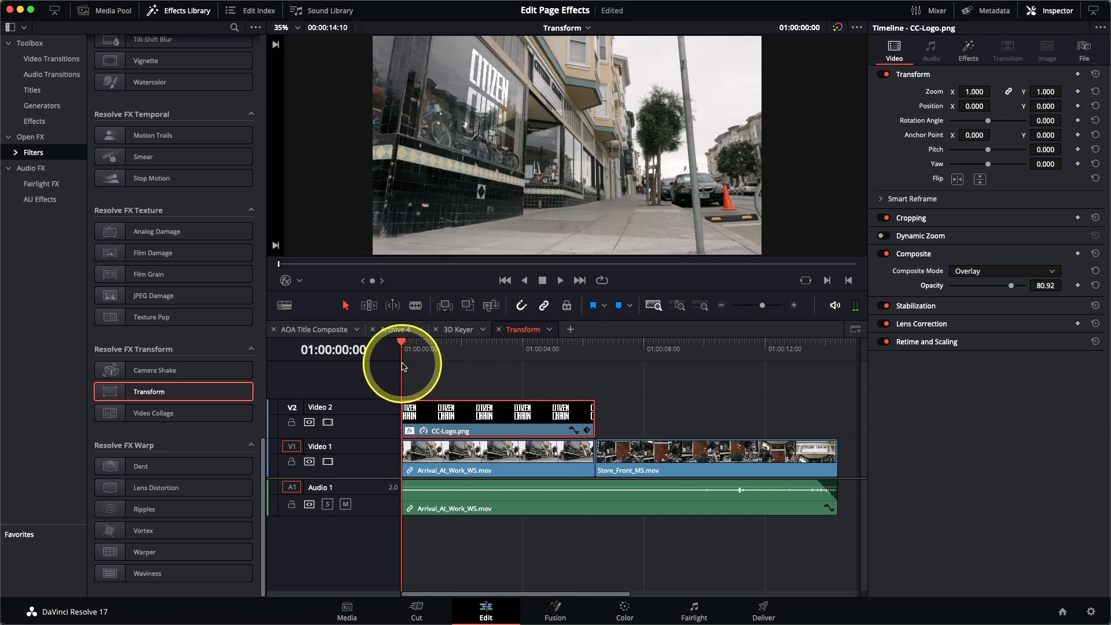
Add a Canvas Keyframe to the logo's Transform effect at 01:00:00:00 and move the playhead to the clip's last frame, 01:00:06:09
click(968, 55)
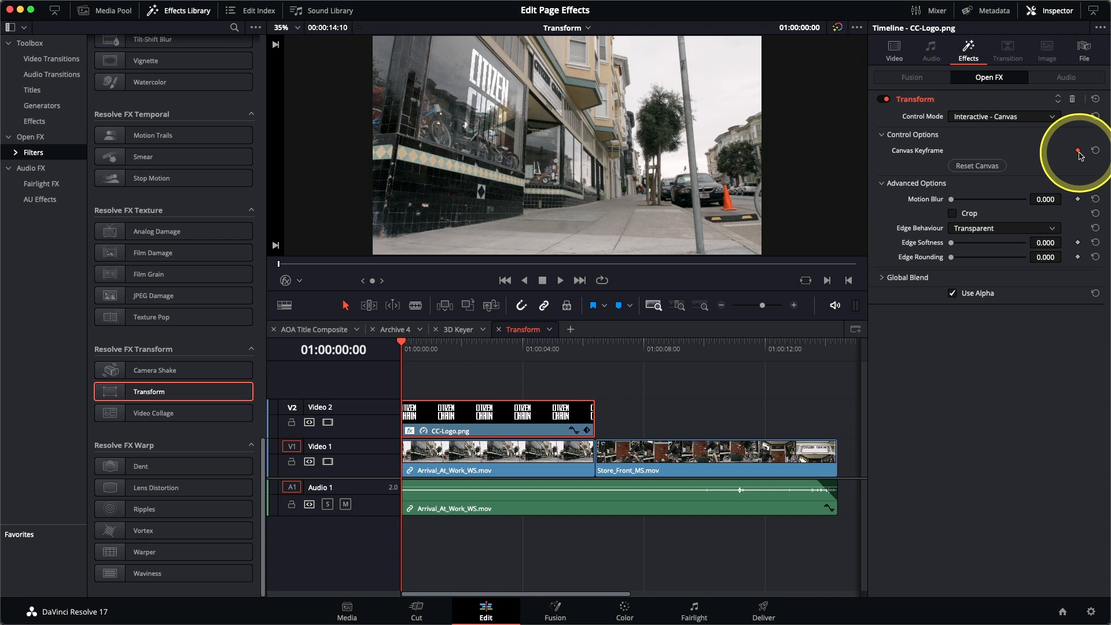
key(Down)
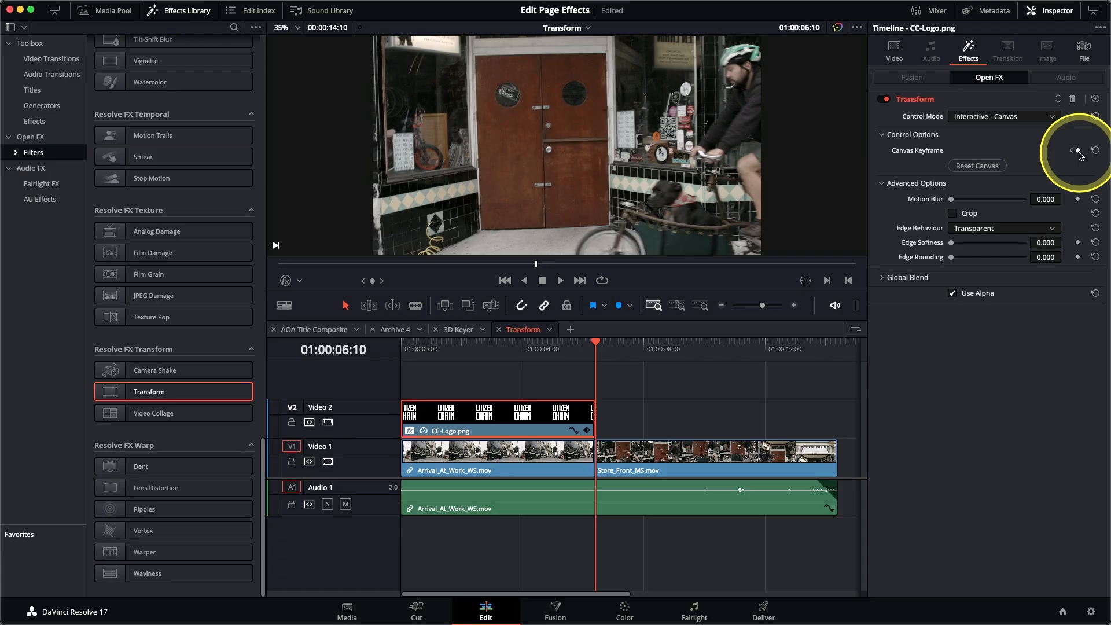
key(Left)
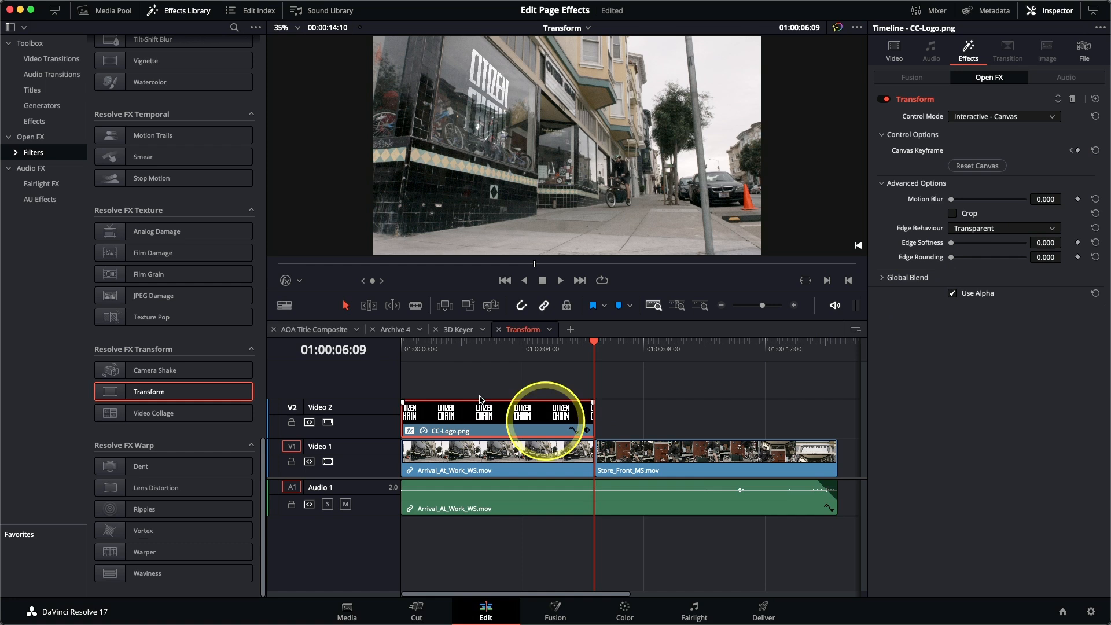
Realign the logo's four canvas corners with the shop window at 01:00:06:09, hide the overlay, and play the shot from the start
click(286, 282)
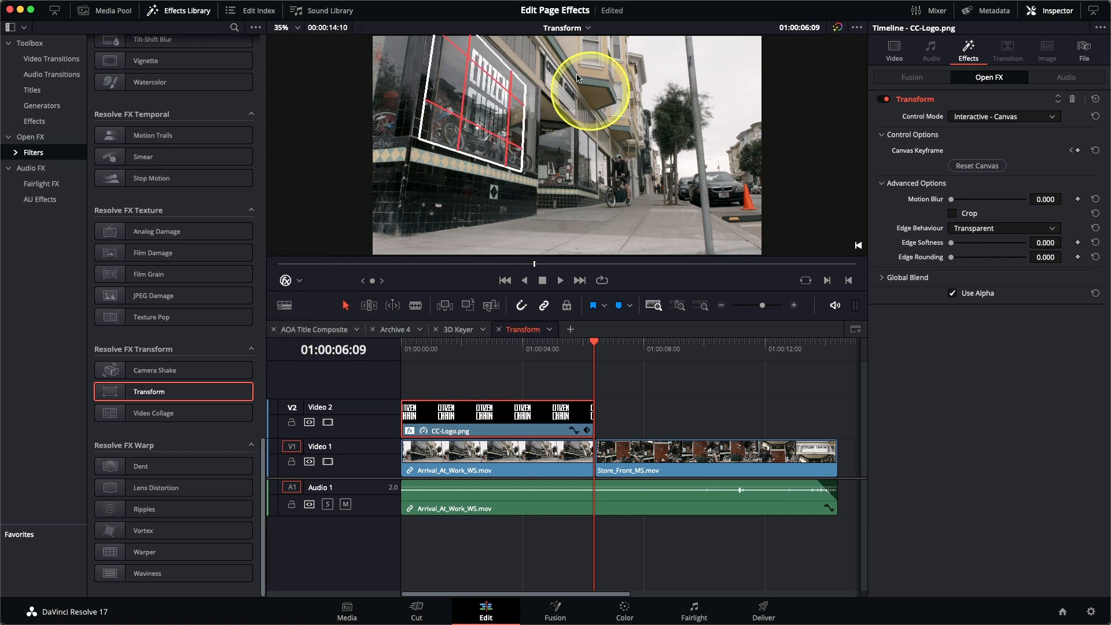
drag(523, 85, 532, 93)
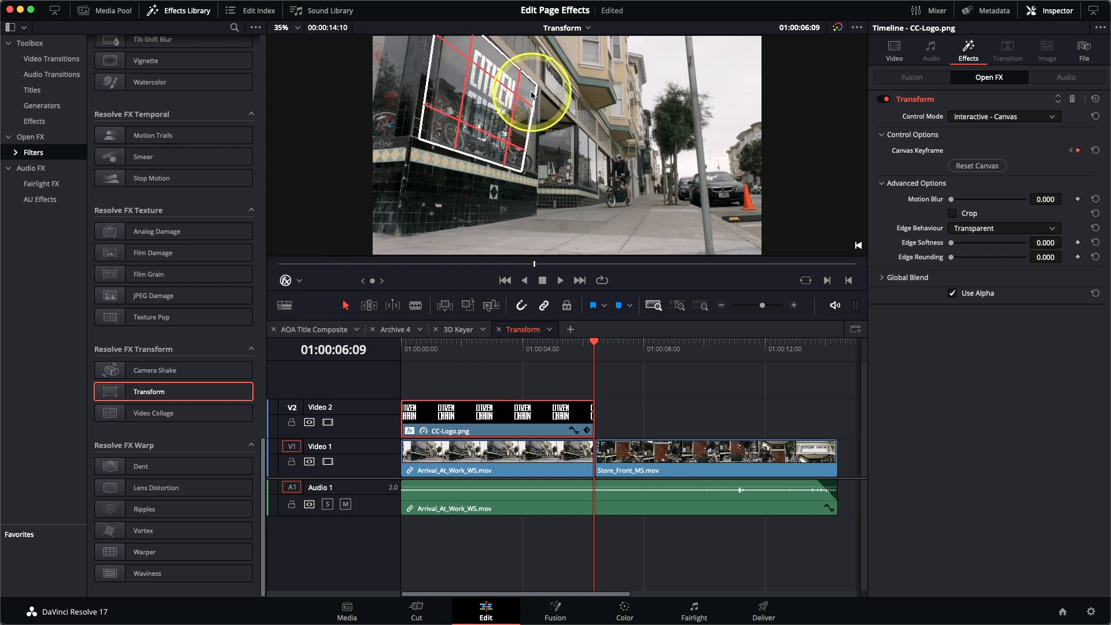
drag(517, 160, 533, 161)
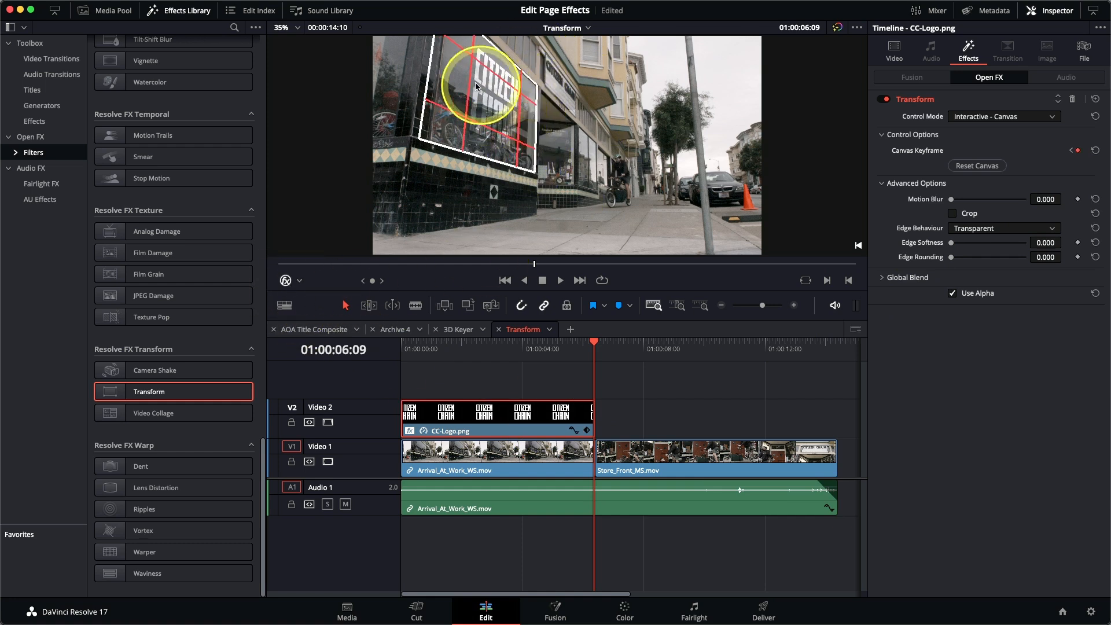
drag(443, 129, 451, 131)
drag(458, 51, 465, 43)
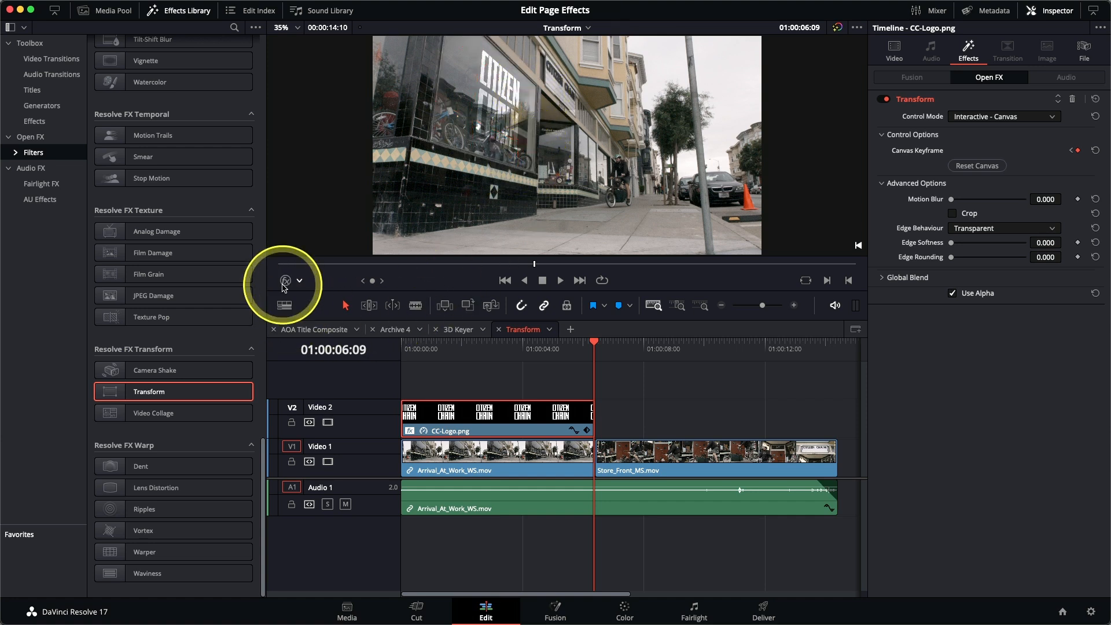
key(Home)
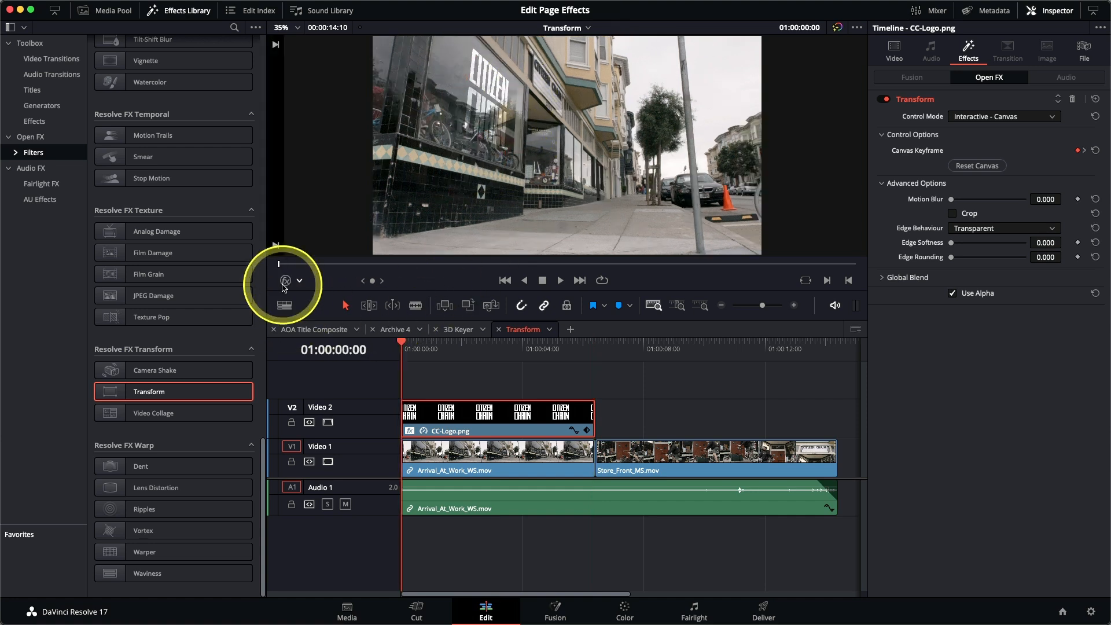
key(space)
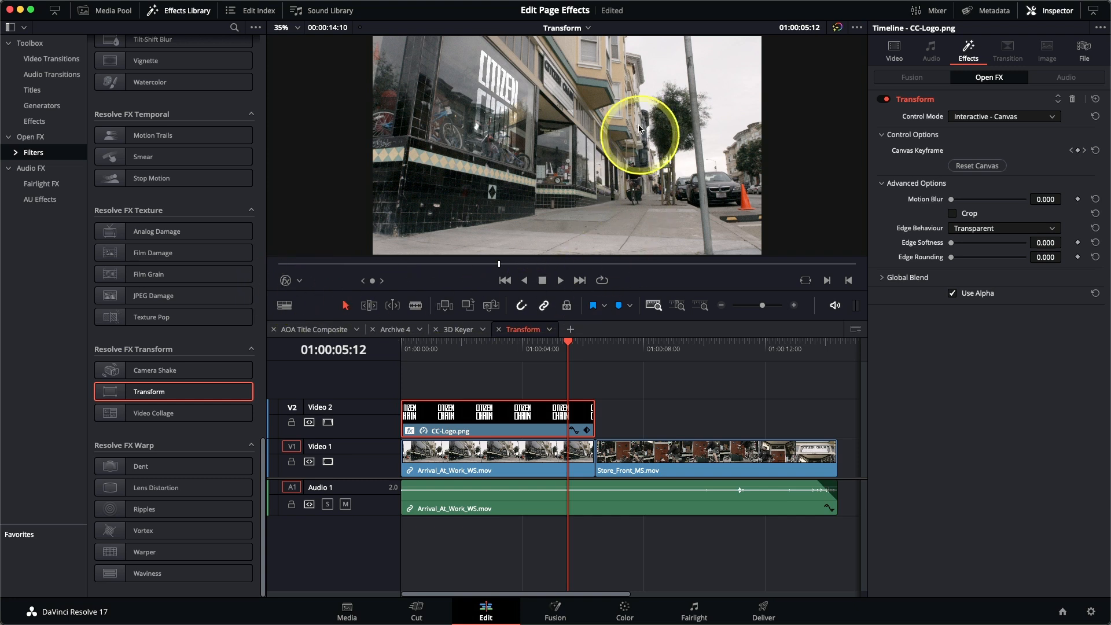
Open the Video Collage Background timeline and fit its full length in view
click(584, 27)
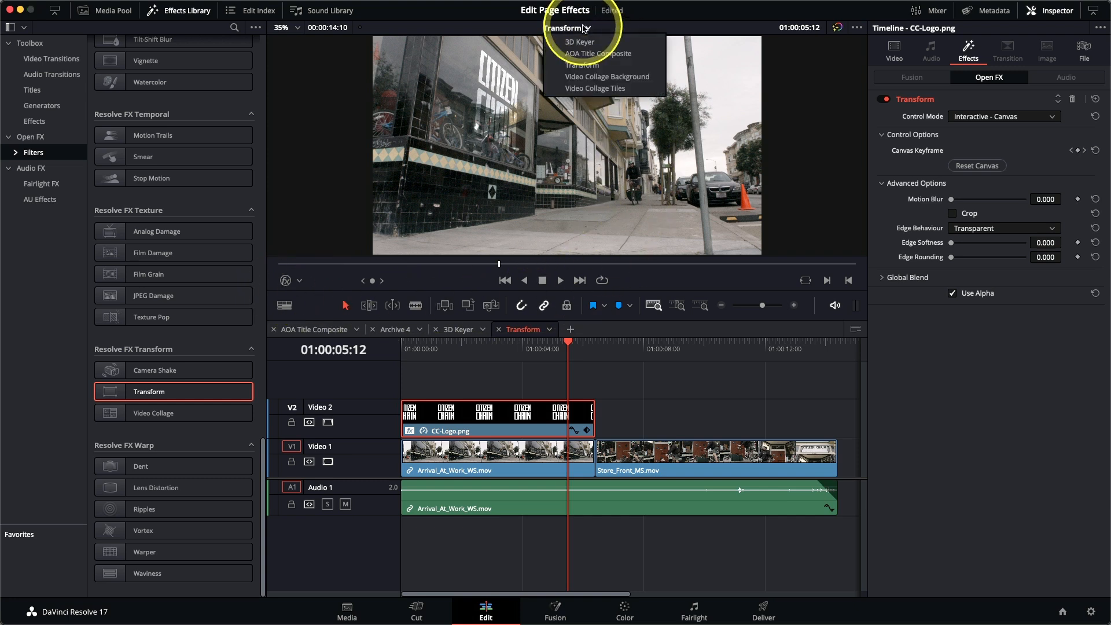
click(599, 77)
key(shift+z)
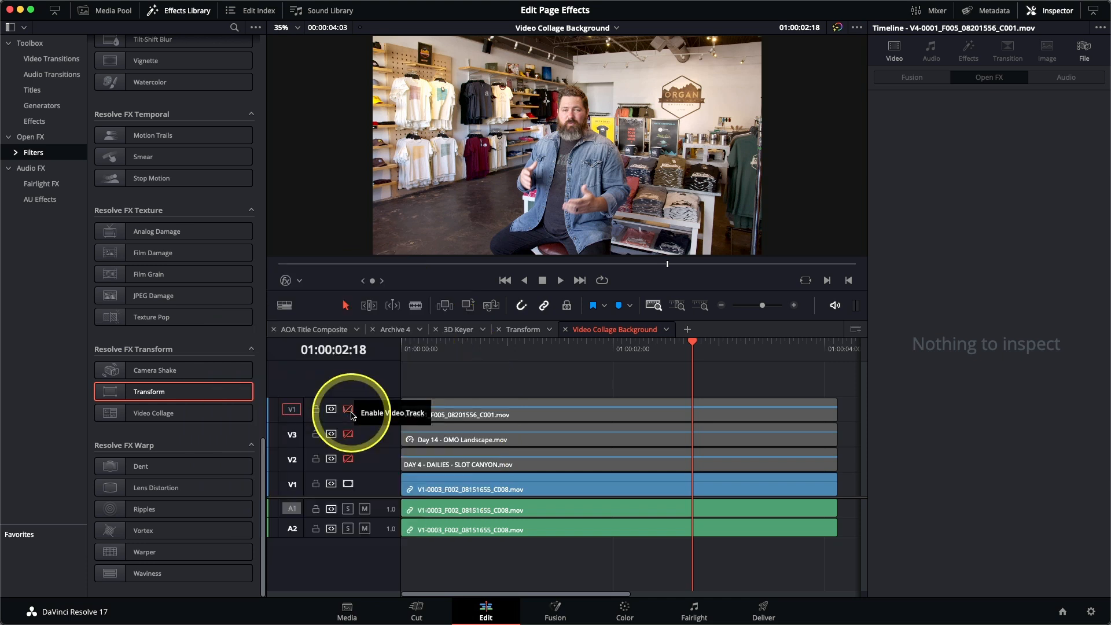
Enable video tracks V2, V3 and the topmost track in turn, scrubbing the timeline to preview the stacked clips
click(507, 348)
drag(522, 361, 492, 362)
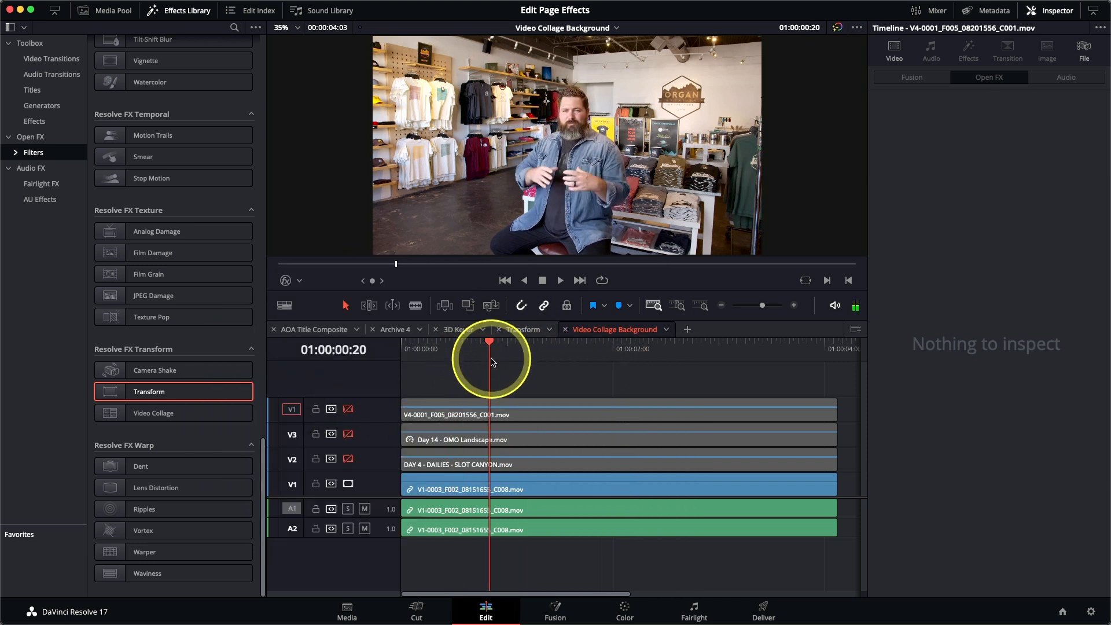
click(349, 459)
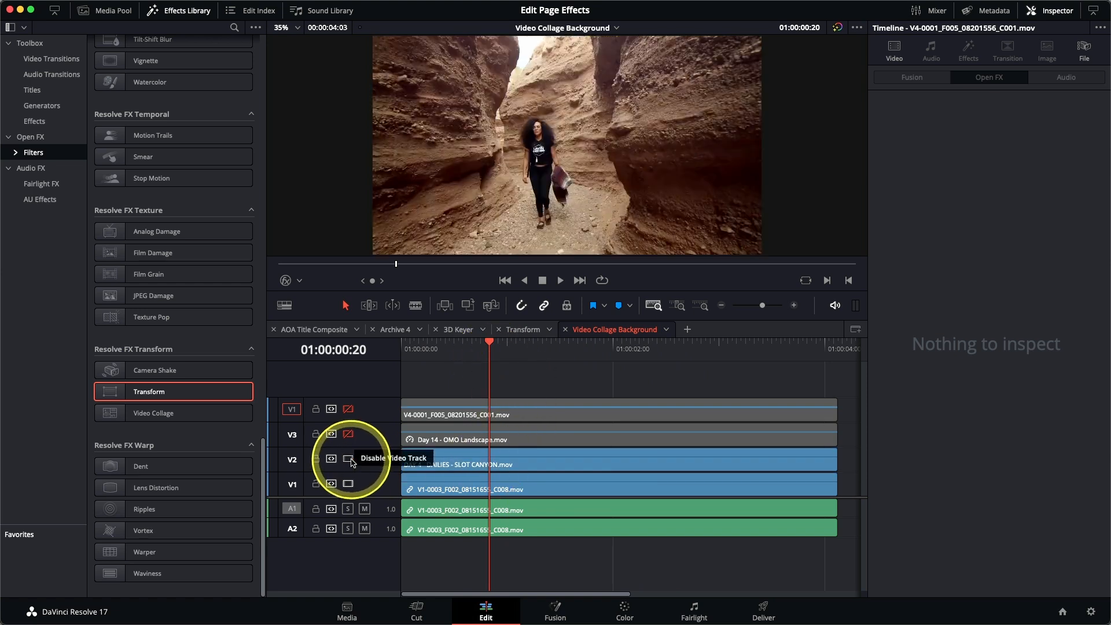
mouse_move(462, 361)
mouse_down()
mouse_move(441, 351)
mouse_move(665, 340)
mouse_move(564, 351)
mouse_move(469, 342)
mouse_up()
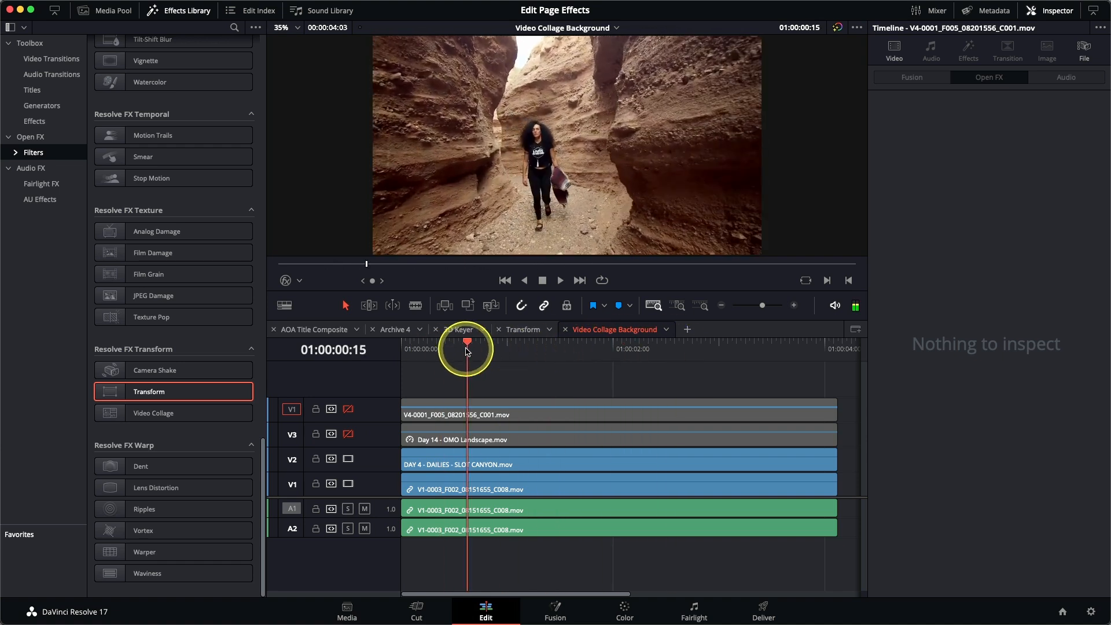
click(348, 434)
mouse_move(470, 341)
mouse_down()
mouse_move(652, 349)
mouse_move(476, 354)
mouse_up()
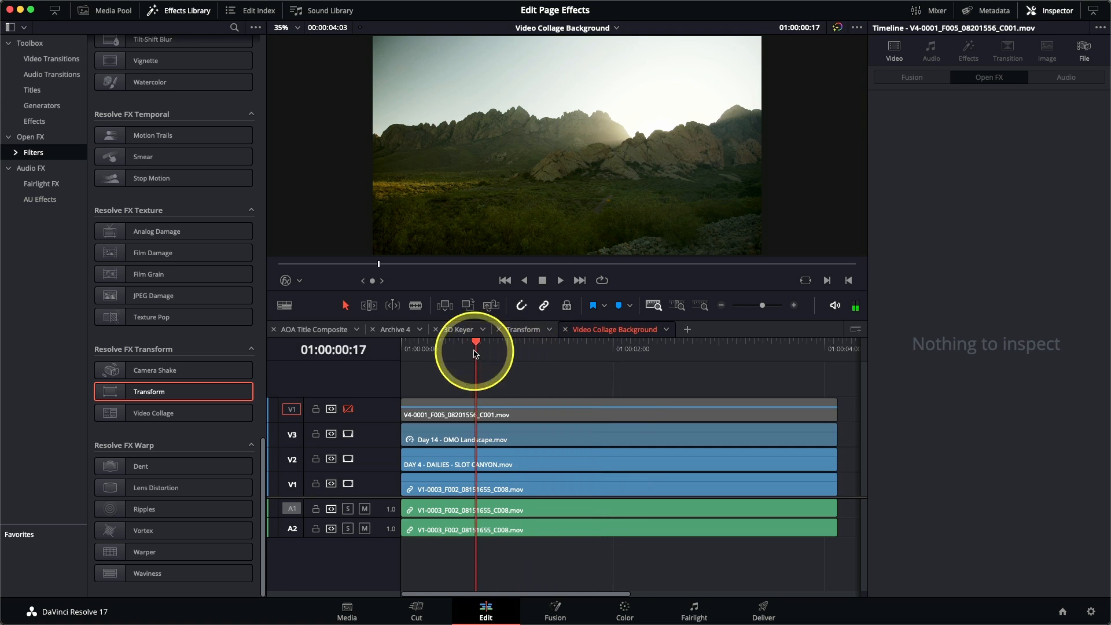
click(348, 410)
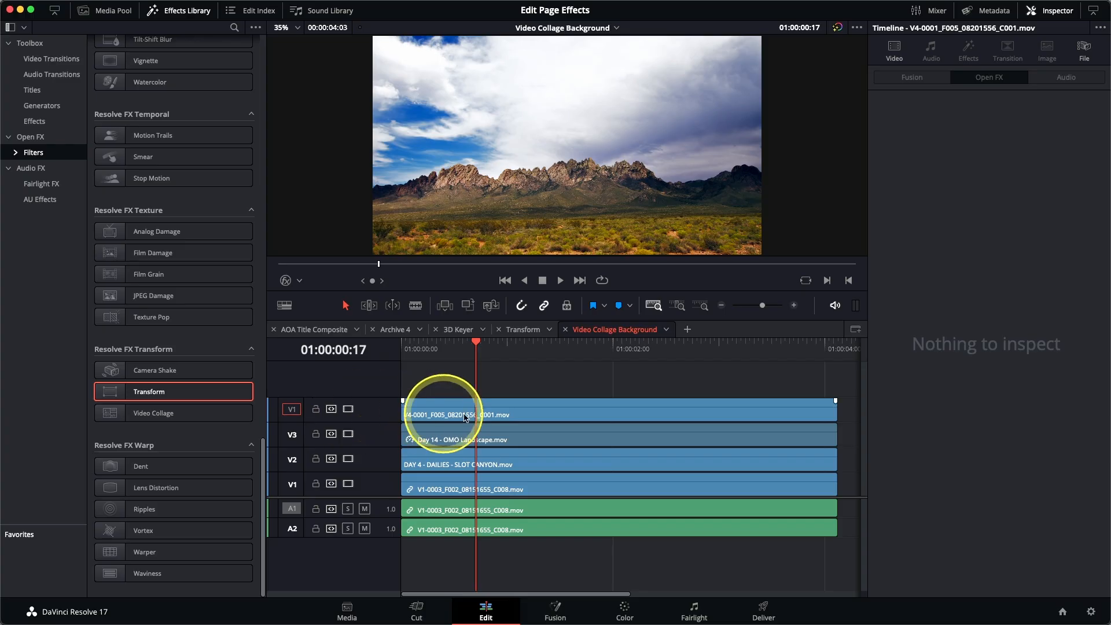
Apply the Resolve FX Video Collage filter to the V4-0001_F005_08201556_C001.mov clip on the topmost track
click(493, 418)
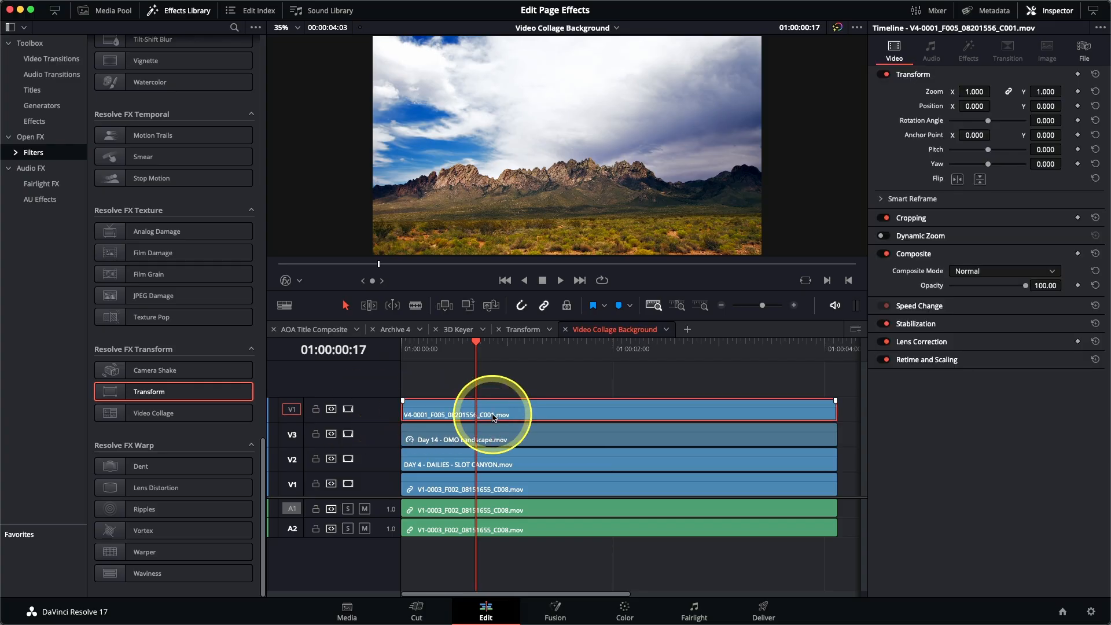
double_click(129, 424)
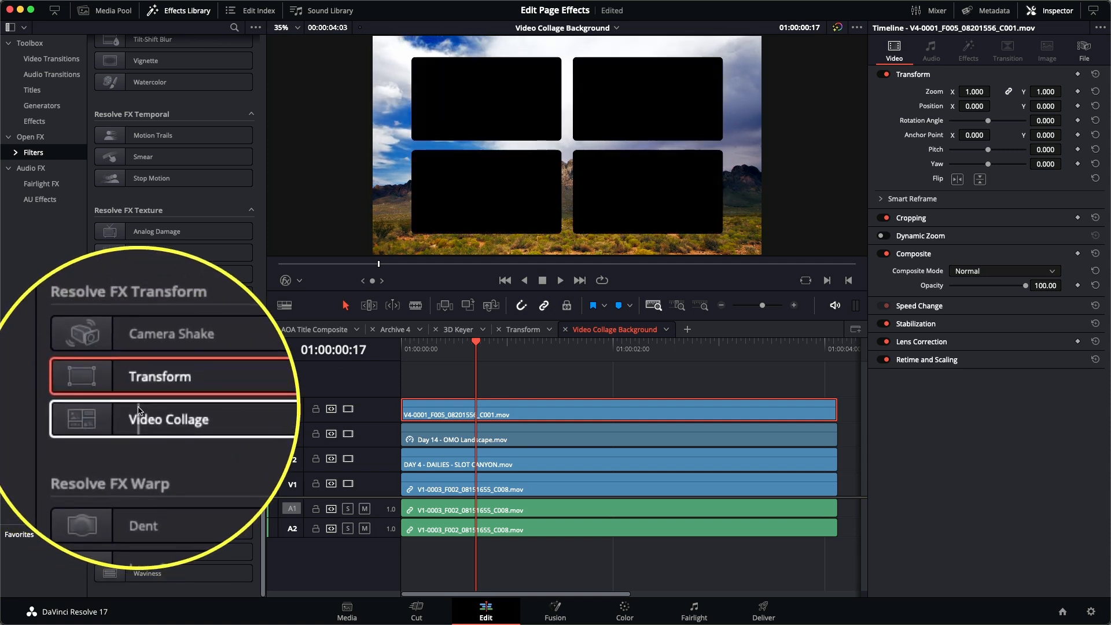
click(154, 416)
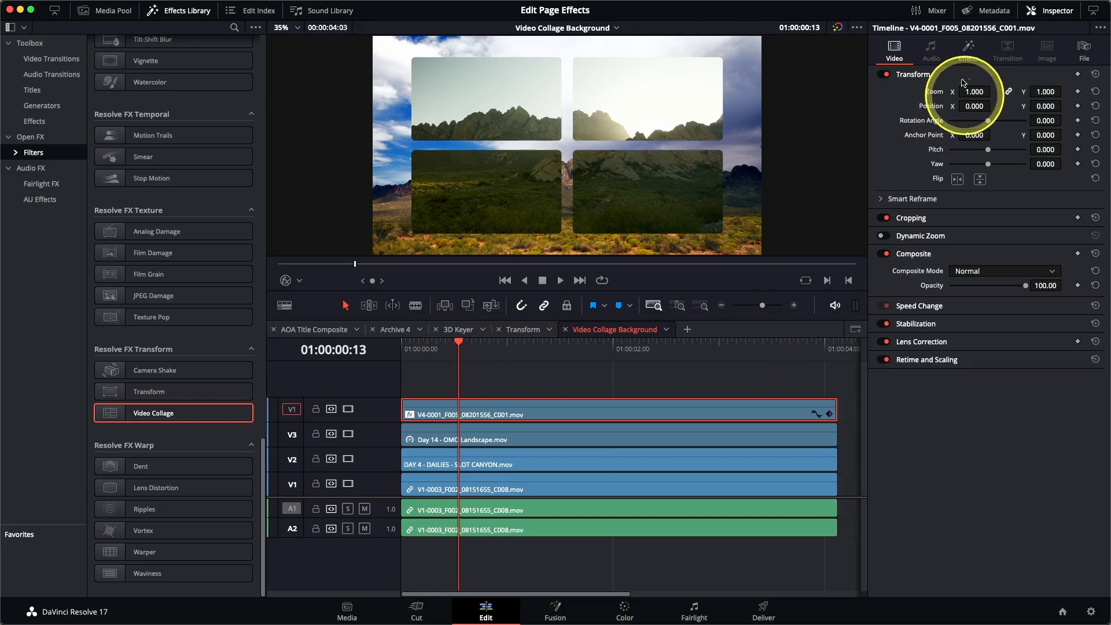
Show the Video Collage effect settings of the topmost clip and turn on Preview Layout
click(969, 51)
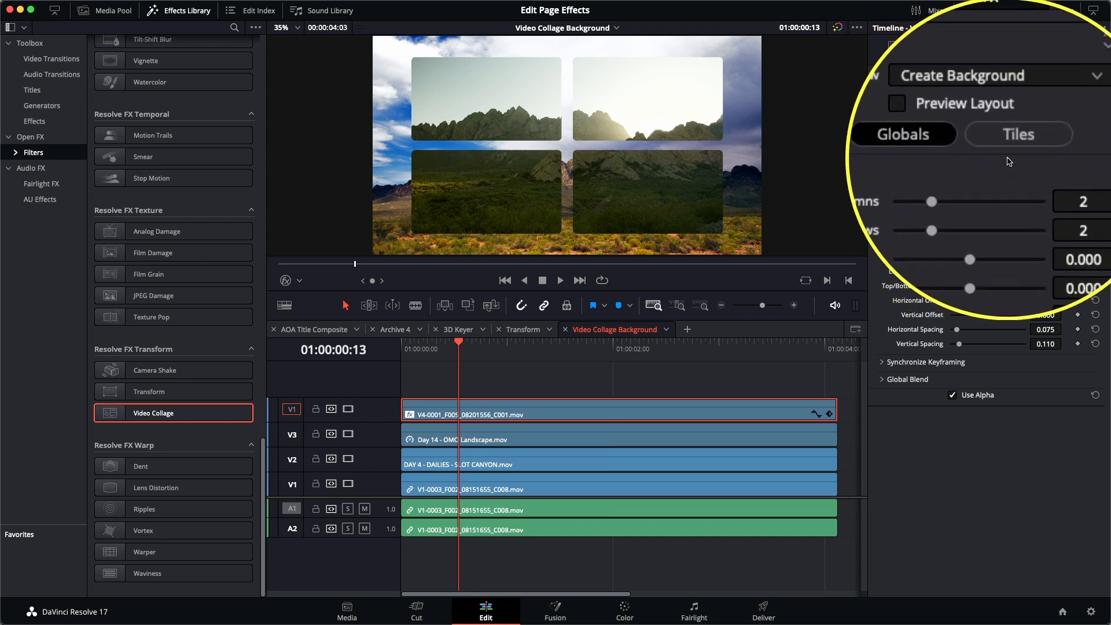
click(976, 134)
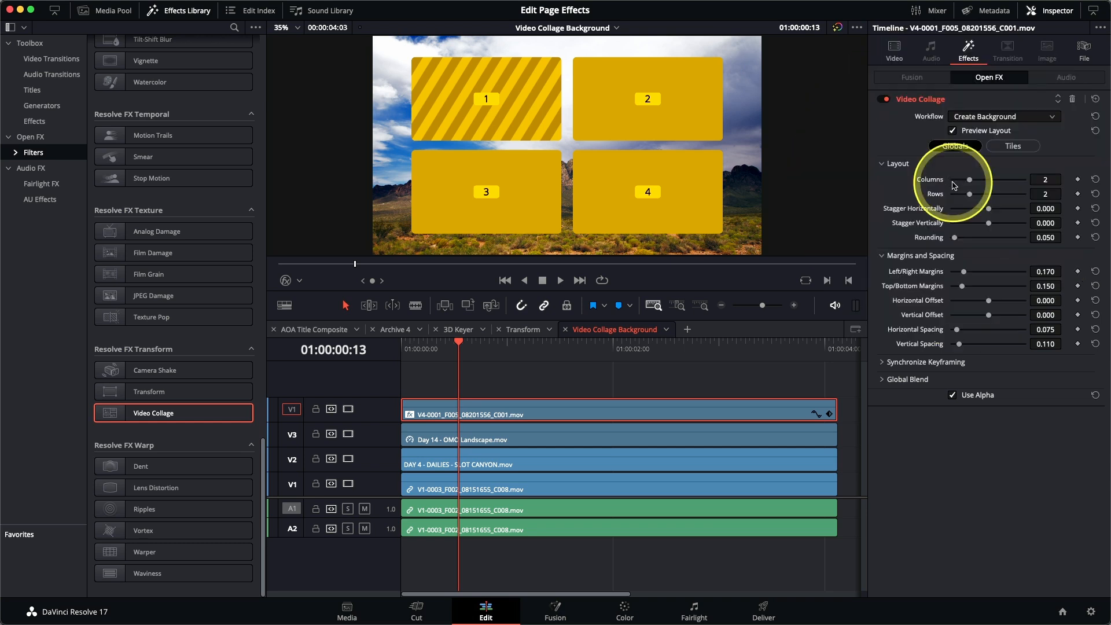
Try a collage layout of 4 columns and 4 rows, and reset both values to their defaults
drag(971, 184, 1002, 196)
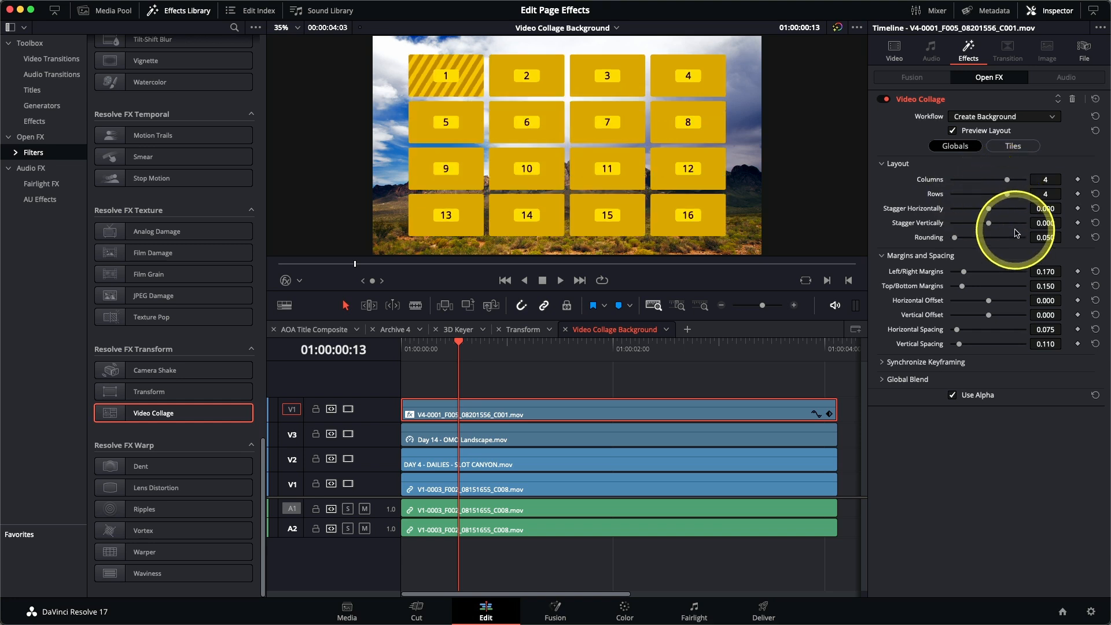
click(1095, 180)
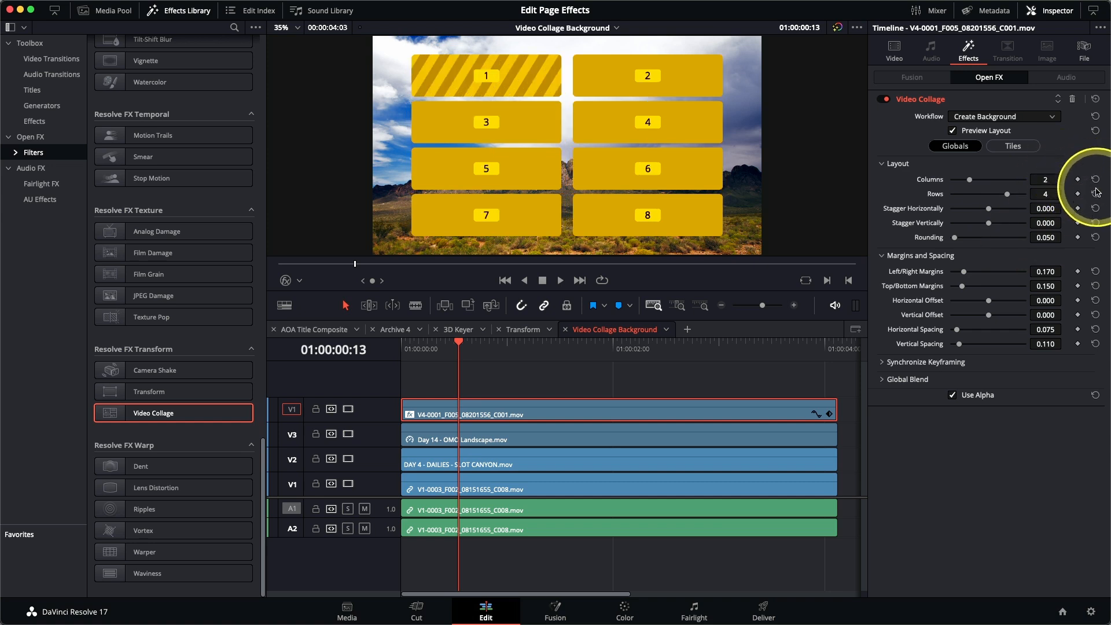
click(1096, 195)
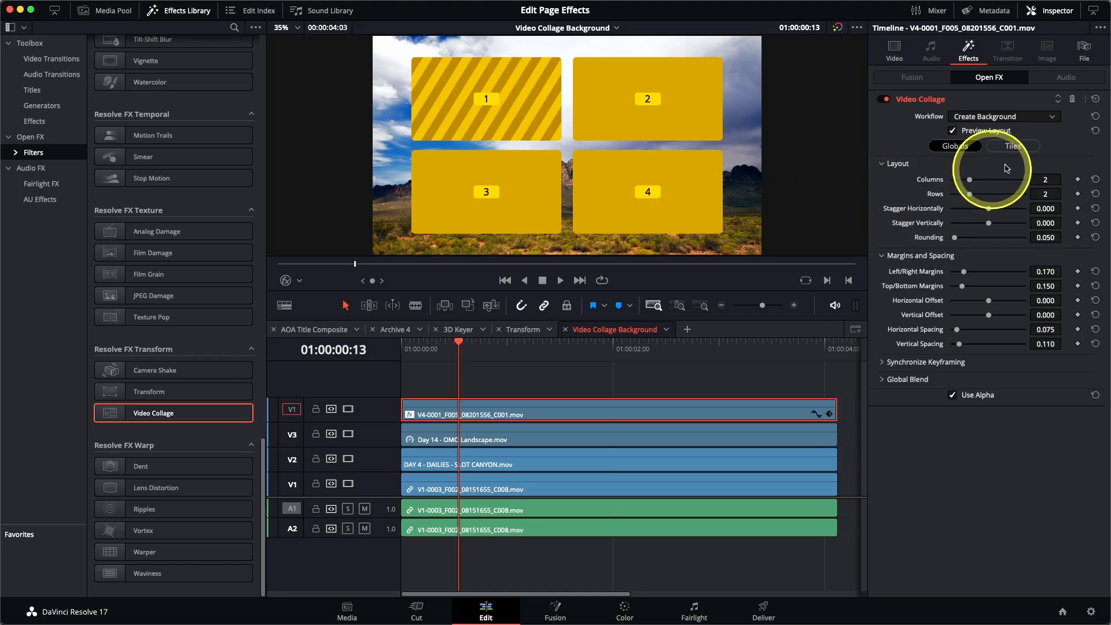
Make Tile 4 the active tile, enable Manual Tile Management, and delete that tile
click(1018, 148)
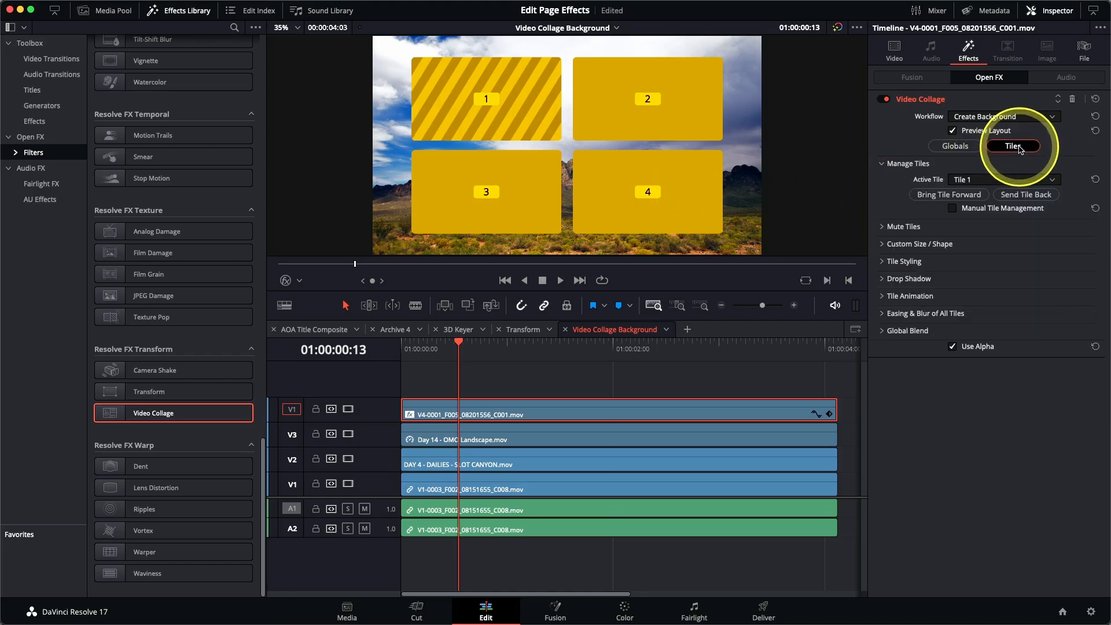
click(973, 180)
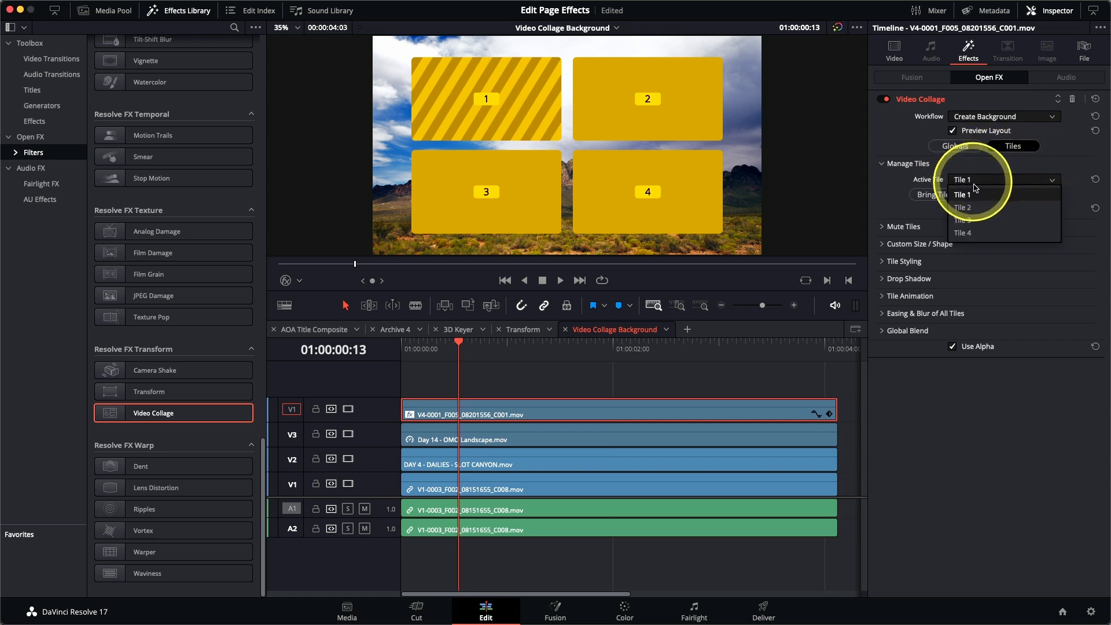
click(979, 234)
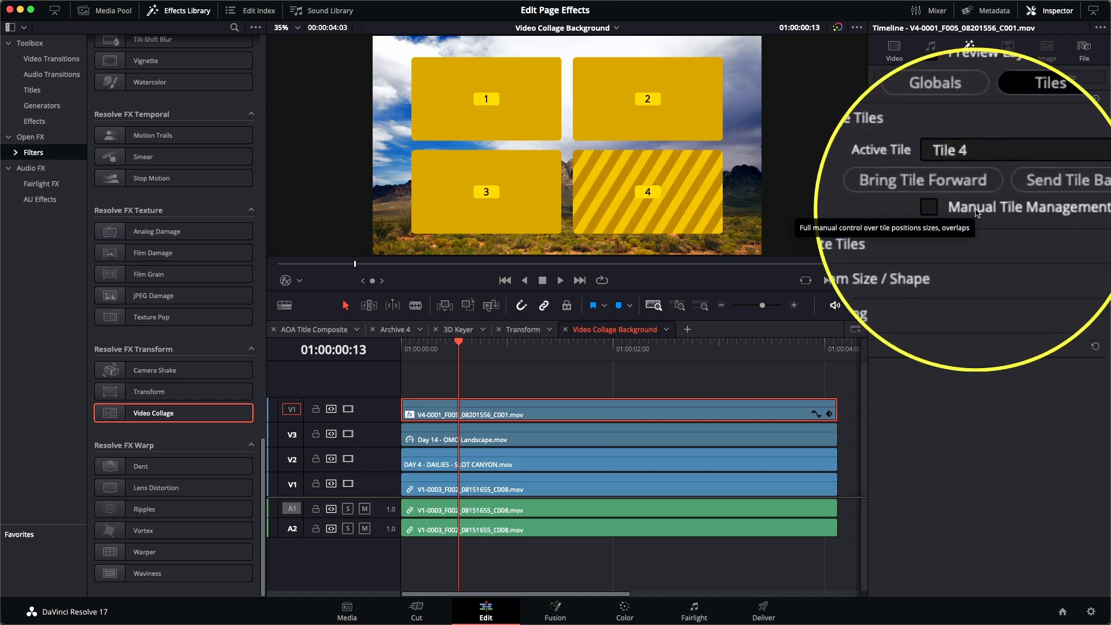
click(976, 210)
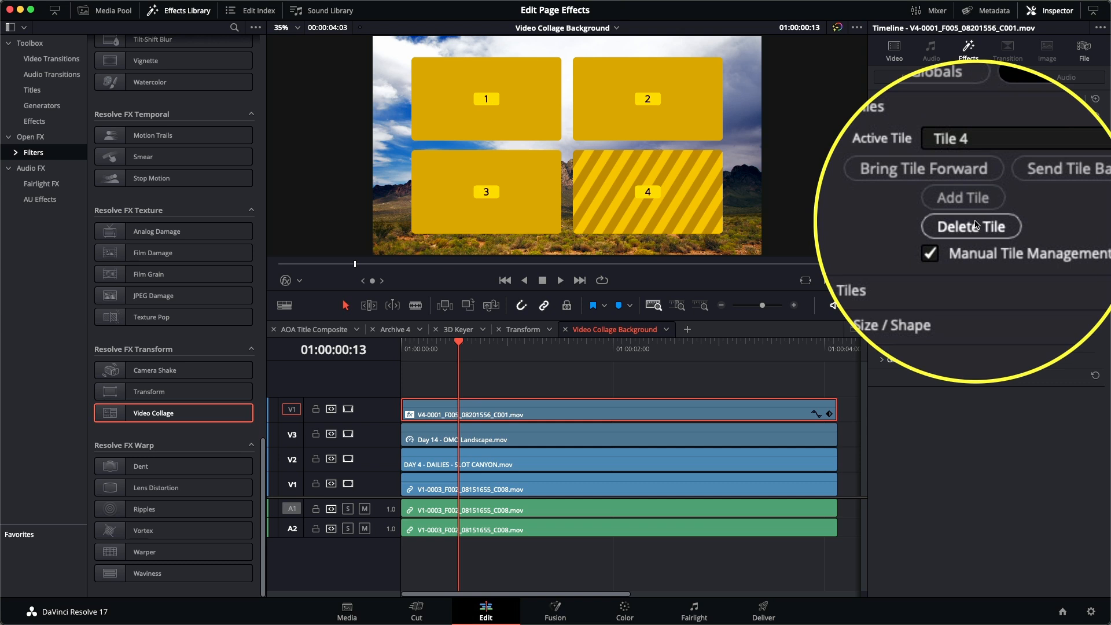
click(975, 223)
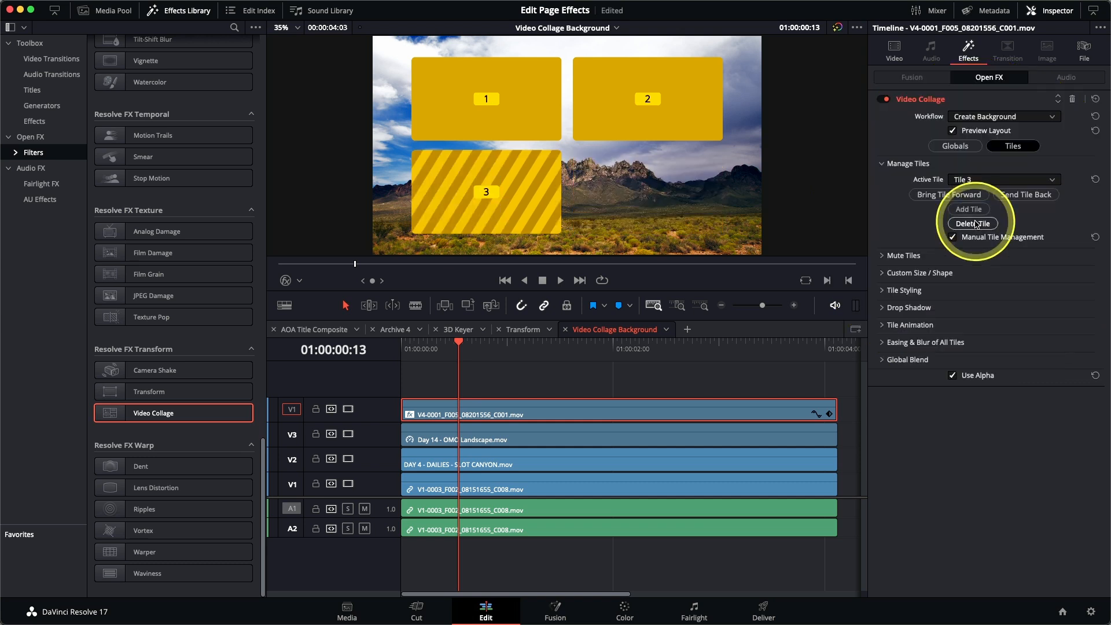
Make Tile 2 active and extend it down to End Row 2
click(972, 185)
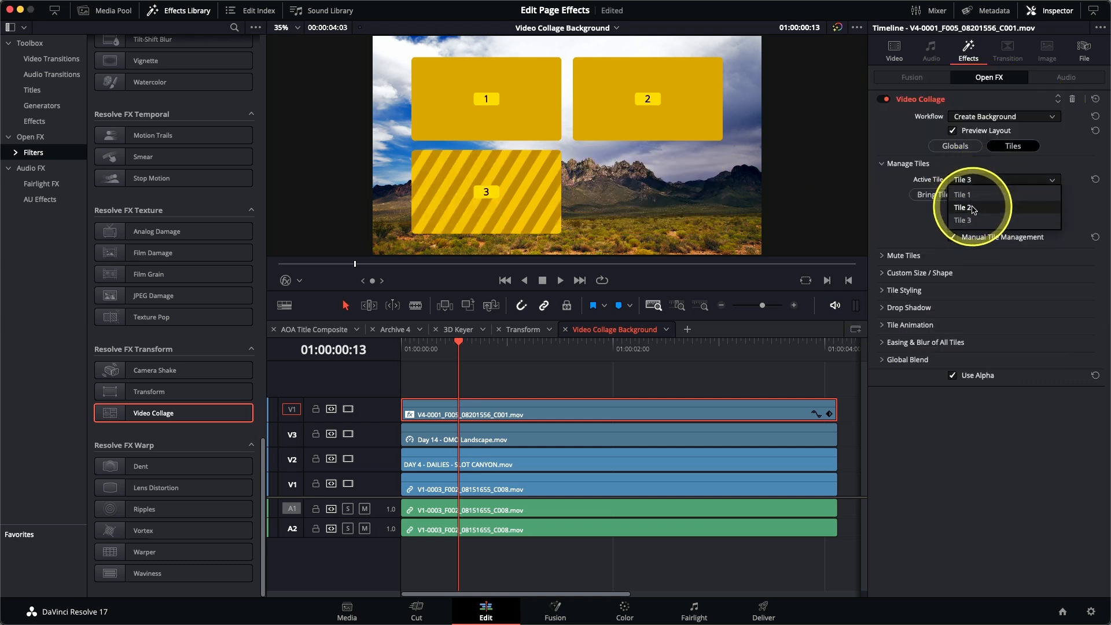
click(973, 210)
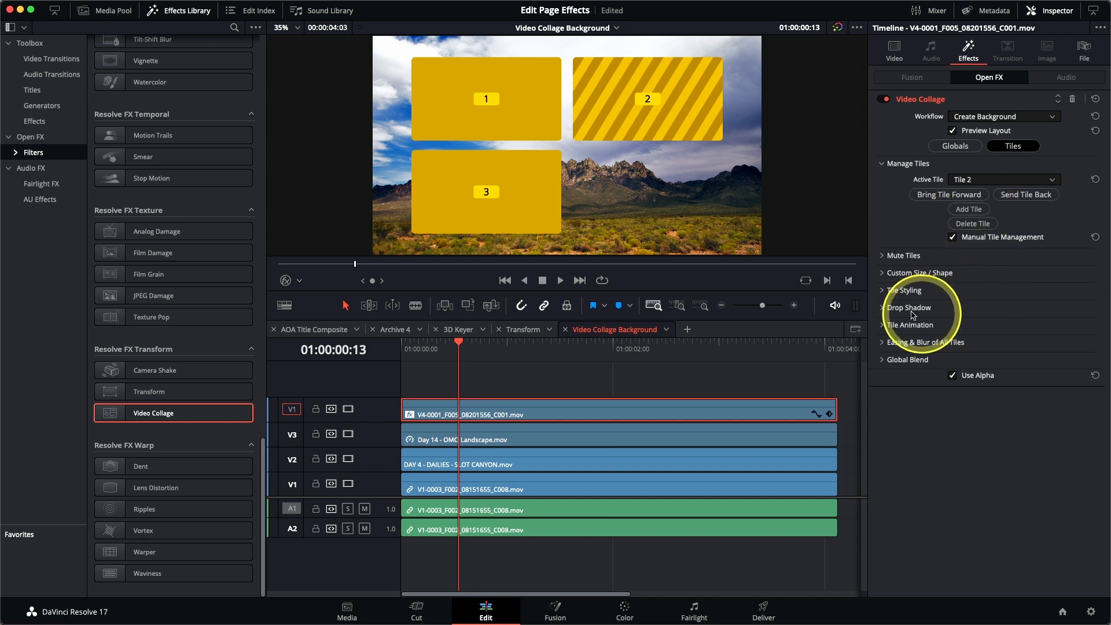
click(884, 274)
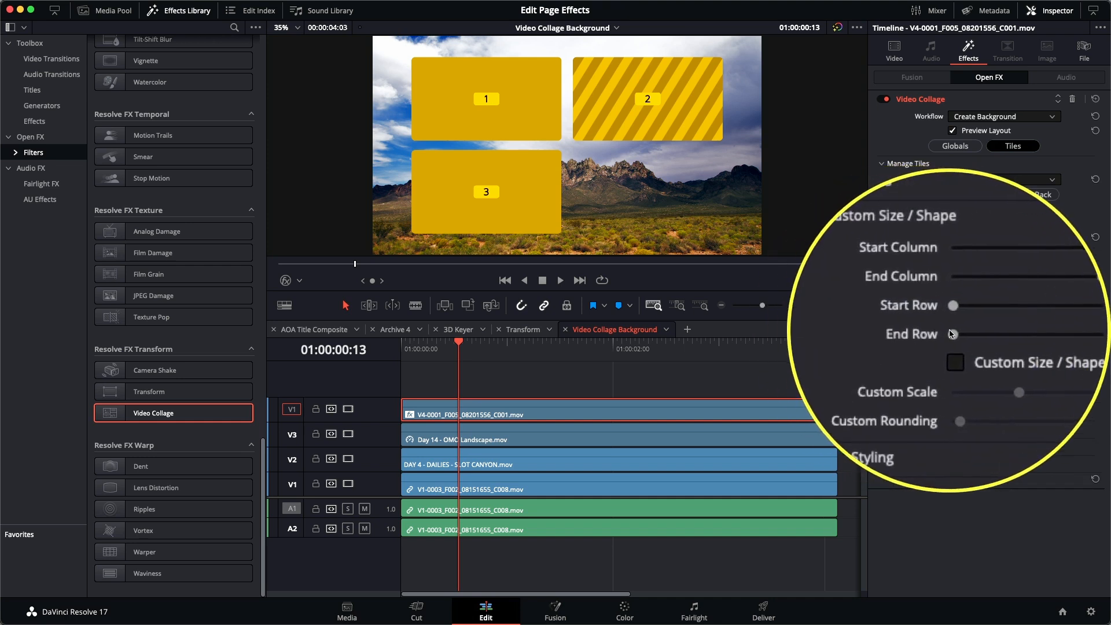
drag(950, 333, 1005, 335)
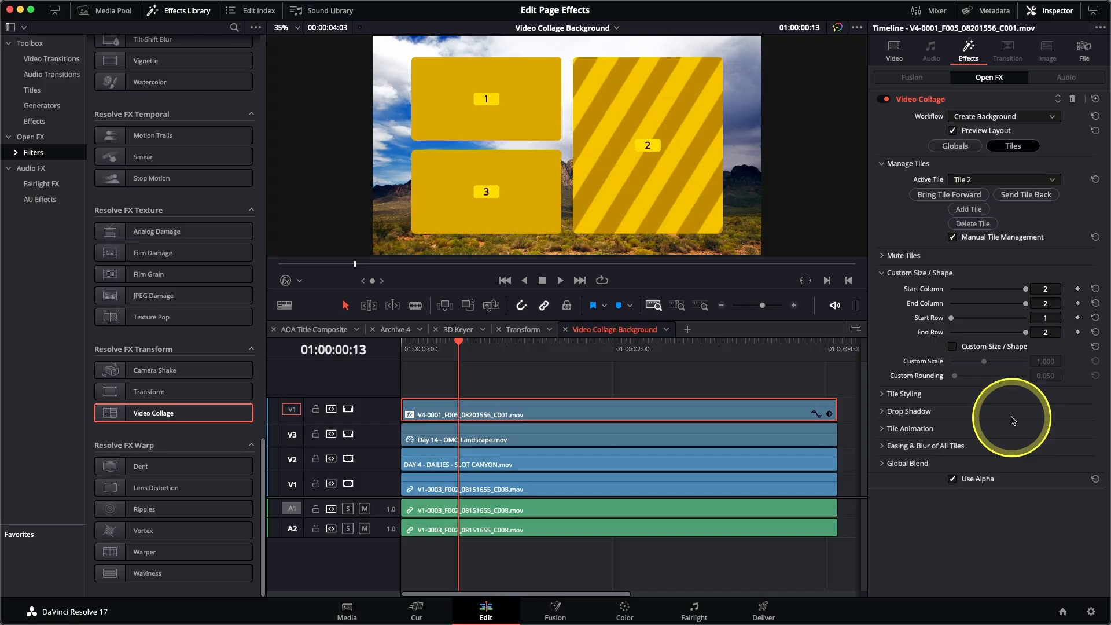
Style all tiles with a 0.025 border and a light green tile color
click(882, 394)
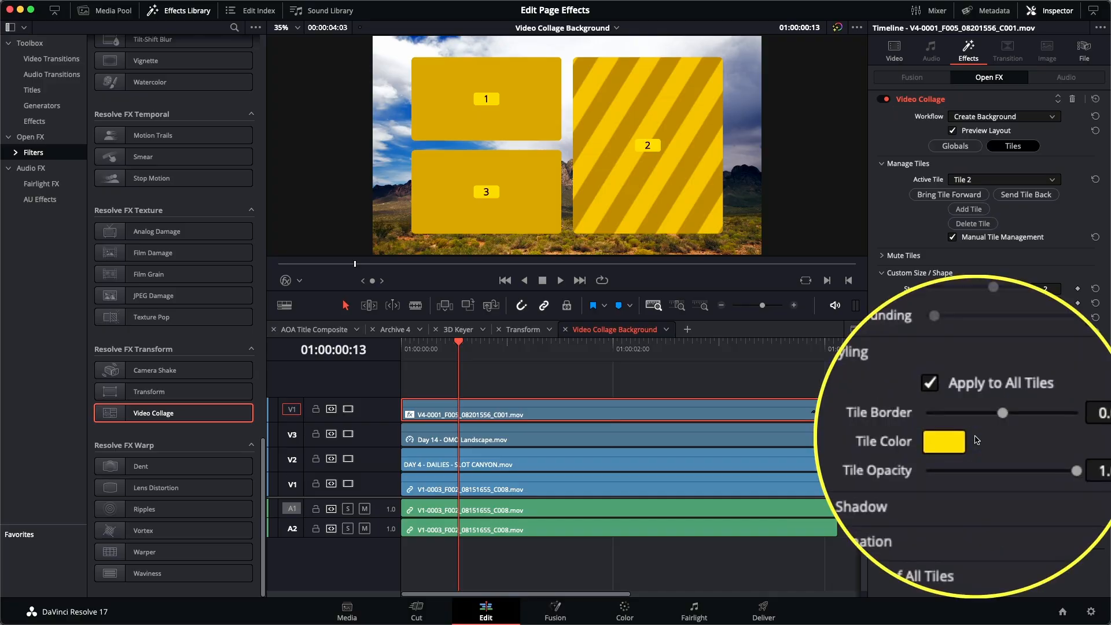
drag(983, 429, 992, 428)
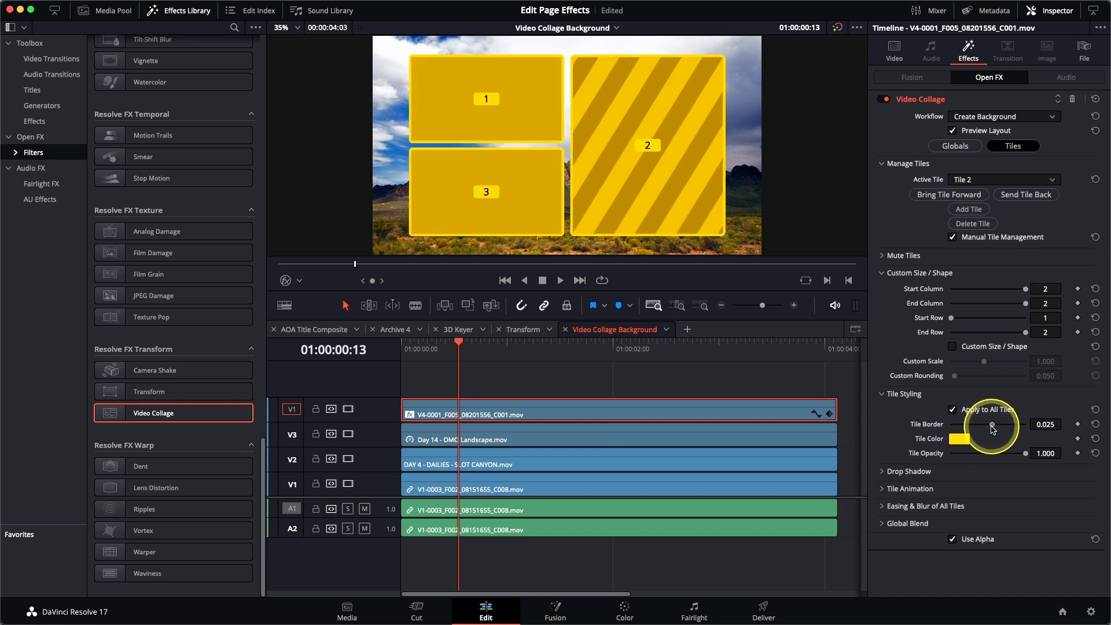
click(960, 439)
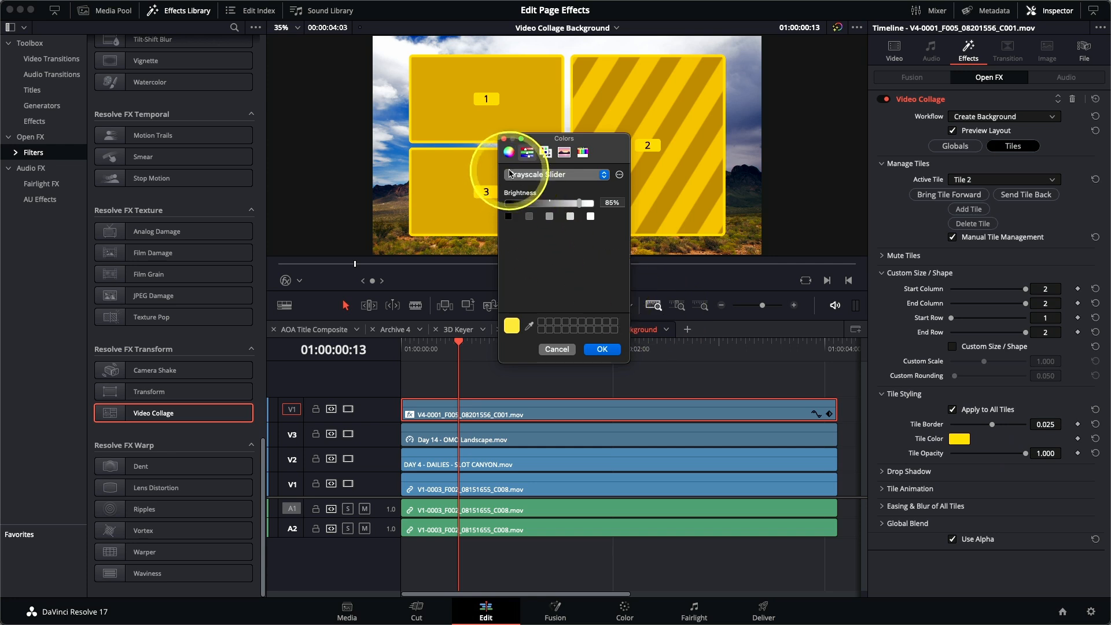
click(508, 152)
drag(574, 213, 561, 195)
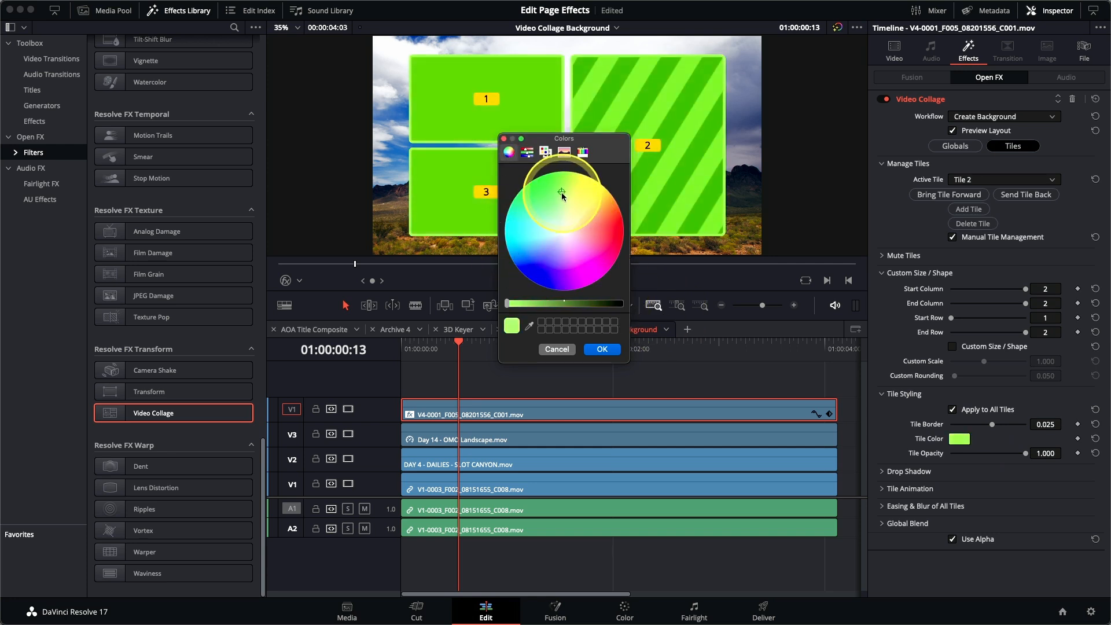
click(607, 350)
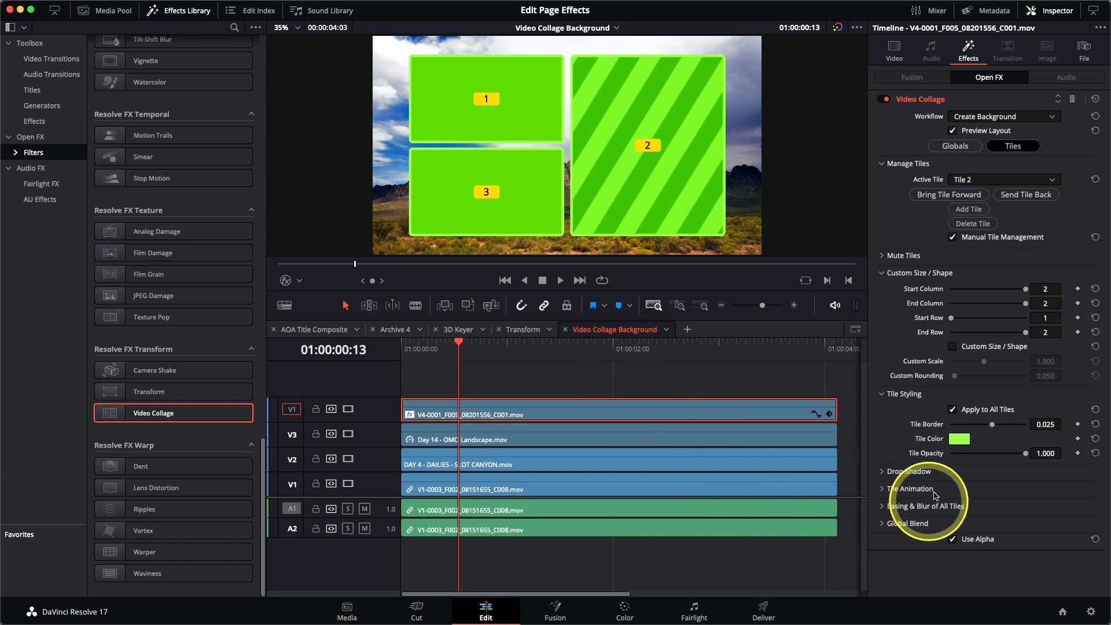
Add a drop shadow to all tiles with strength 0.581, drop angle 74, drop distance 0.033 and blur 0.496
click(882, 472)
scroll(893, 442, down, 2)
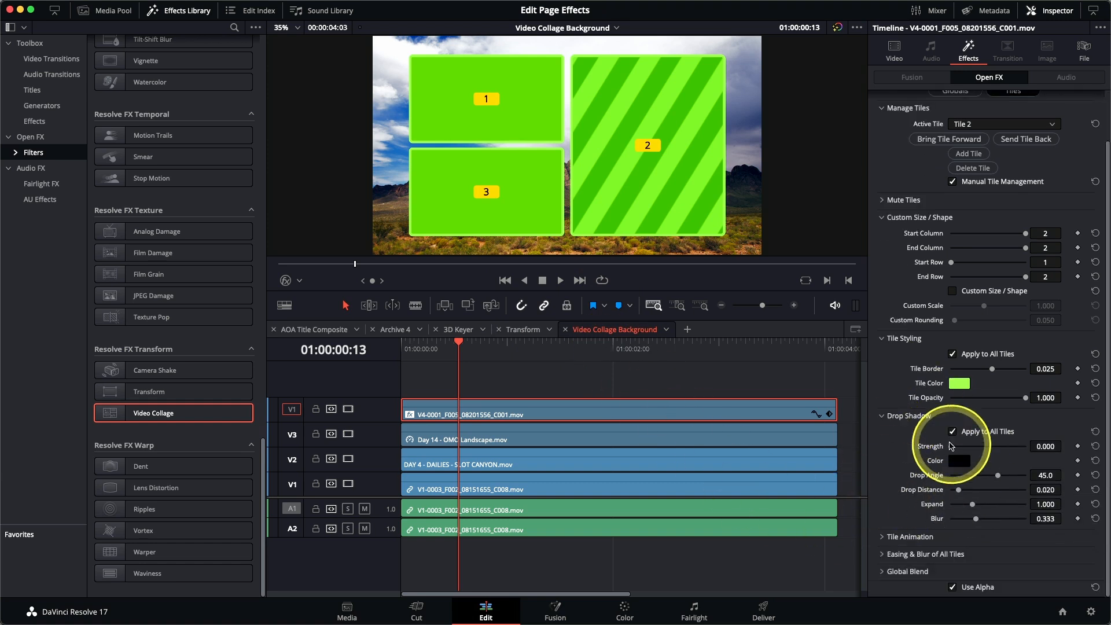
drag(952, 450, 994, 453)
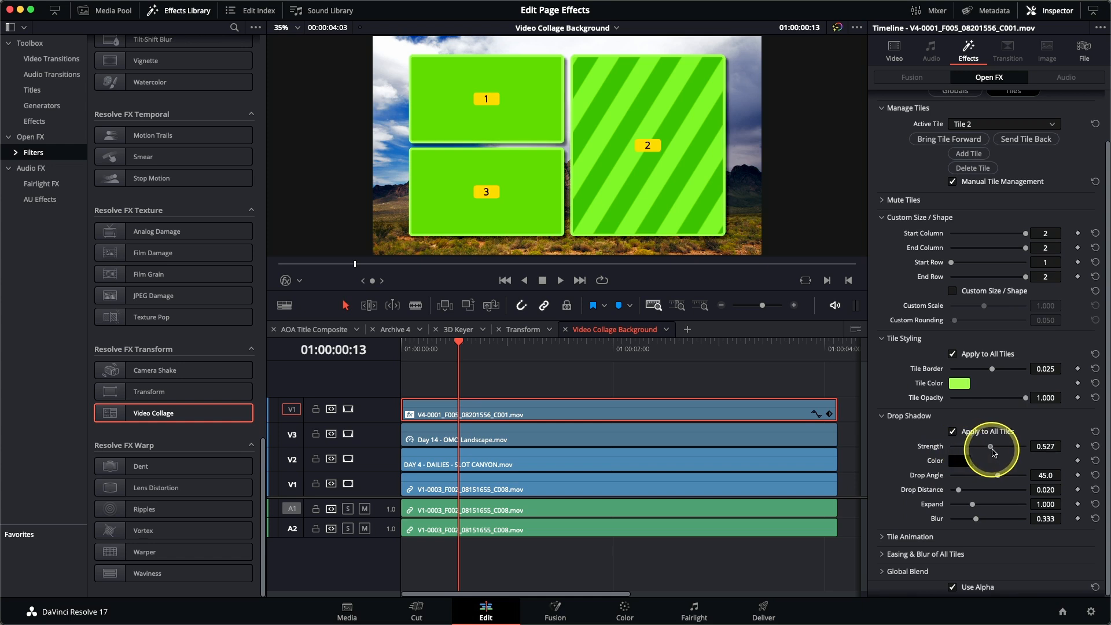
drag(958, 490, 1004, 476)
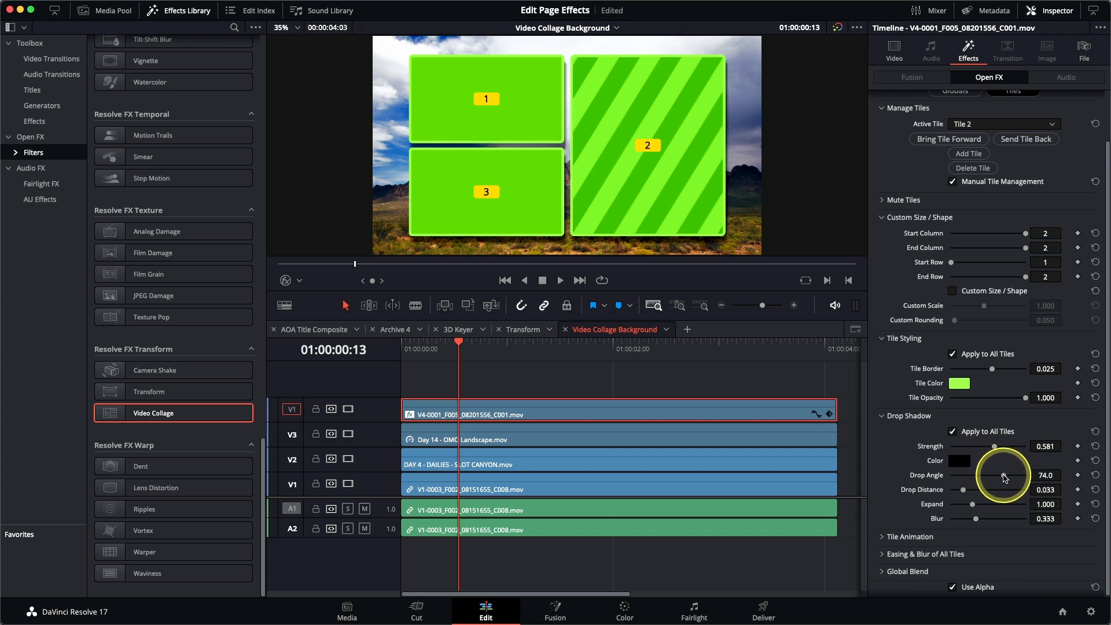
drag(976, 518, 977, 520)
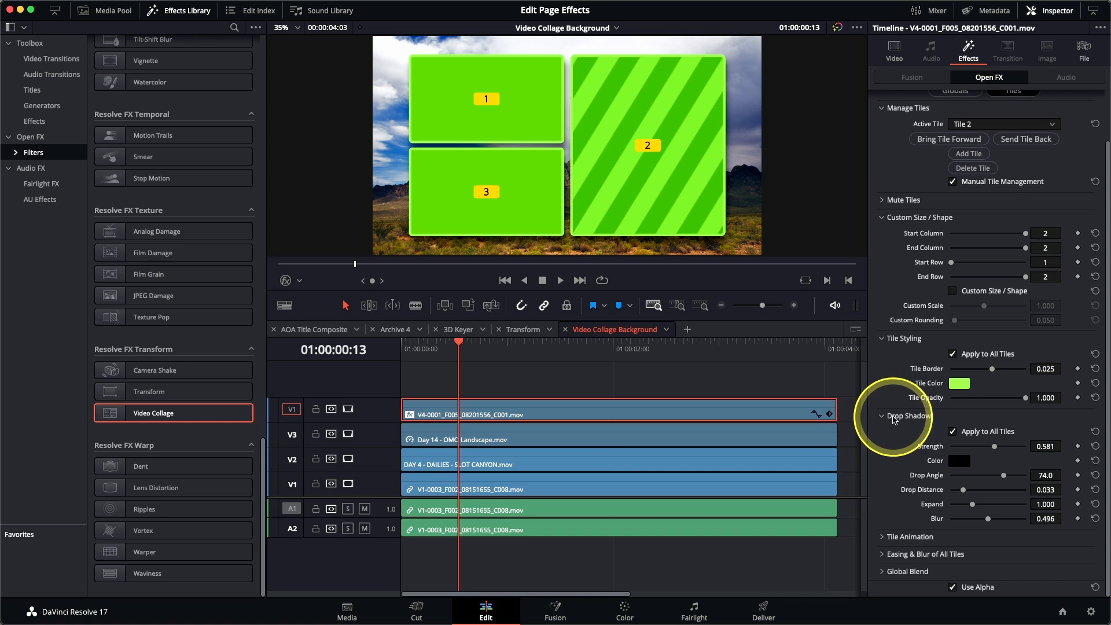
Animate all tiles as Intro Only using Fade instead of Shrink, with a duration of 24, and scrub back to the timeline start
click(884, 536)
scroll(891, 509, down, 2)
scroll(894, 491, down, 2)
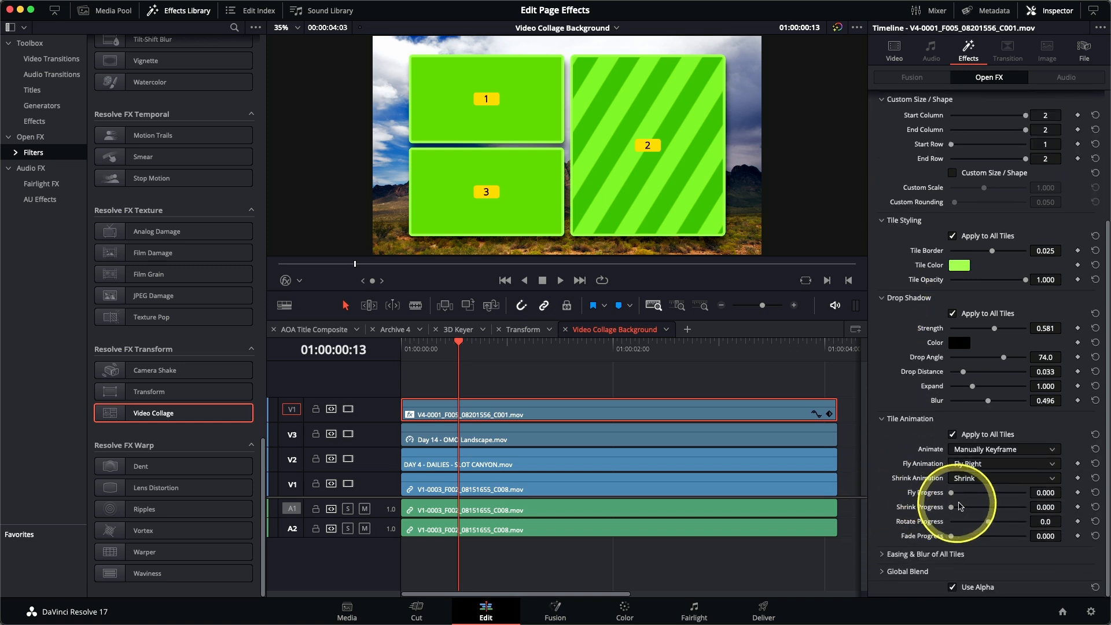
click(989, 454)
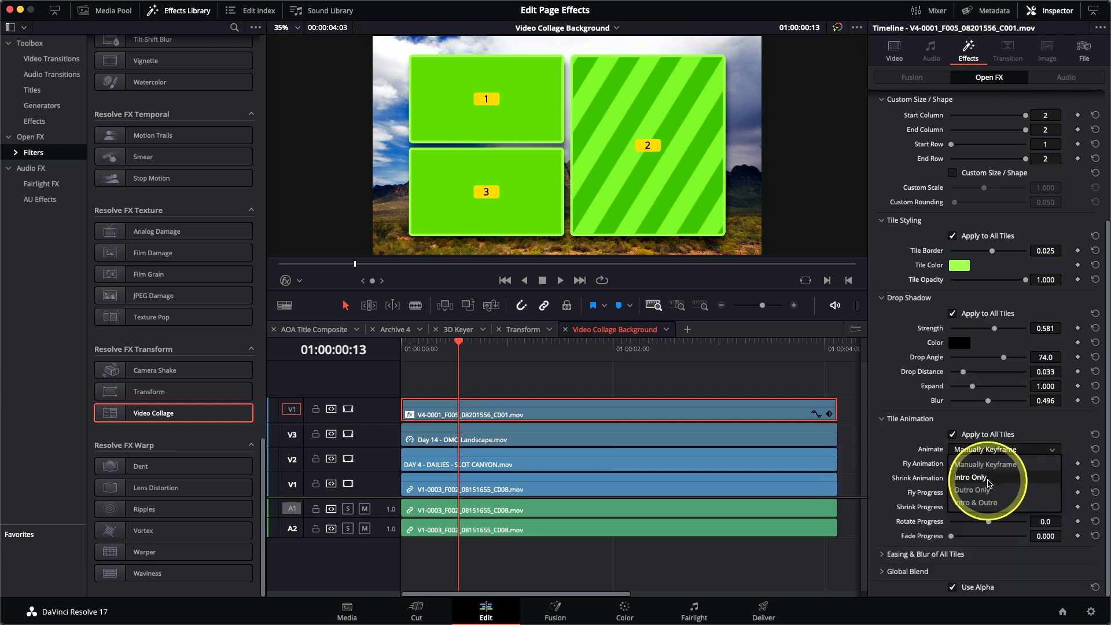
click(989, 478)
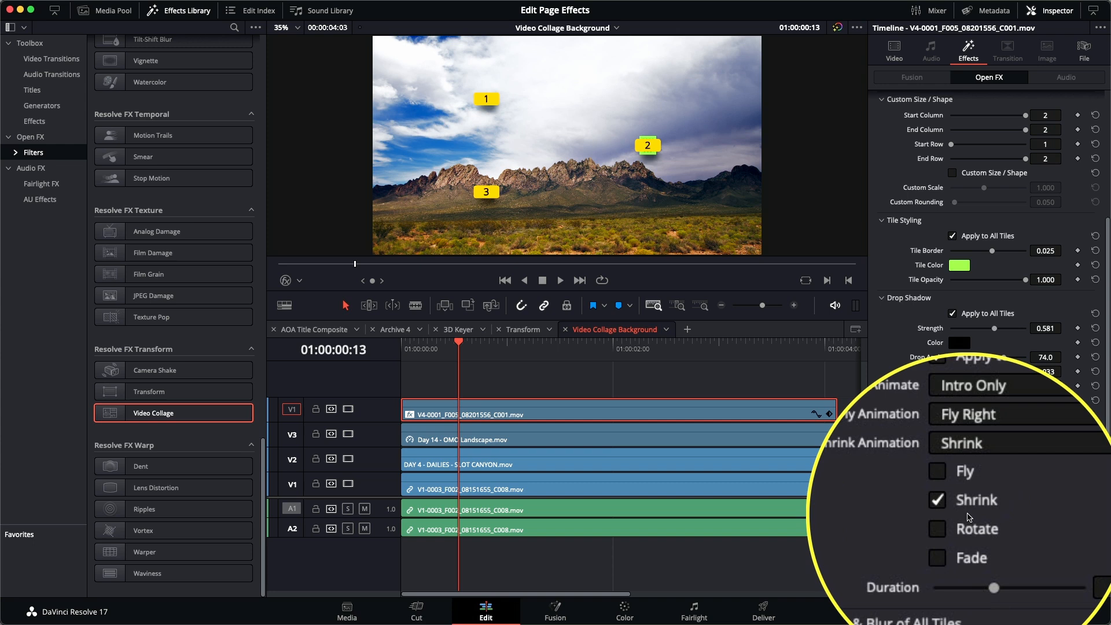
click(952, 507)
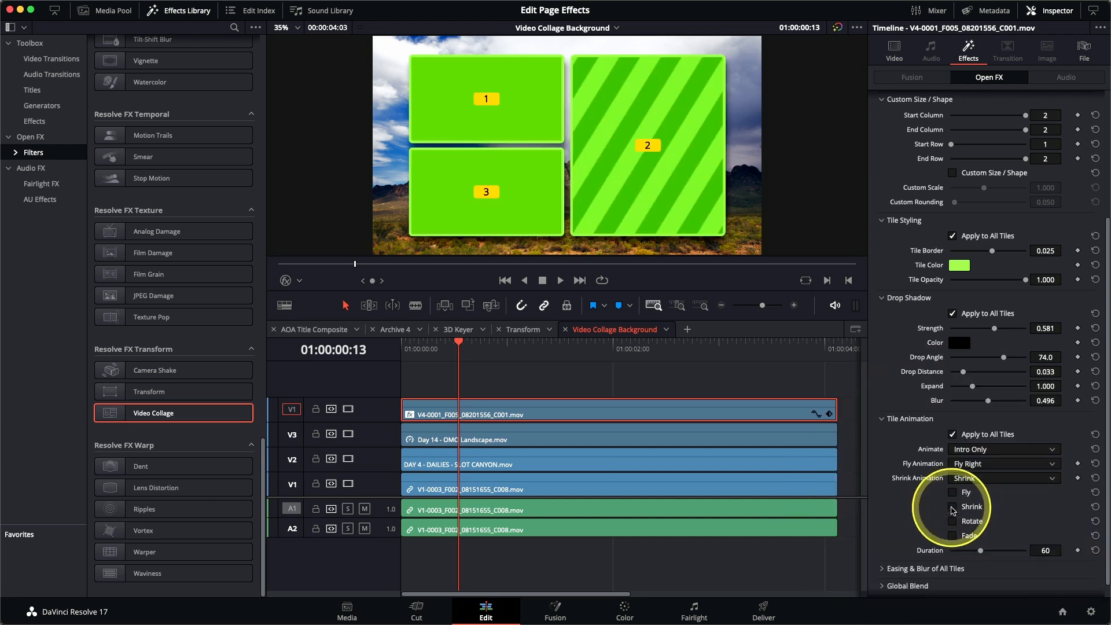
click(952, 536)
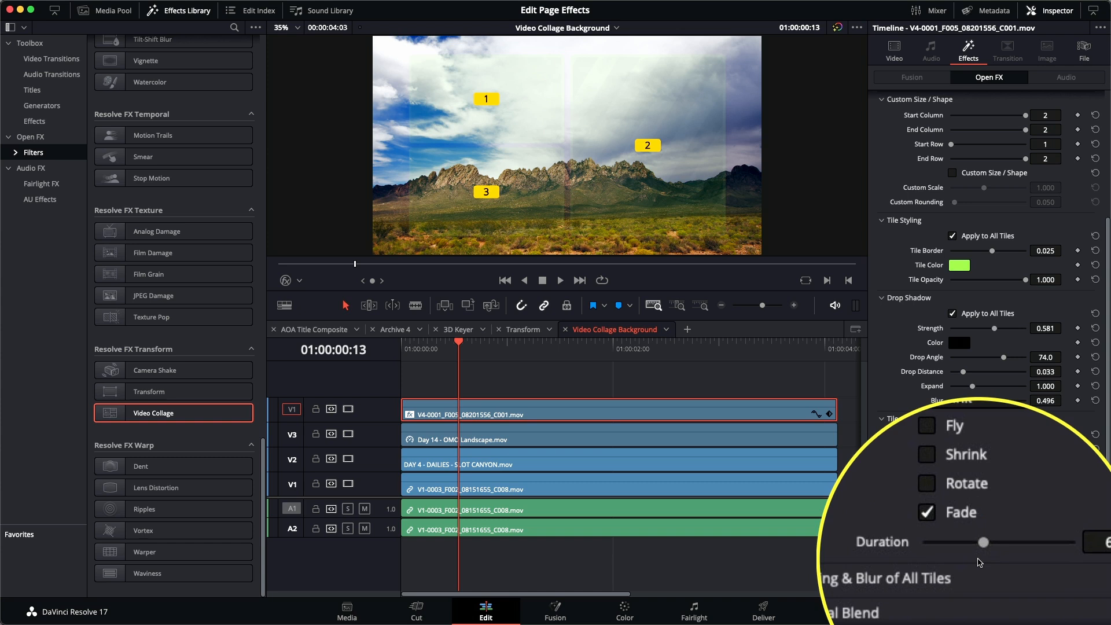
drag(981, 553, 962, 555)
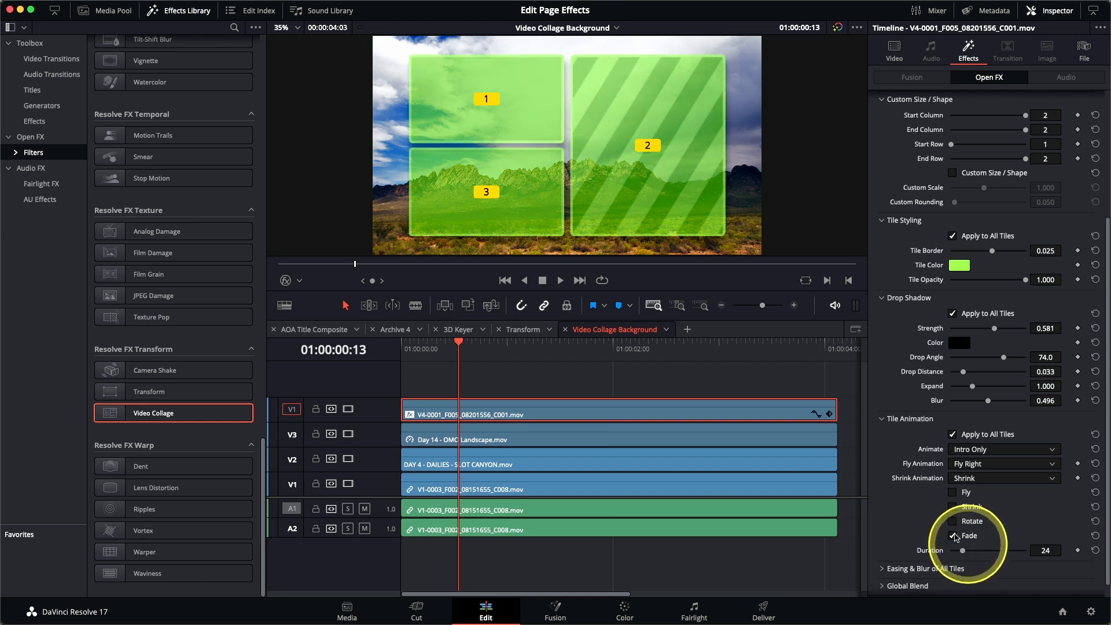
drag(459, 351, 398, 349)
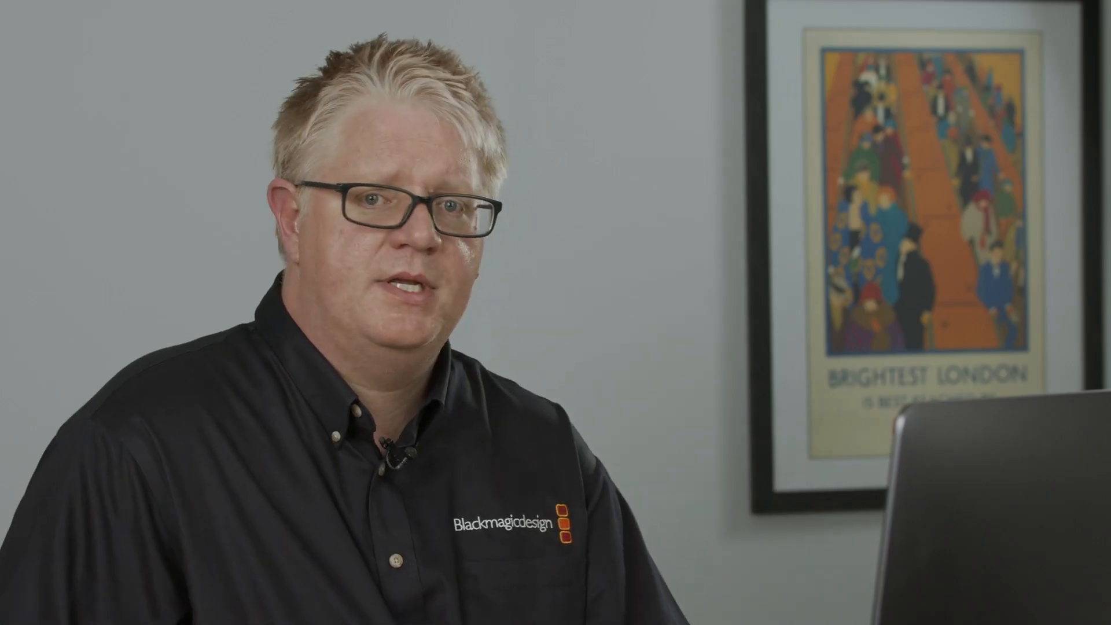
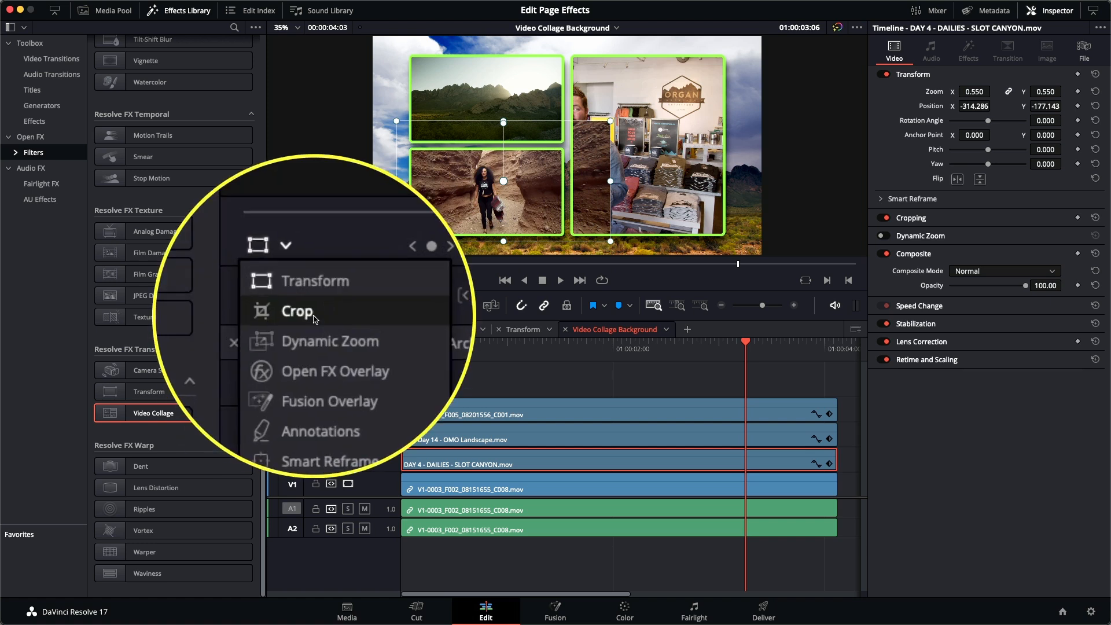
Crop the right, top and left edges of the DAY 4 - DAILIES - SLOT CANYON.mov clip close to the lower-left tile
click(314, 318)
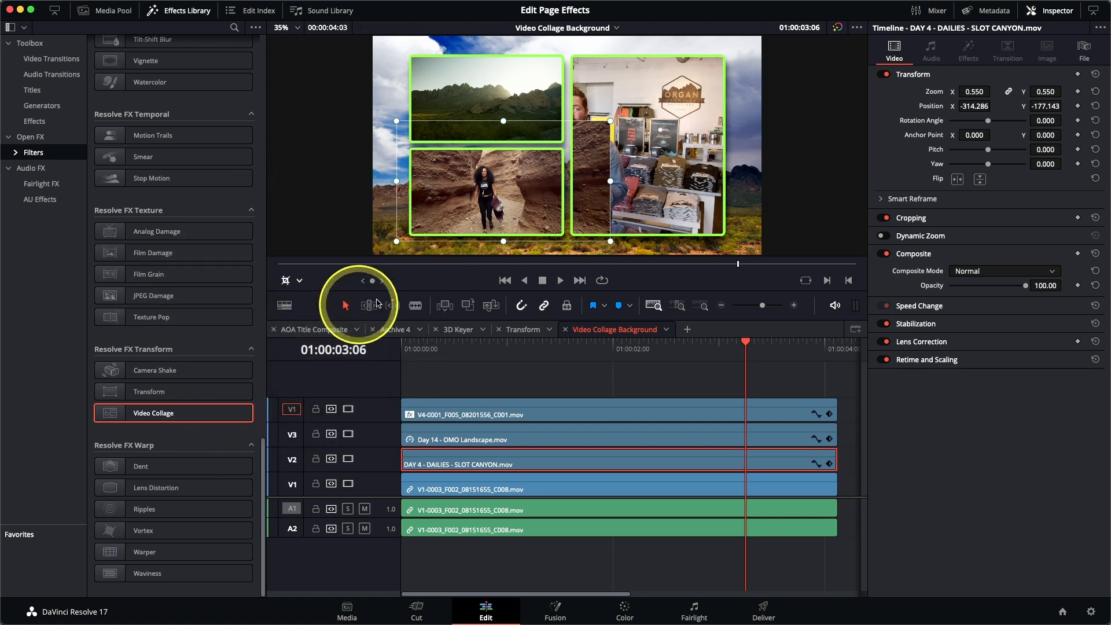
drag(610, 183, 569, 184)
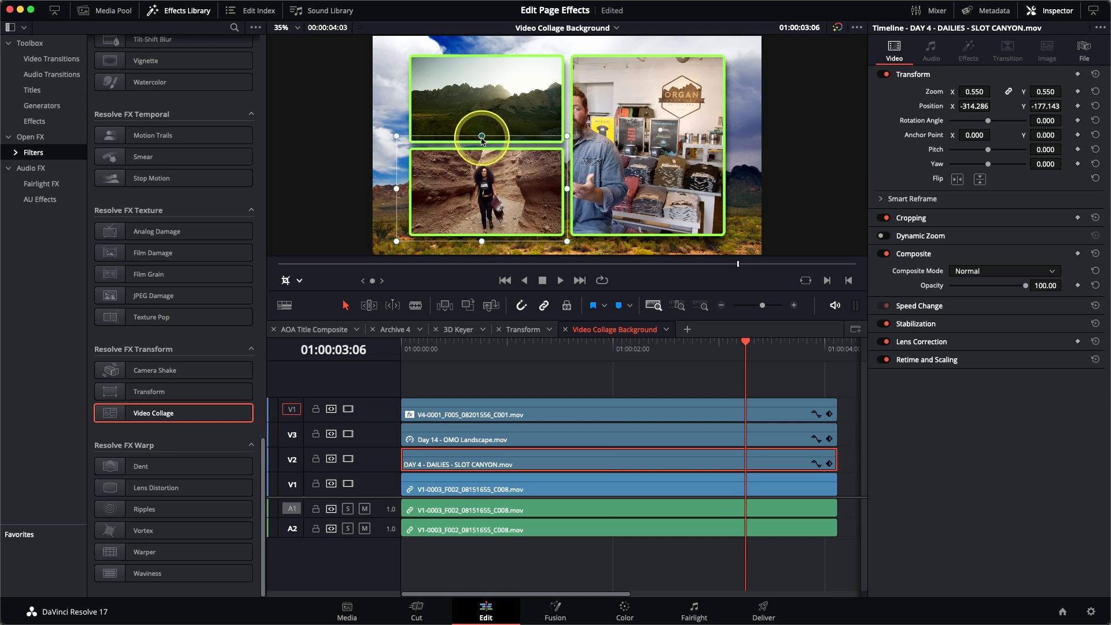
drag(397, 193, 398, 194)
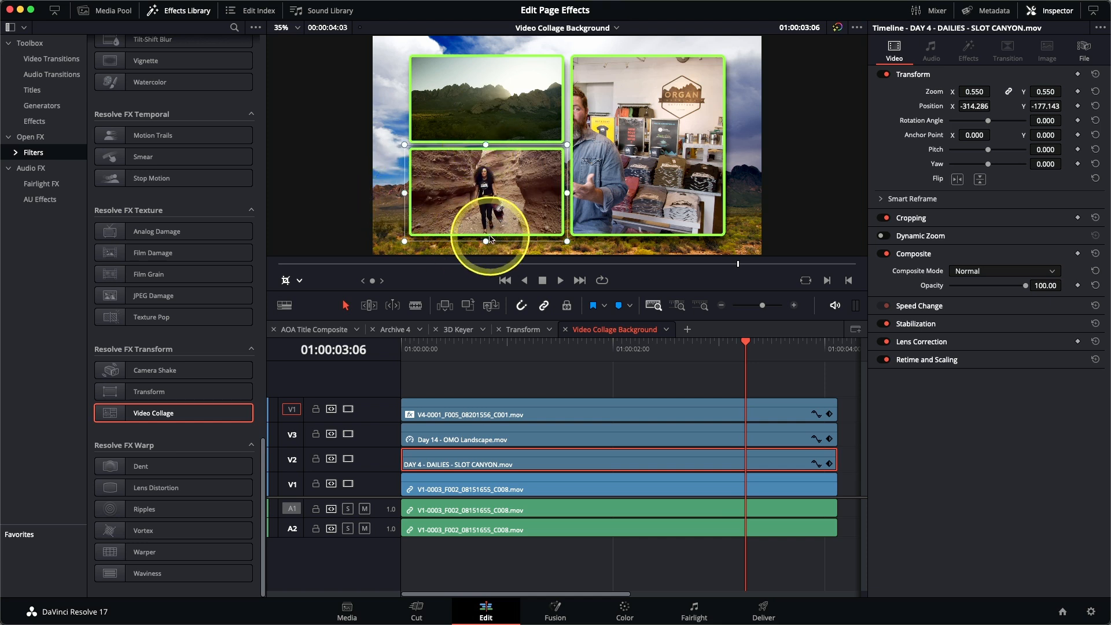
Scale the V1-0003_F002_08151655_C008.mov clip to 1.185, position it at X 374.286, Y 42.857 within the large tile, and play the collage
click(563, 486)
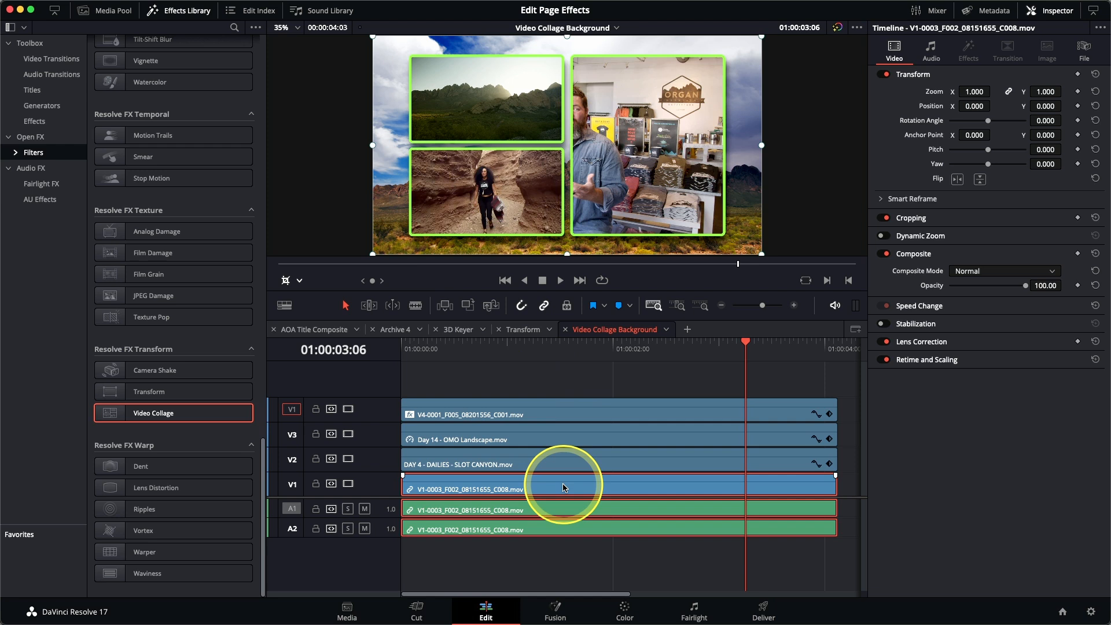
click(298, 280)
click(304, 299)
drag(642, 171, 725, 164)
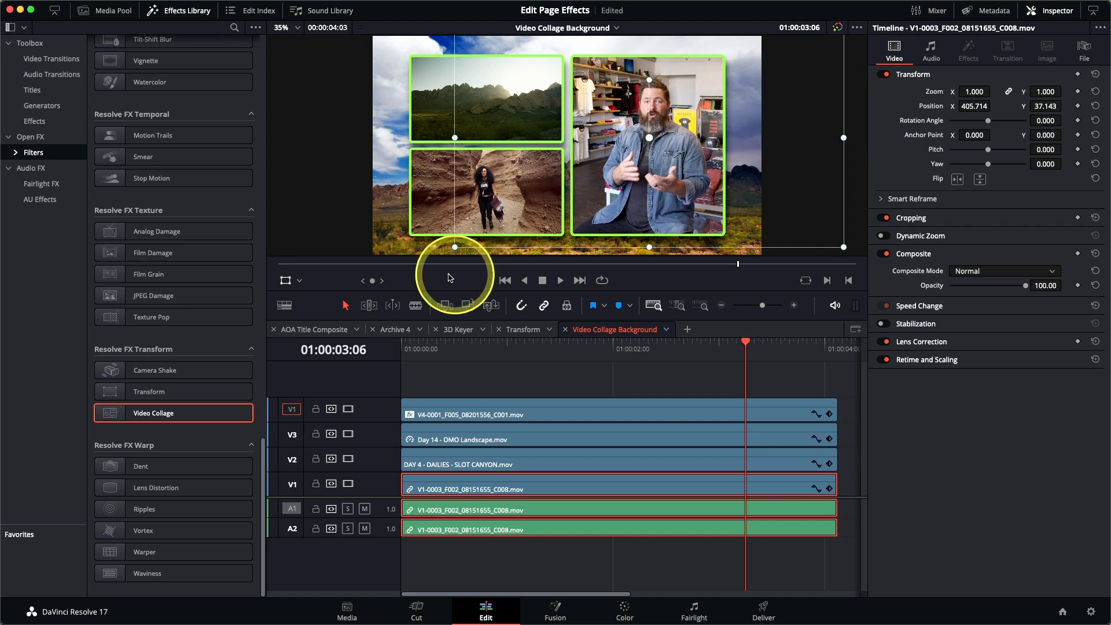
drag(455, 247, 420, 276)
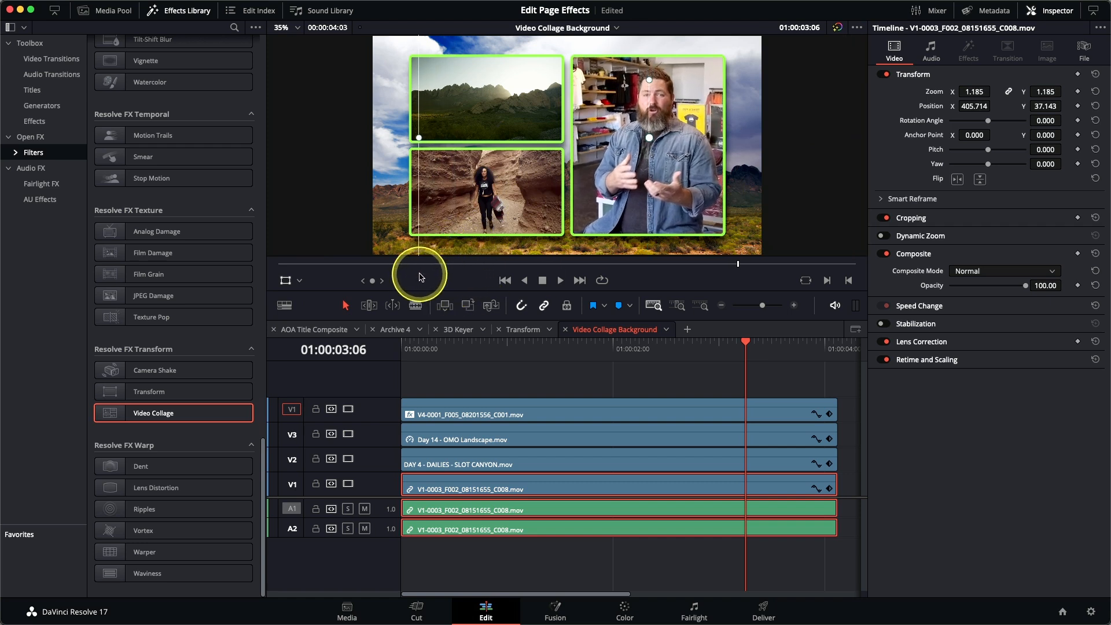
drag(663, 217, 657, 216)
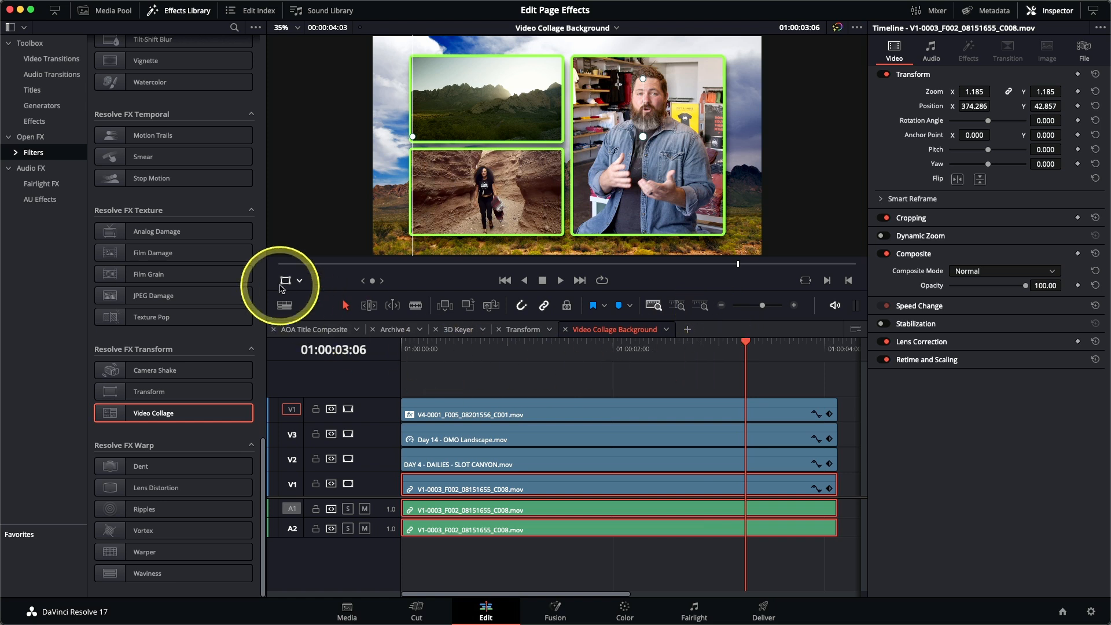
drag(428, 354, 389, 362)
key(space)
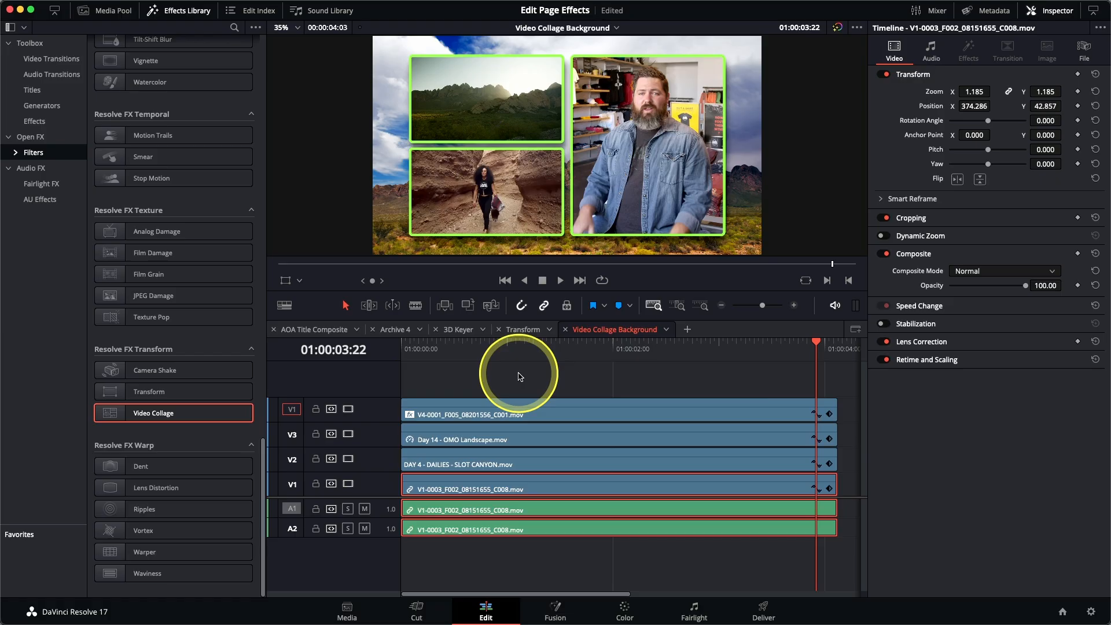
Open the Video Collage Tiles timeline and scrub back through it to the start
click(583, 29)
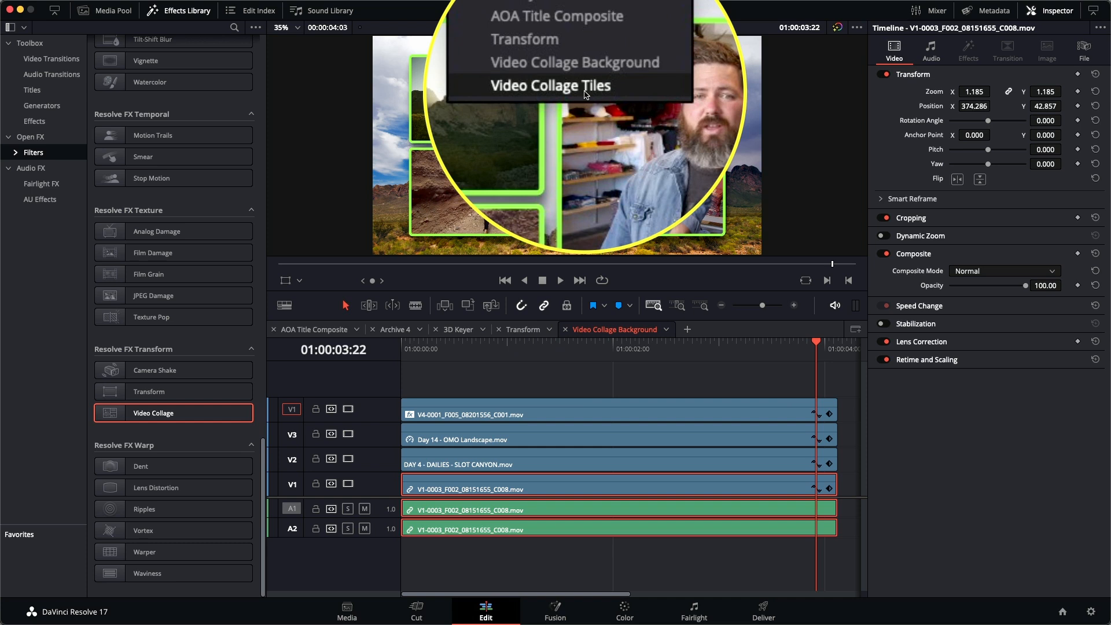
click(584, 94)
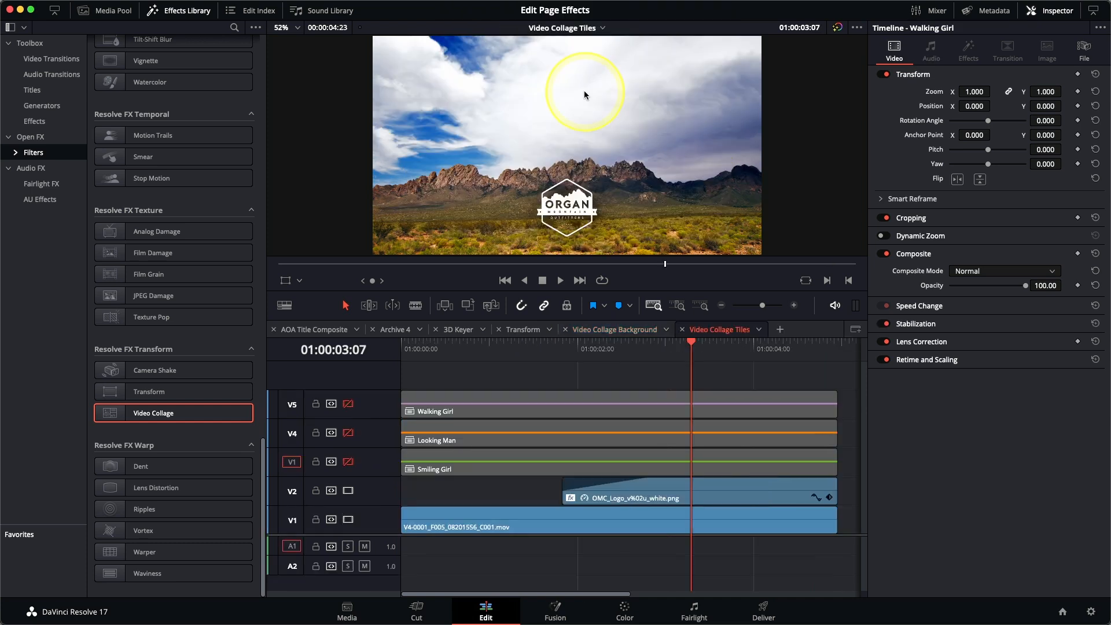
click(614, 354)
drag(614, 357, 463, 360)
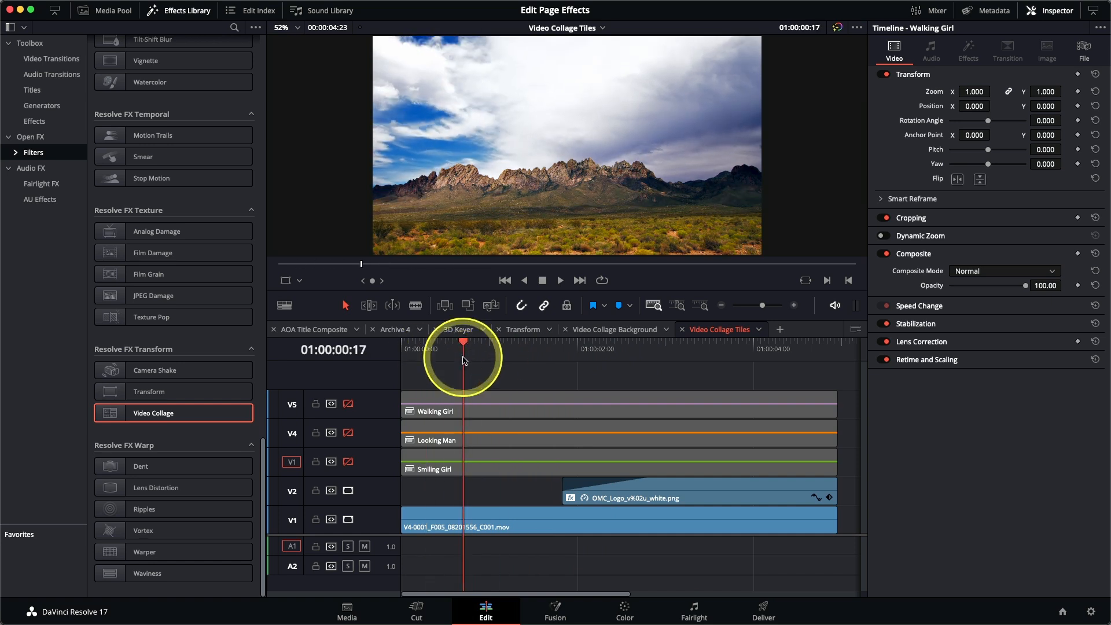
drag(461, 358, 403, 366)
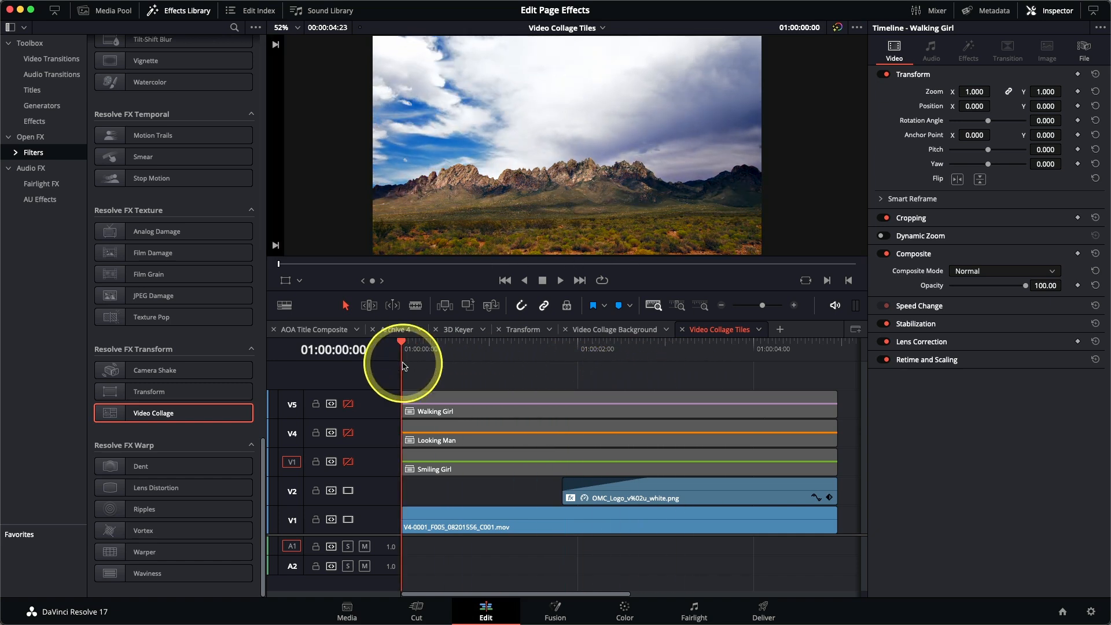
Enable the Smiling Girl, Looking Man and Walking Girl tracks in turn to preview them, leaving only Smiling Girl enabled of the three
click(347, 462)
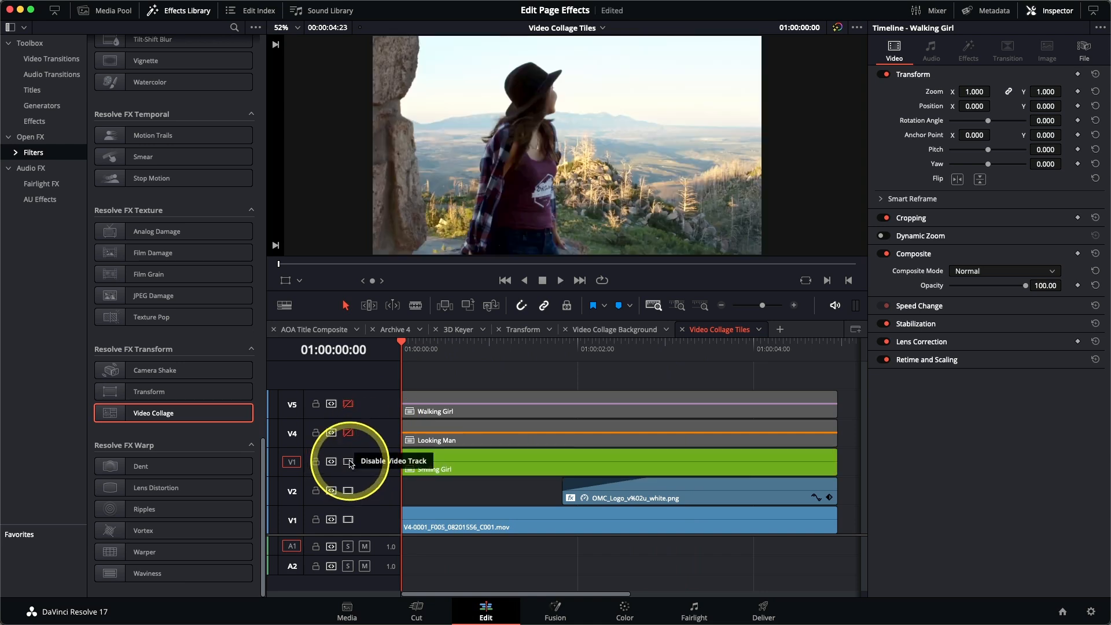
mouse_move(413, 346)
mouse_down()
mouse_move(644, 353)
mouse_move(401, 353)
mouse_up()
click(348, 433)
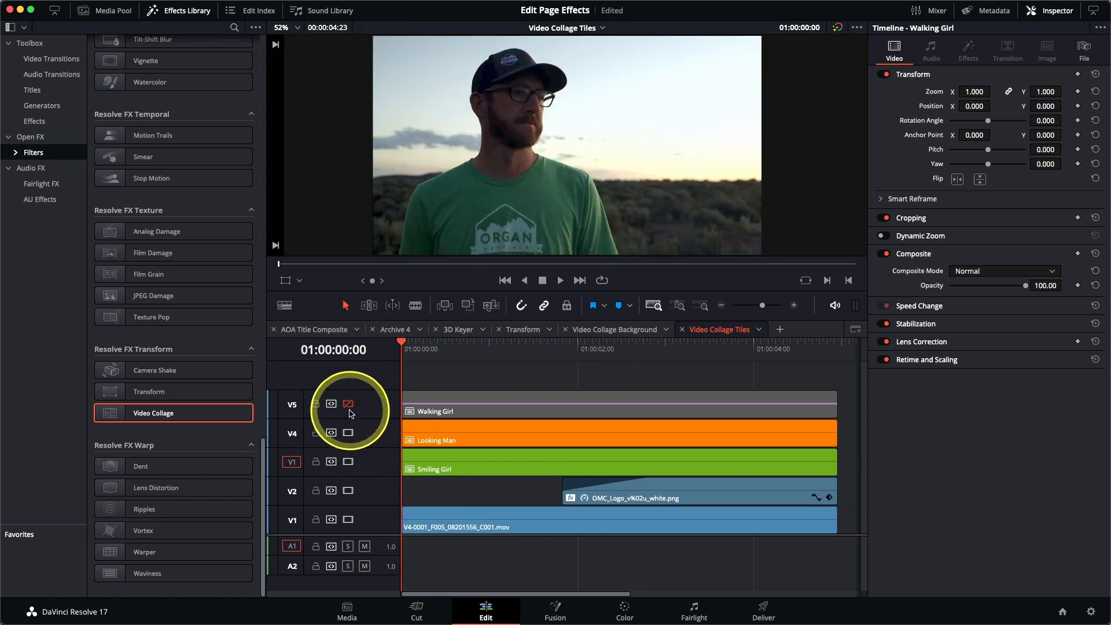
click(348, 404)
mouse_move(413, 351)
mouse_down()
mouse_move(580, 359)
mouse_move(405, 354)
mouse_up()
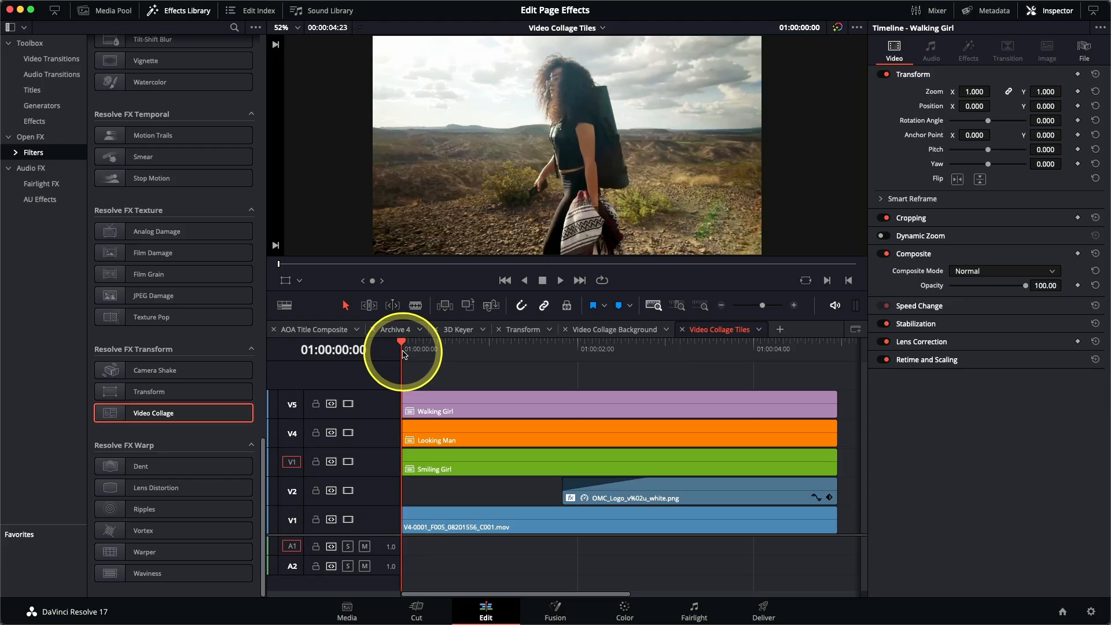
click(348, 403)
click(348, 433)
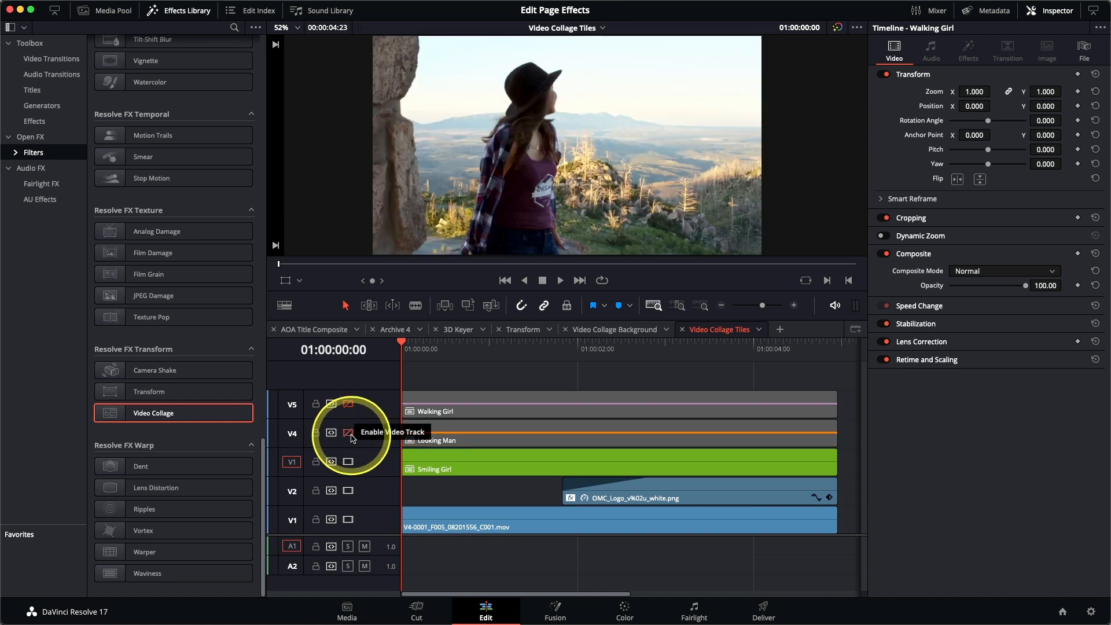
Apply the Video Collage effect to the Smiling Girl clip at 01:00:01:14 and set its workflow to Create Tile
drag(421, 349, 540, 356)
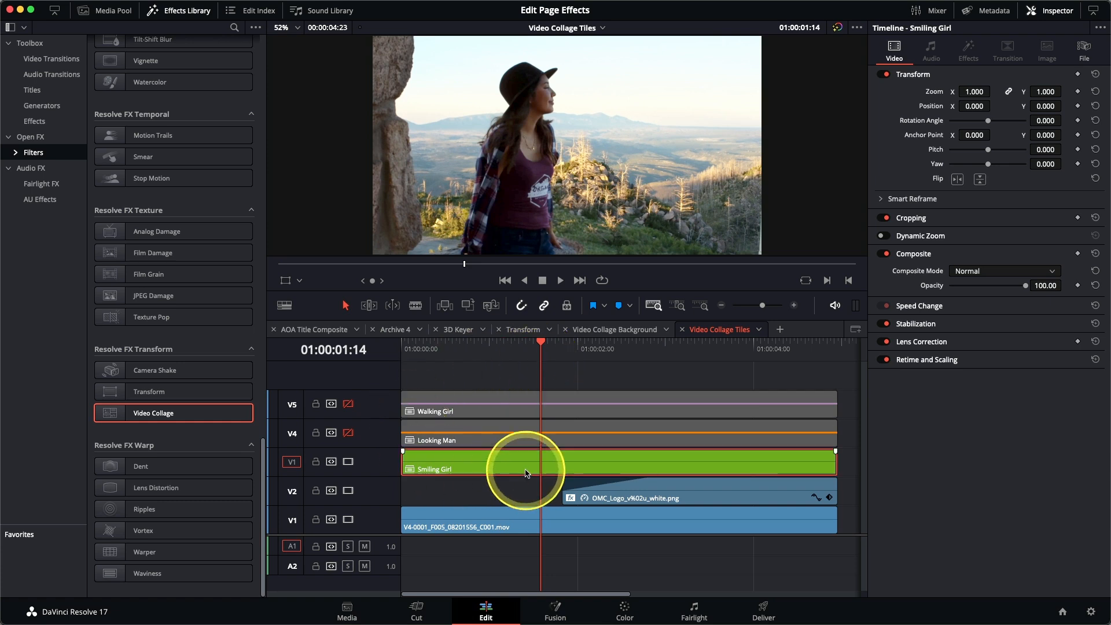
double_click(177, 412)
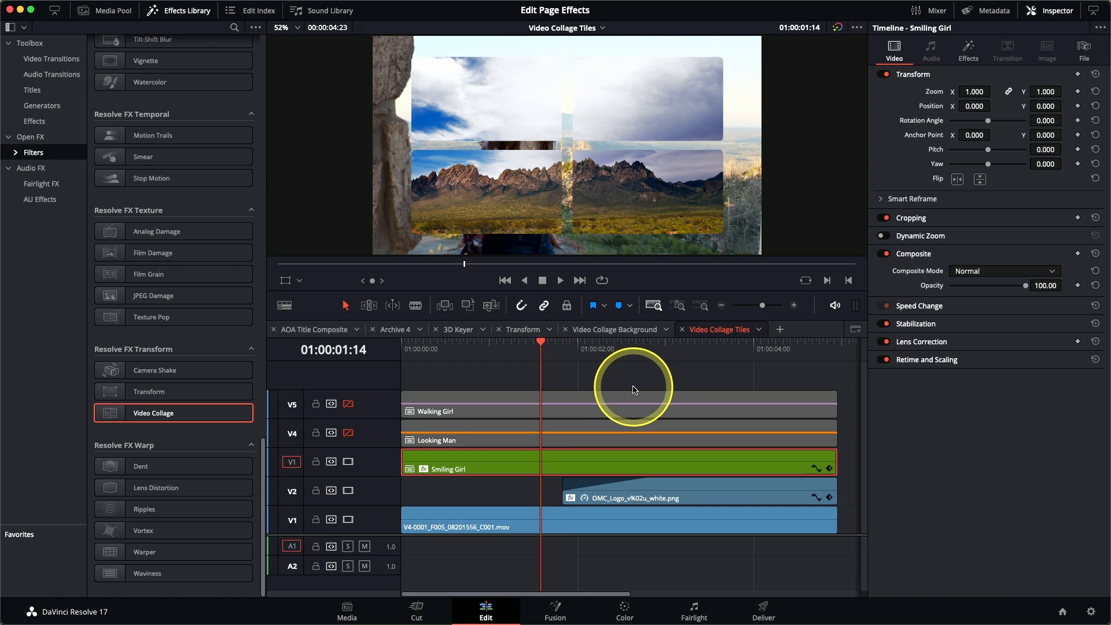
click(968, 60)
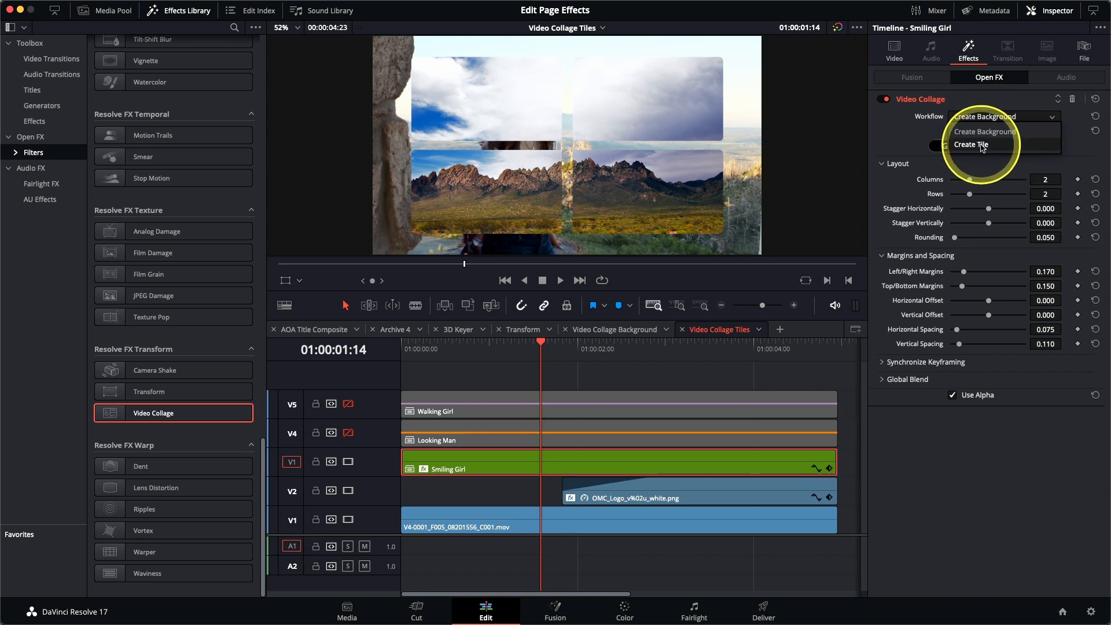
click(981, 145)
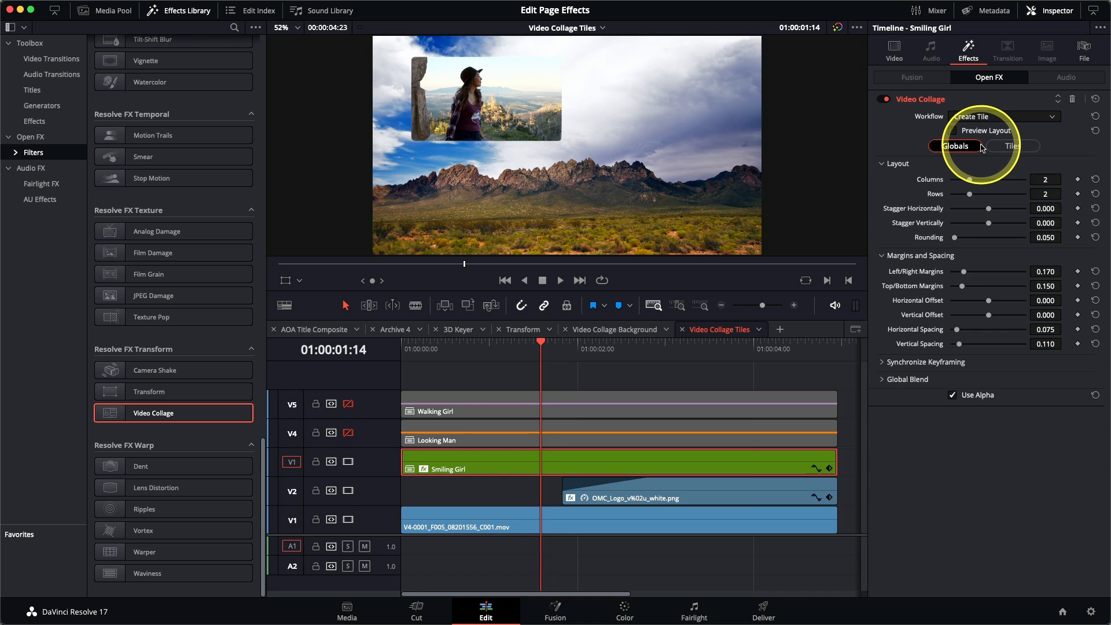
Preview the layout and set it to 3 columns, 1 row, rounding 1.000 and a vertical offset of 0.198
click(953, 131)
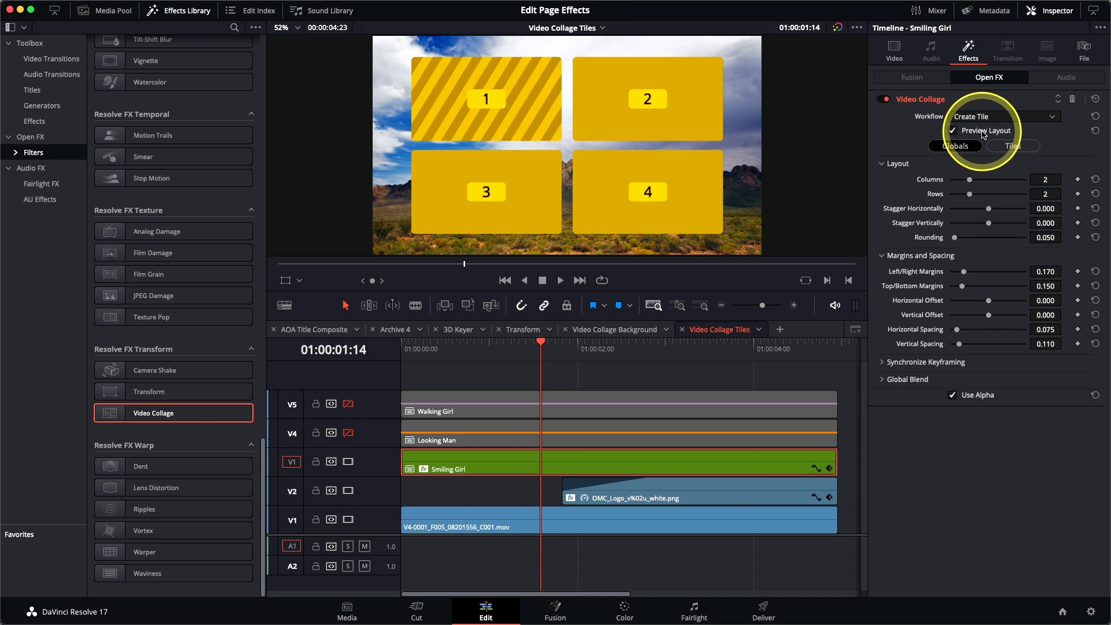
drag(970, 183, 981, 184)
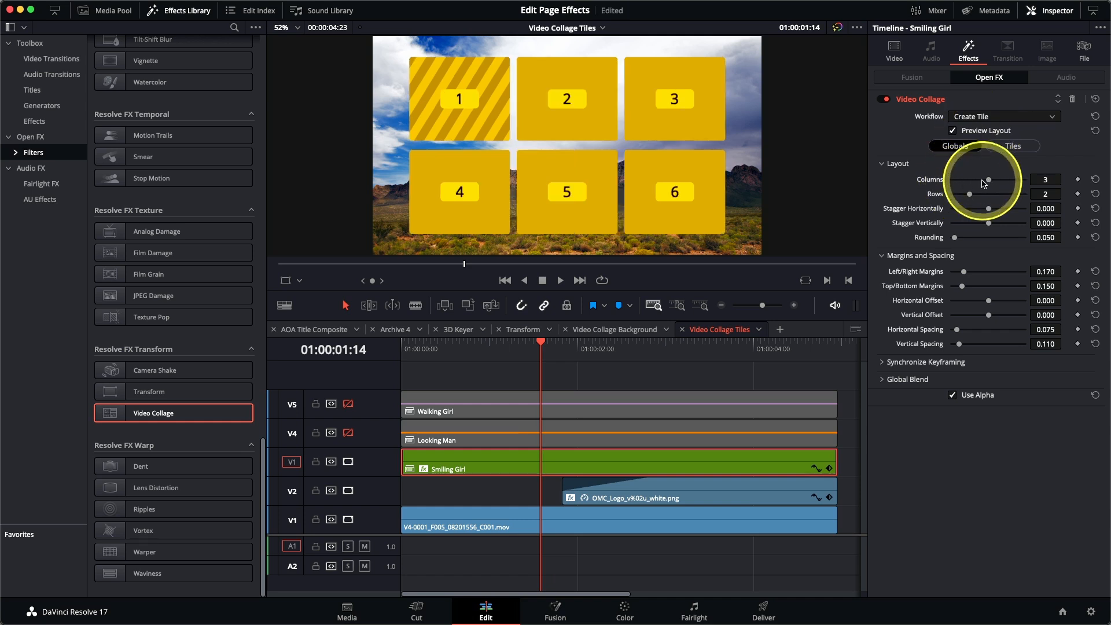
drag(970, 193, 952, 197)
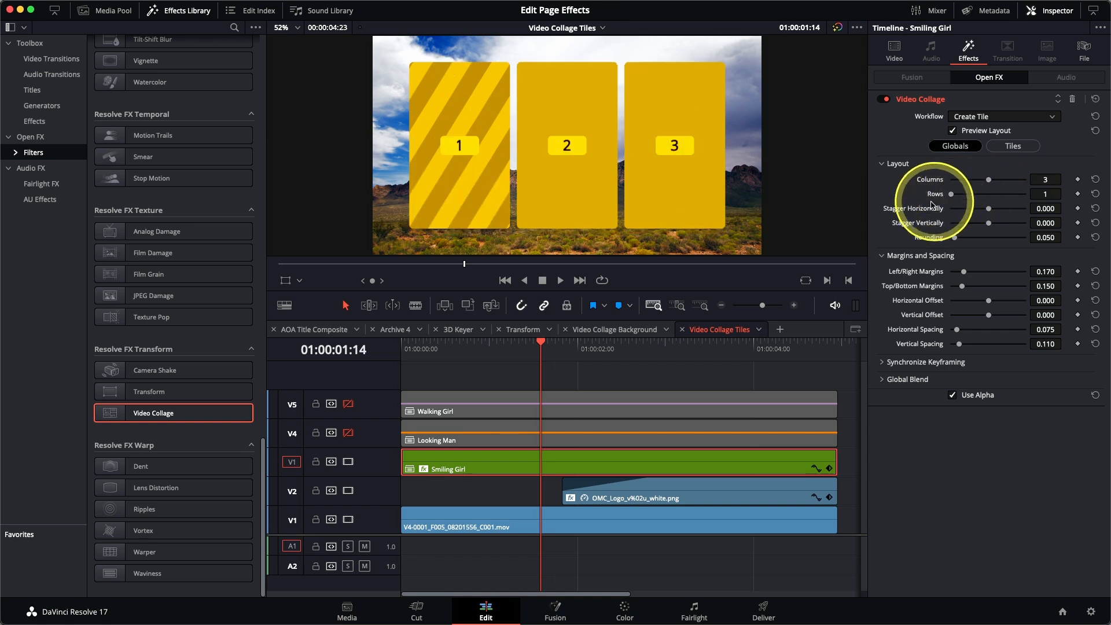
drag(954, 240, 1027, 238)
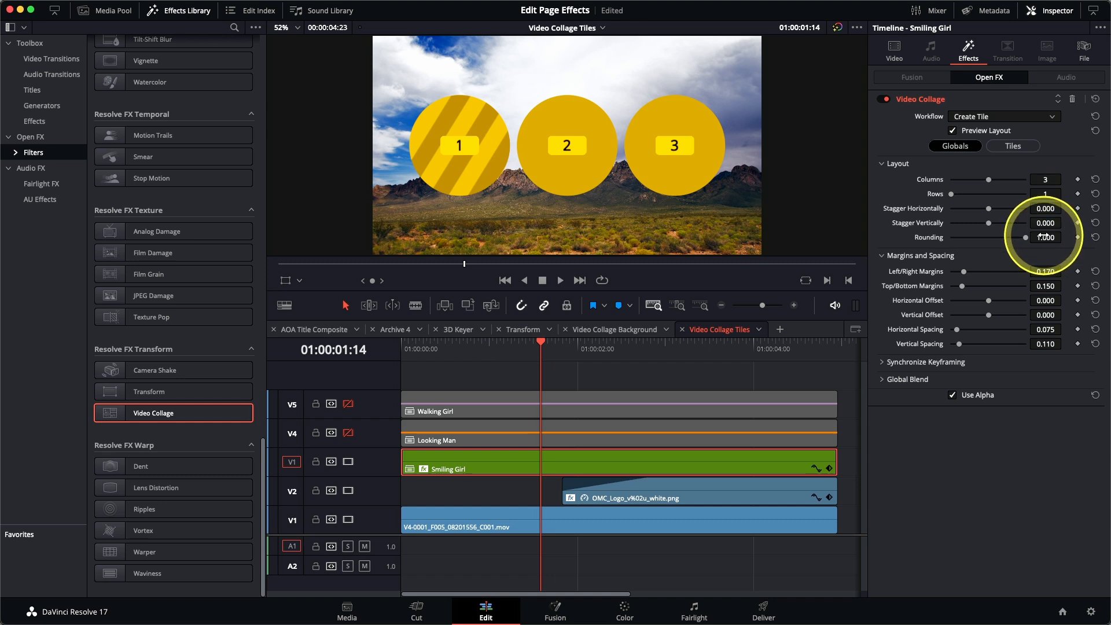
drag(990, 318, 1002, 318)
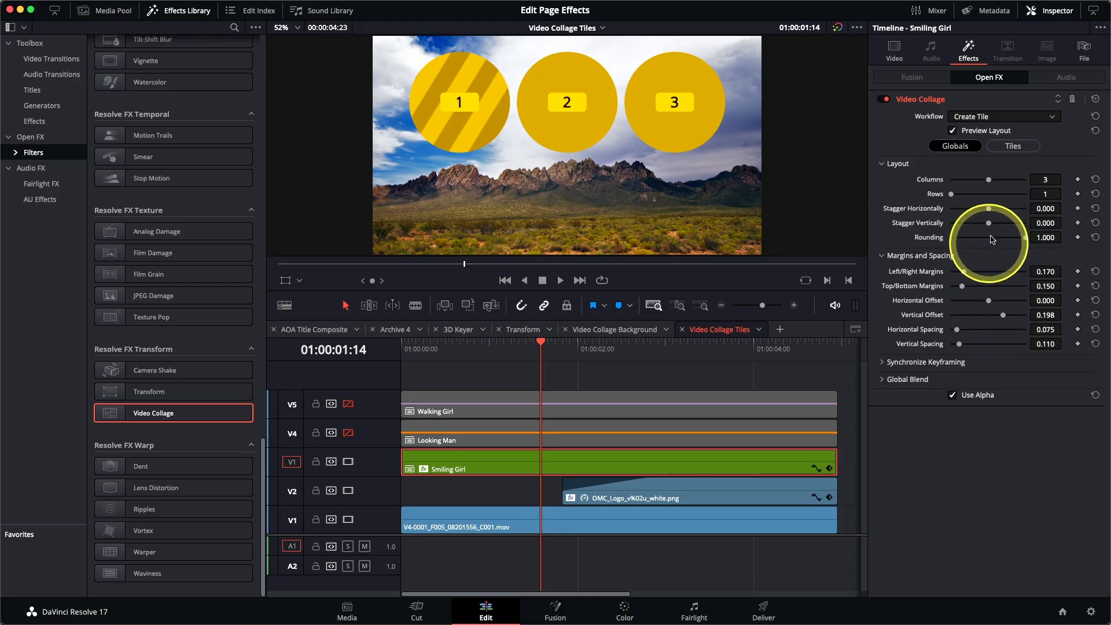
Style all tiles with a 0.010 border and a near-white grayscale tile color of 90% brightness
click(1009, 148)
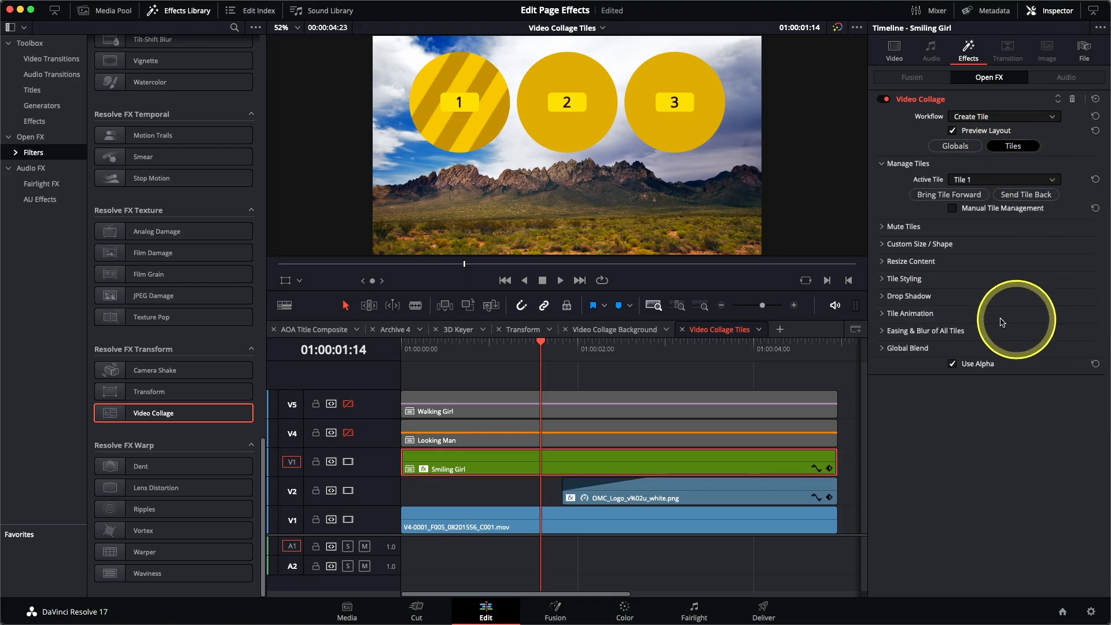
click(884, 283)
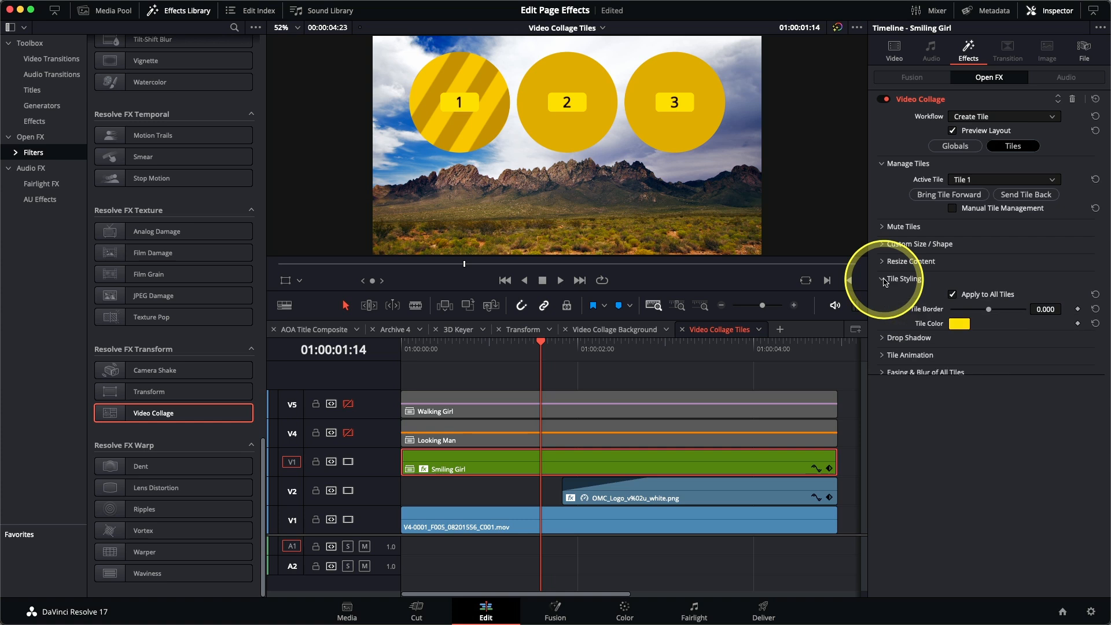
click(990, 313)
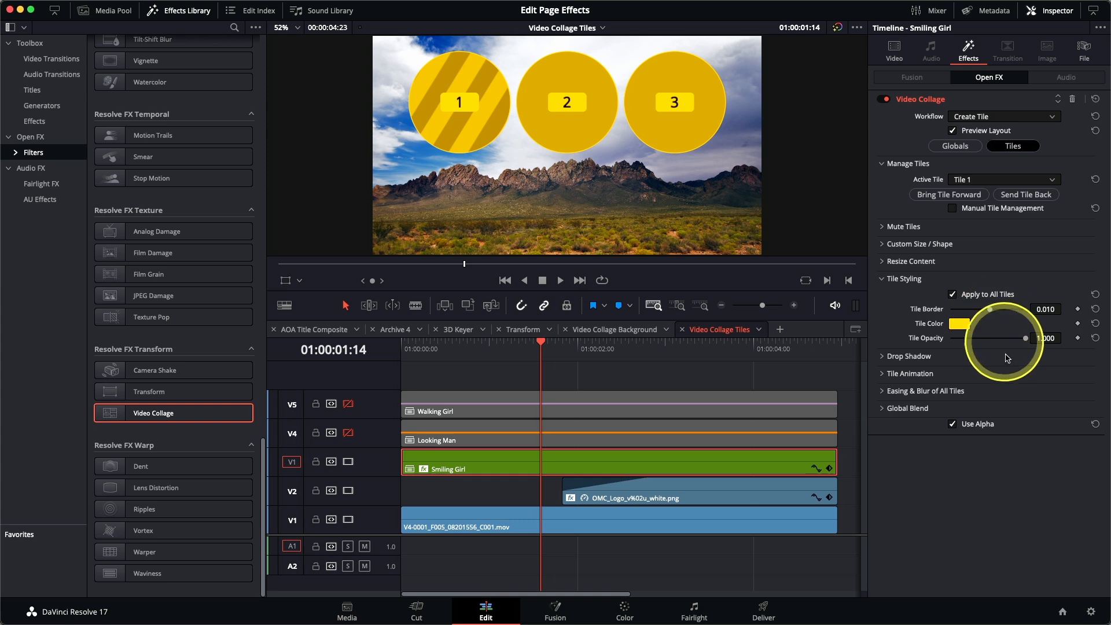
click(959, 323)
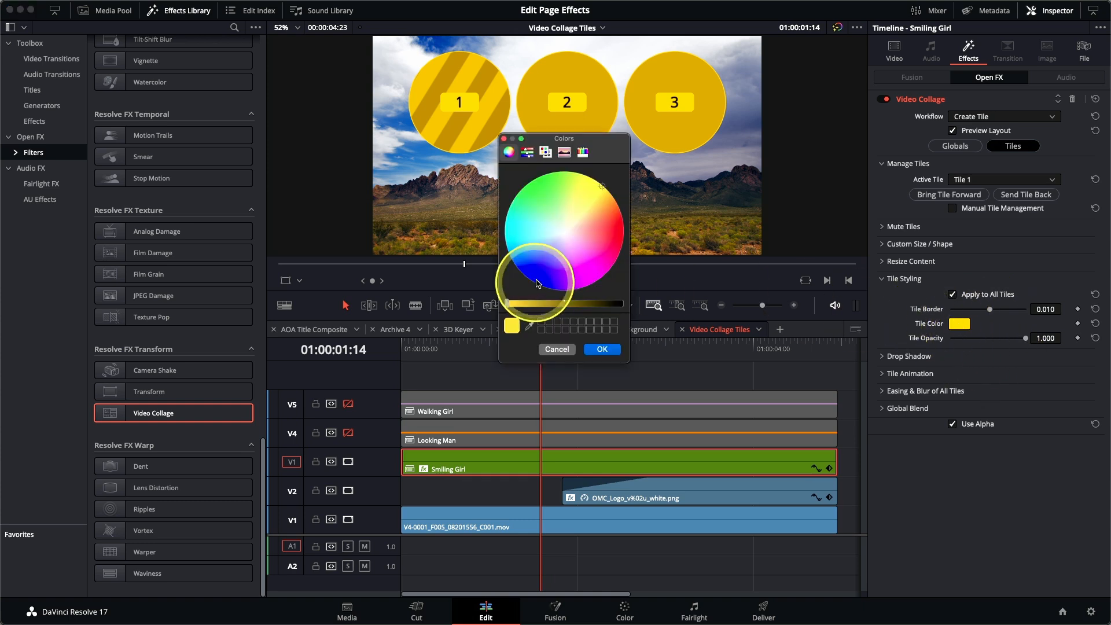
click(528, 151)
click(588, 203)
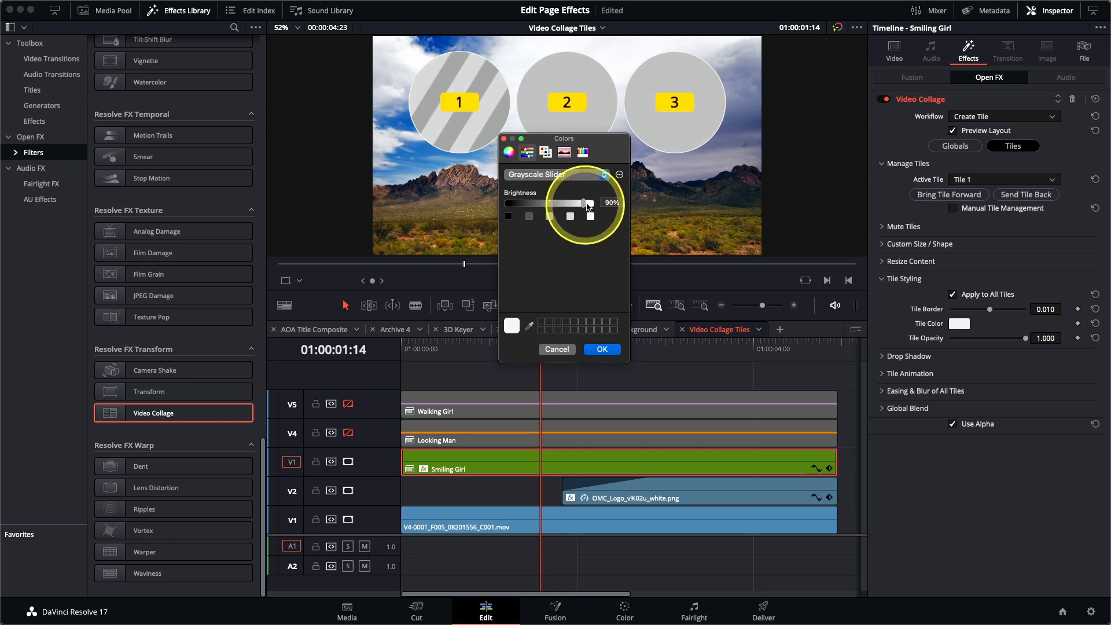
click(605, 349)
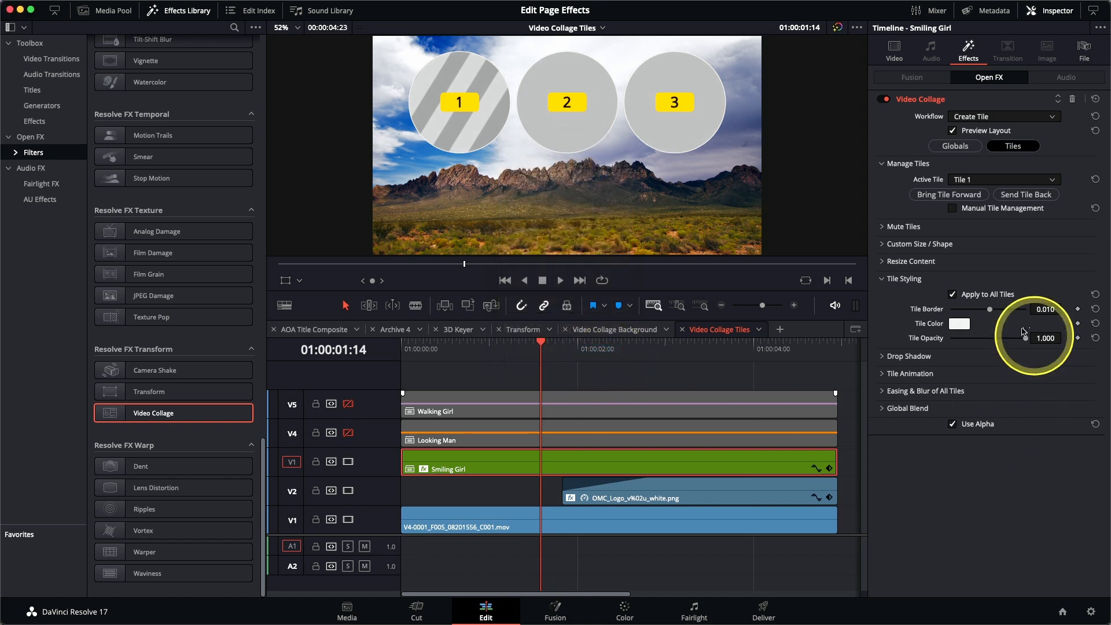
Add a drop shadow to all tiles with strength 0.581, drop angle 87.8, drop distance 0.042 and blur 0.628
click(881, 357)
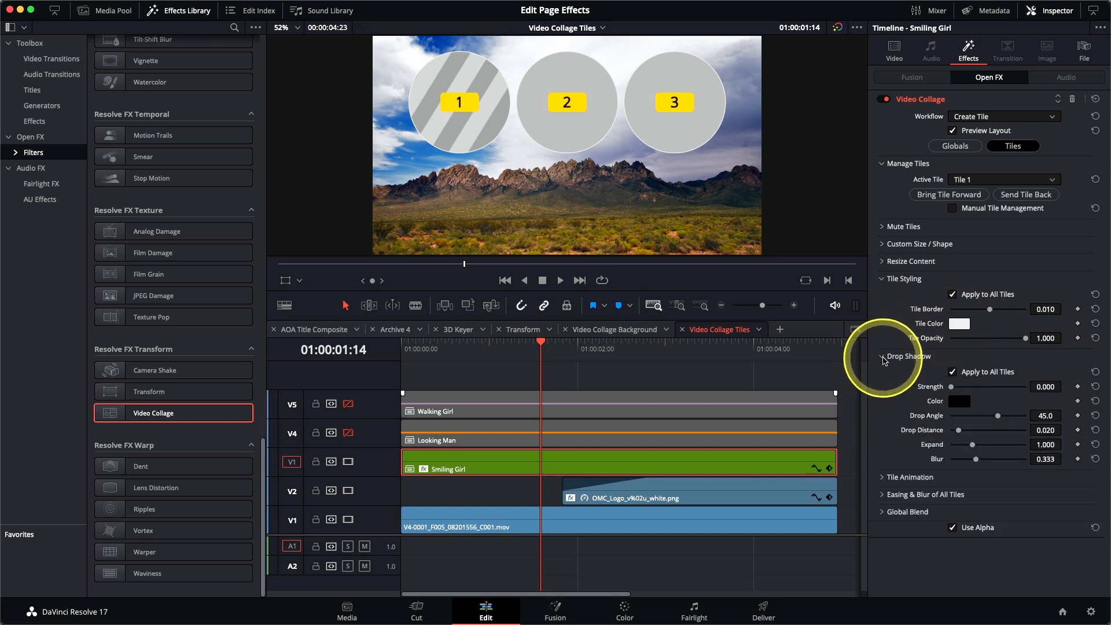
drag(950, 387, 973, 390)
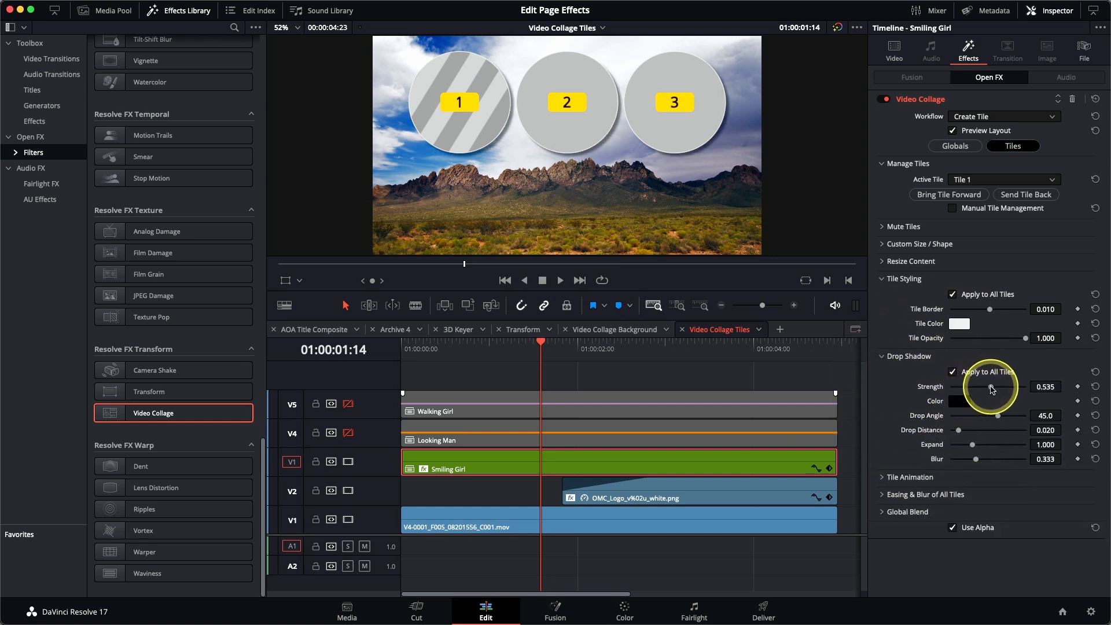
drag(996, 420, 1009, 420)
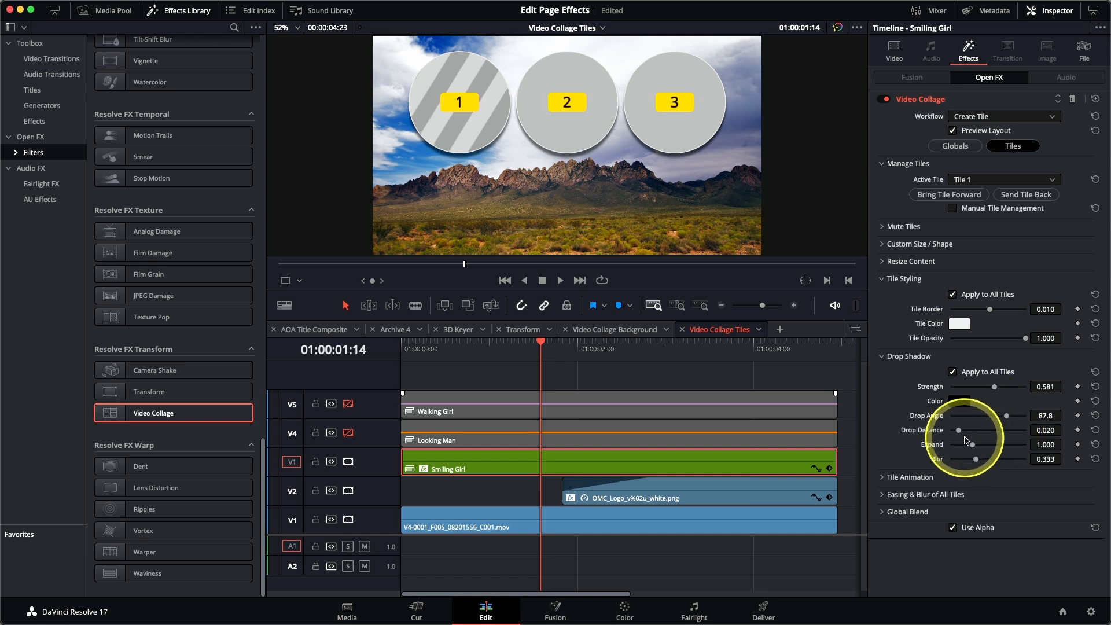
drag(957, 432, 977, 462)
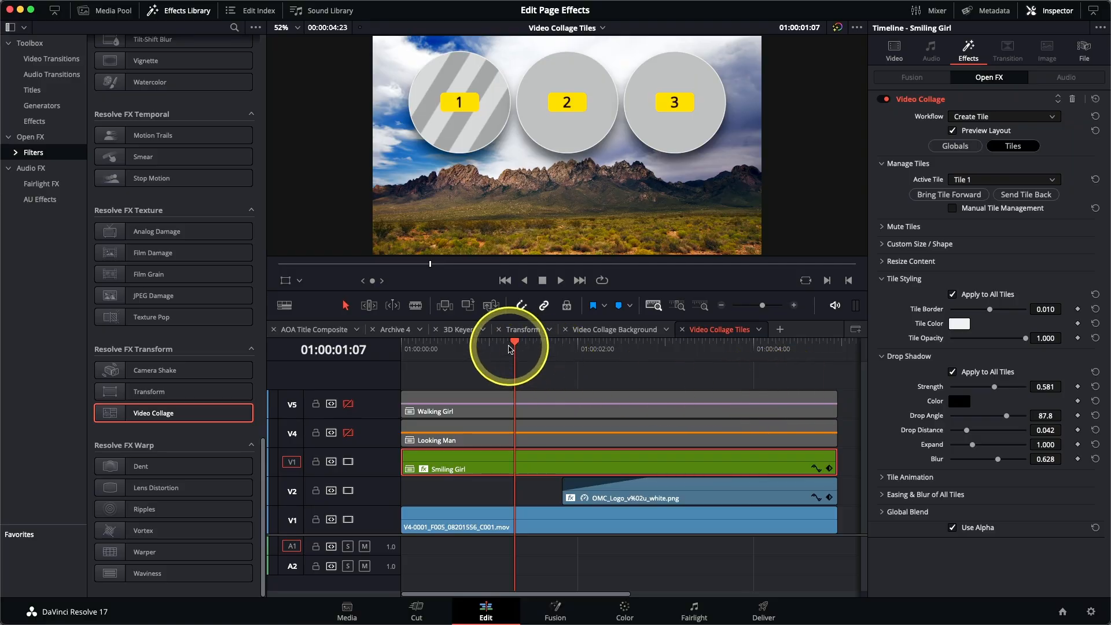
Animate all tiles with Fly Up, keyframing fly progress from 0.550 at the timeline start to 0.000 at 01:00:02:02, and play it back
drag(514, 347, 589, 362)
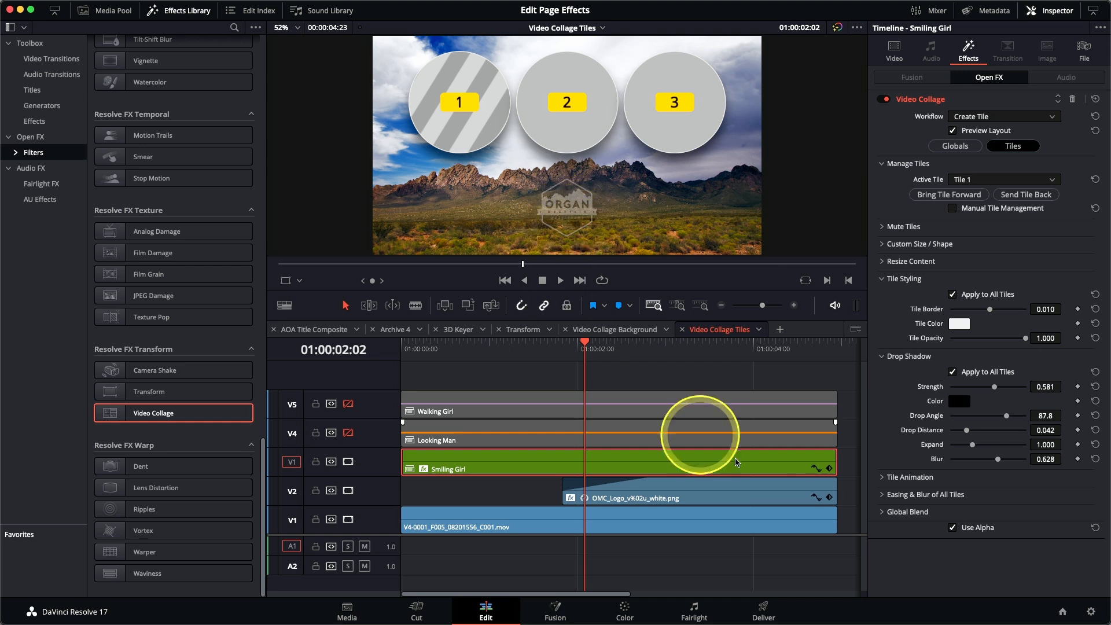
click(881, 478)
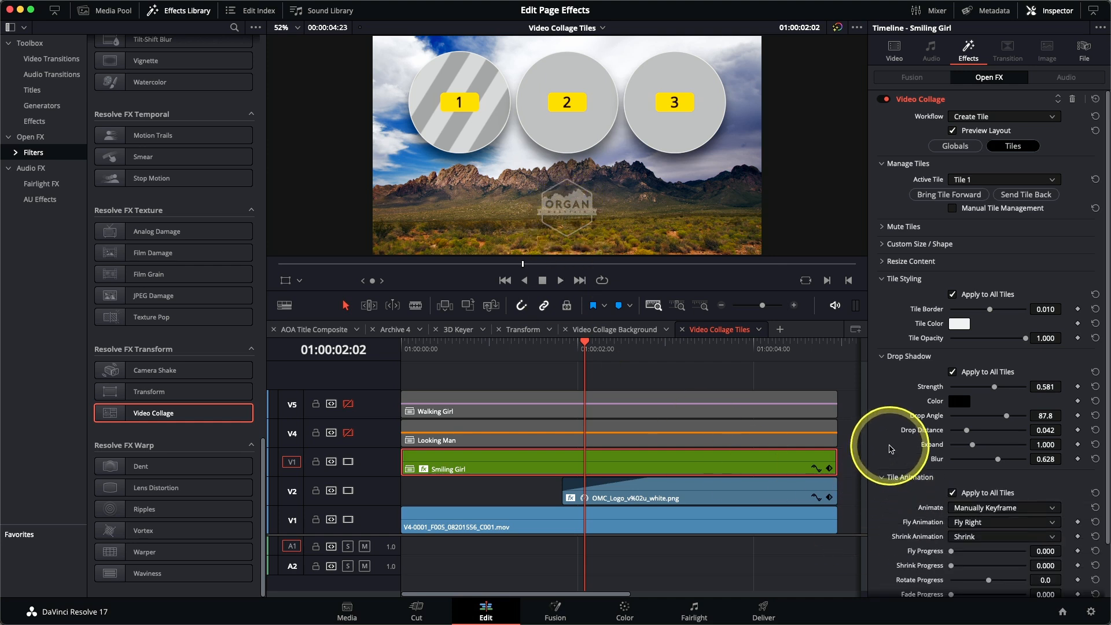
scroll(891, 447, down, 2)
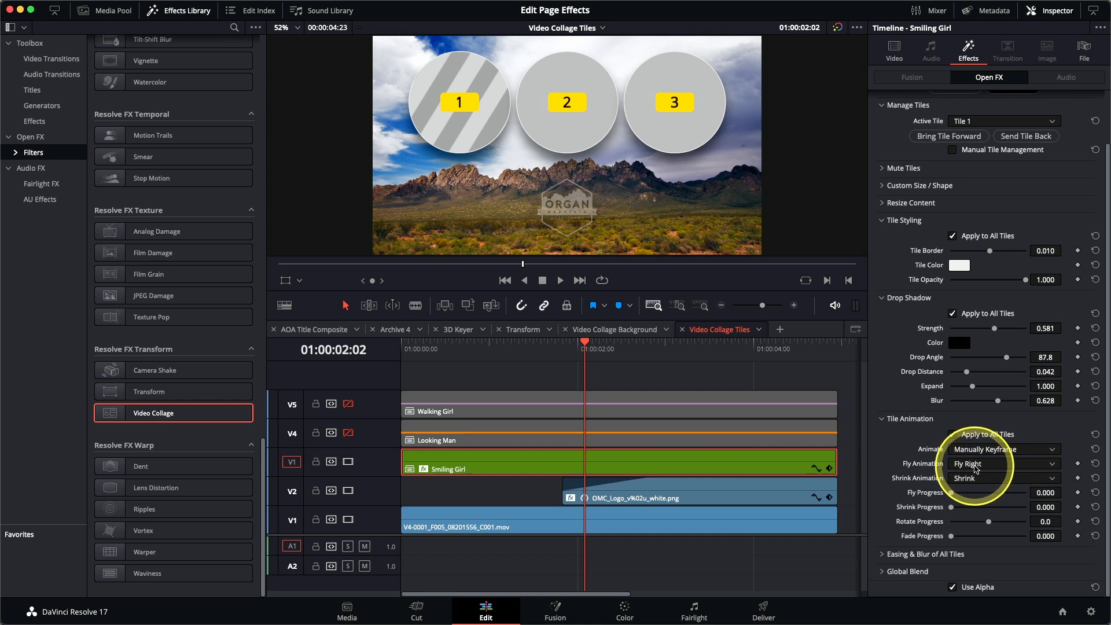
click(975, 468)
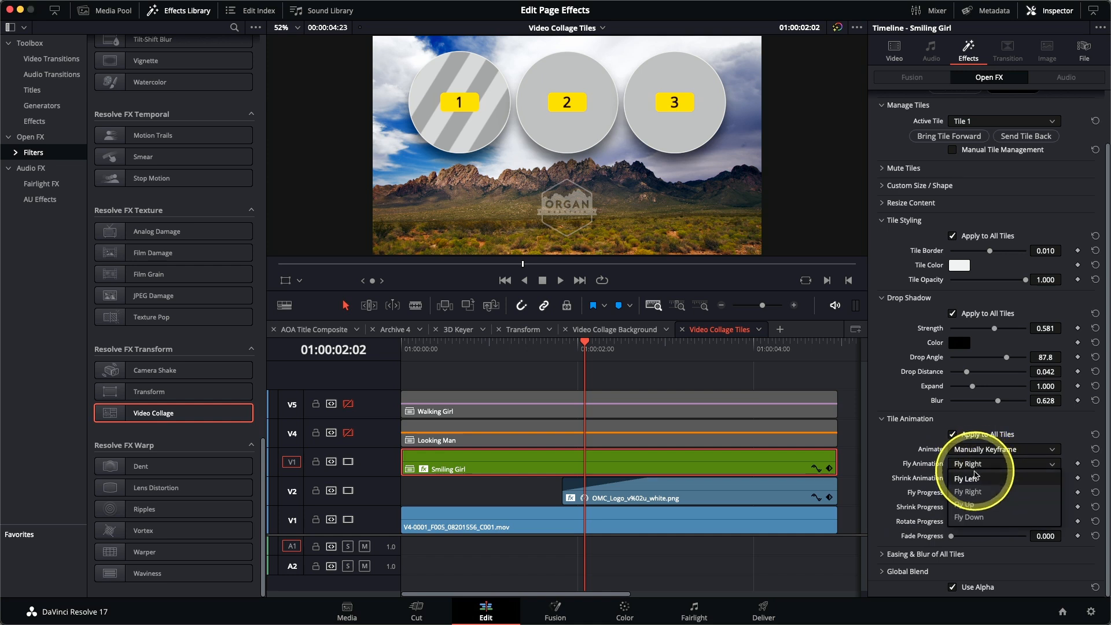
click(975, 505)
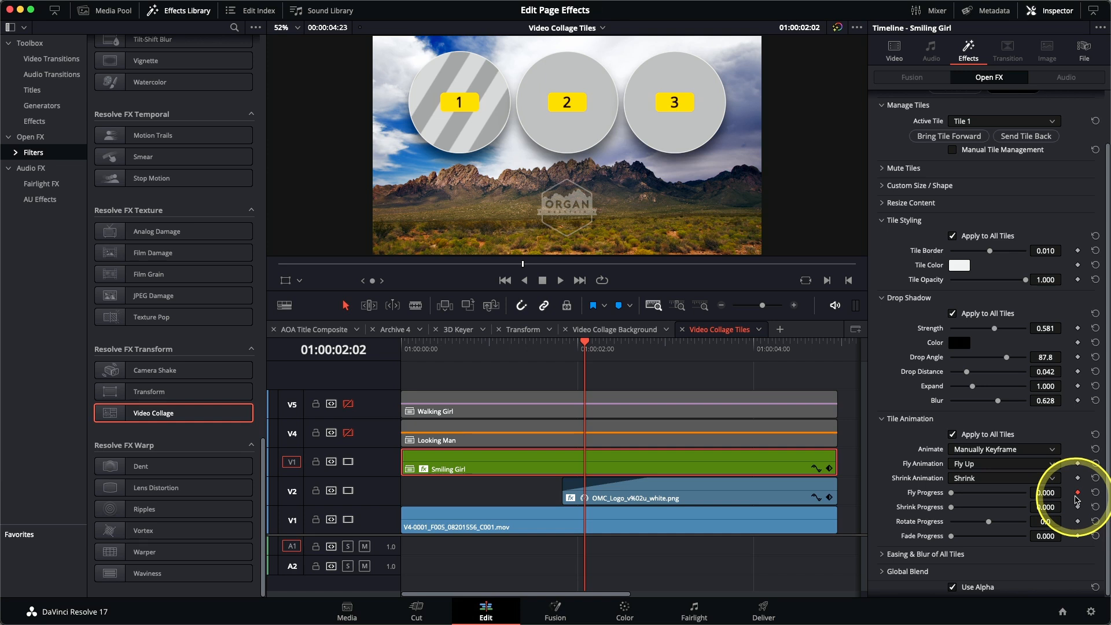
key(Home)
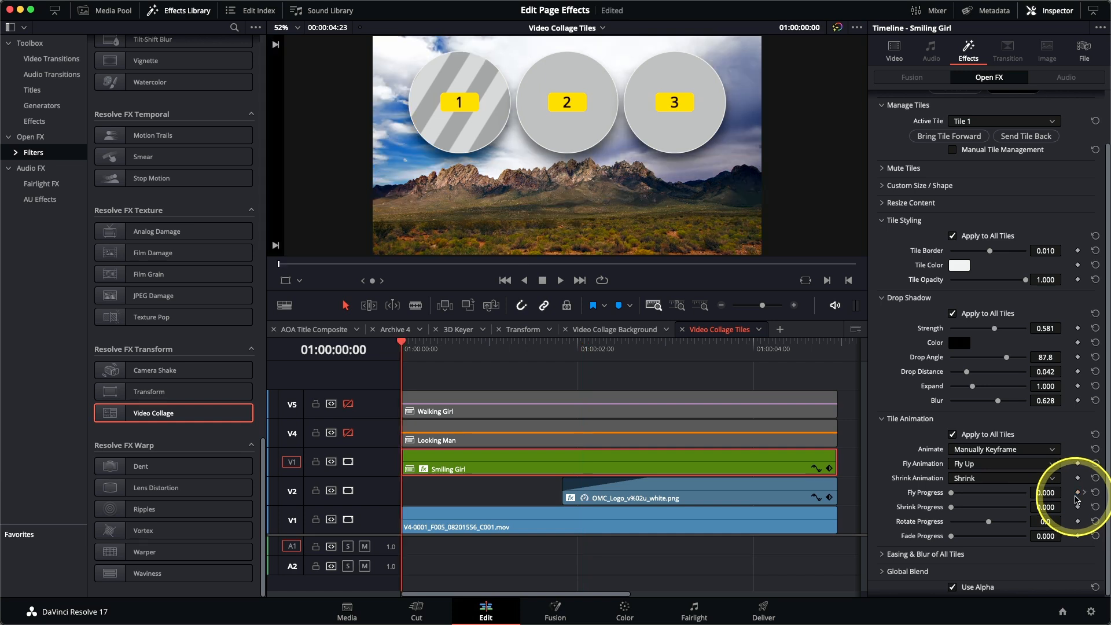
drag(952, 493, 992, 495)
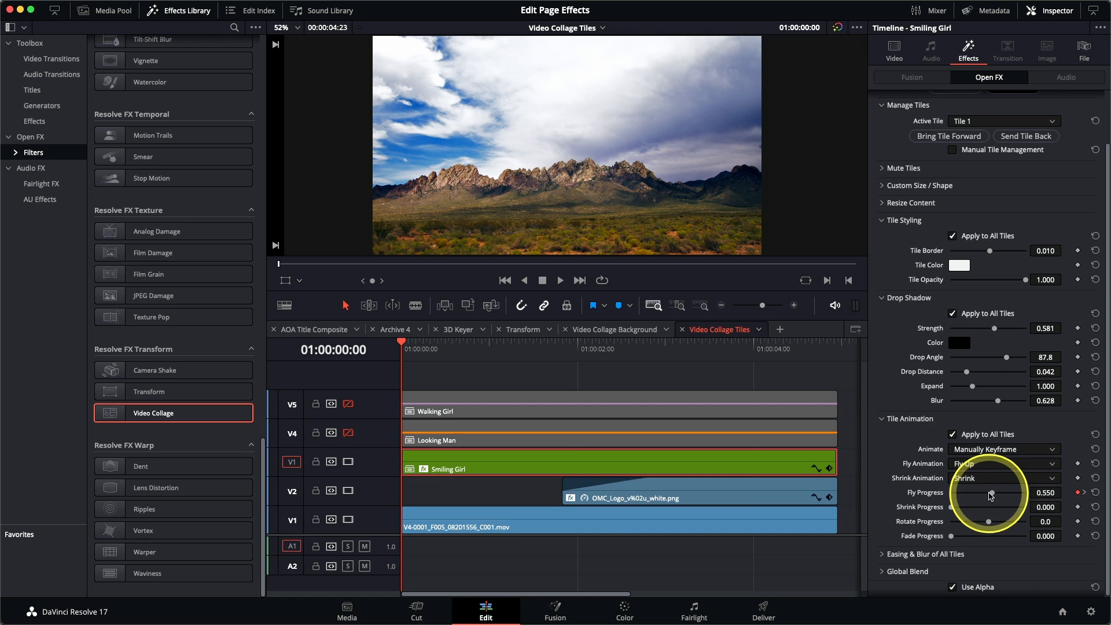
key(space)
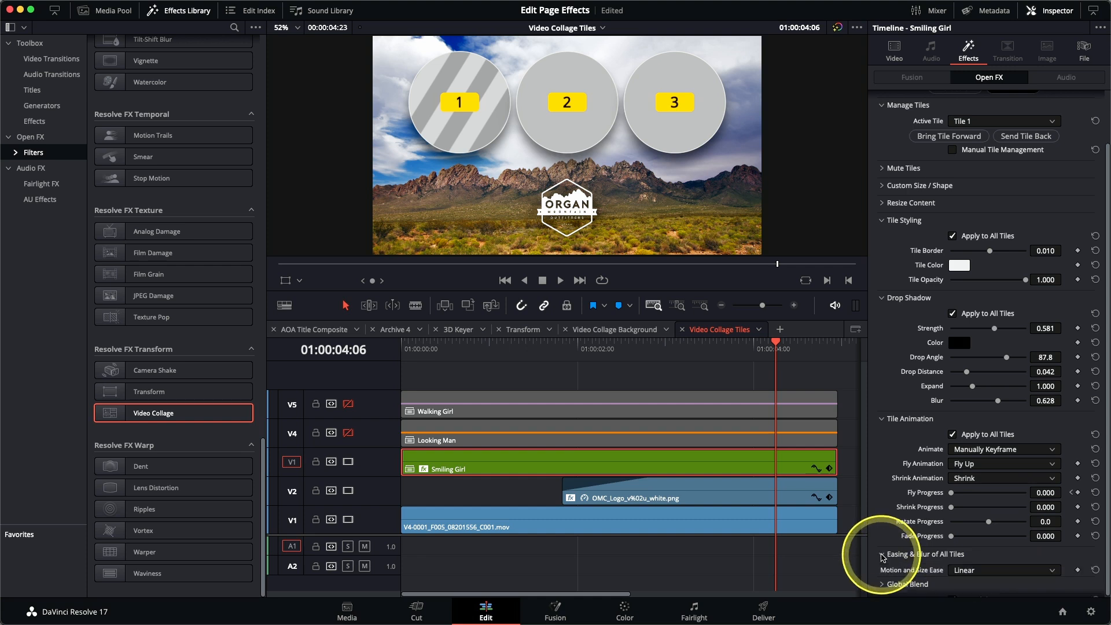
Set the tiles' animation effect ease to Out with an ease amount of 0.666 and play the animation from the start
click(881, 555)
scroll(885, 538, down, 2)
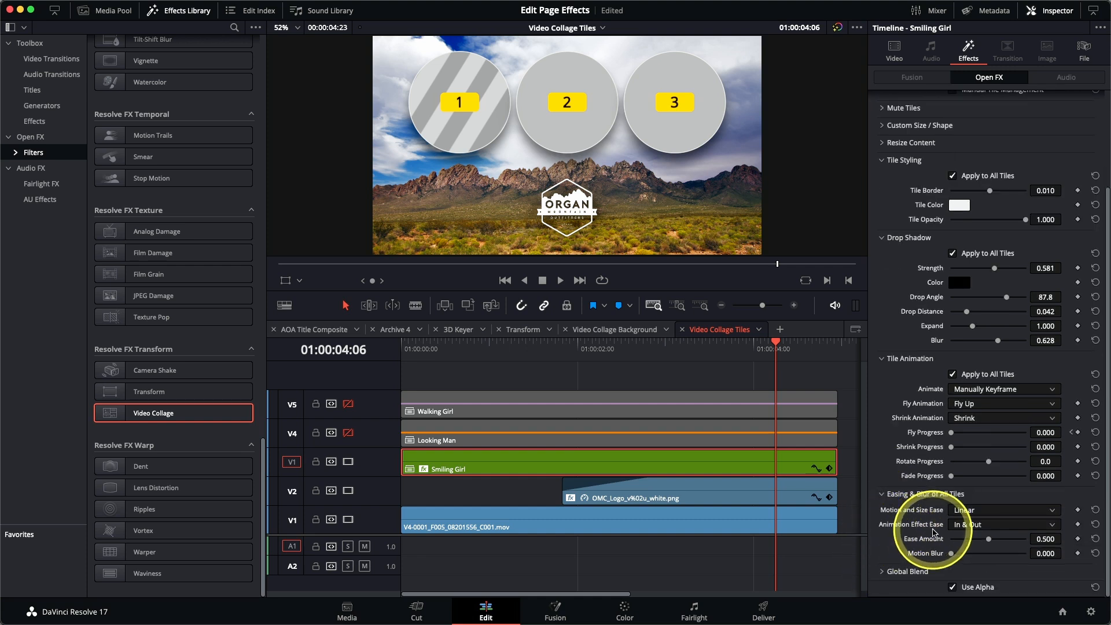
click(984, 524)
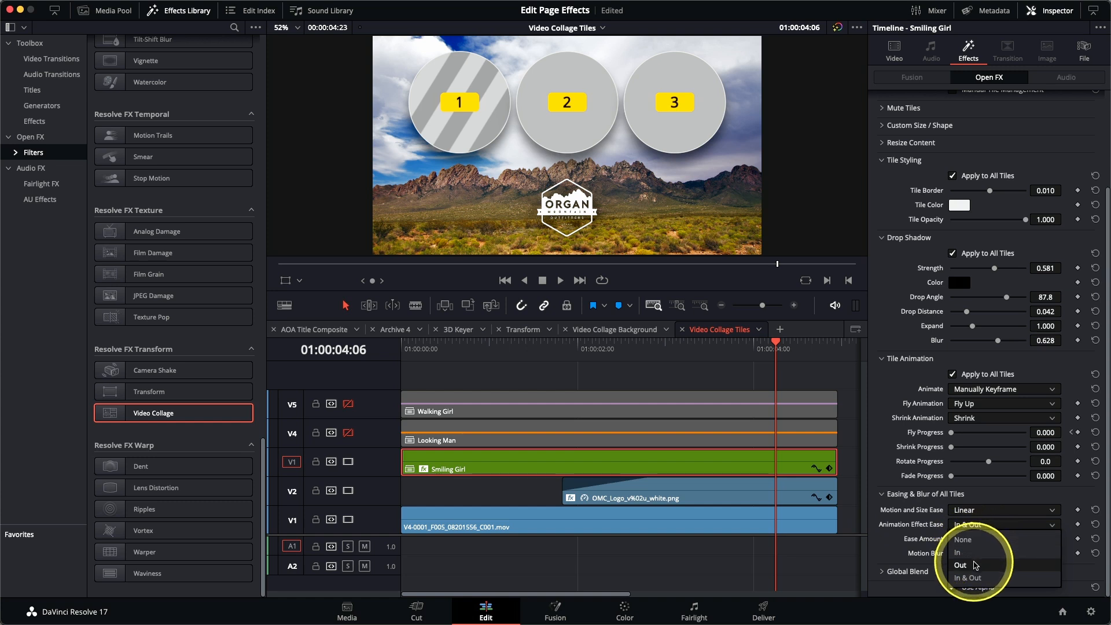
click(976, 565)
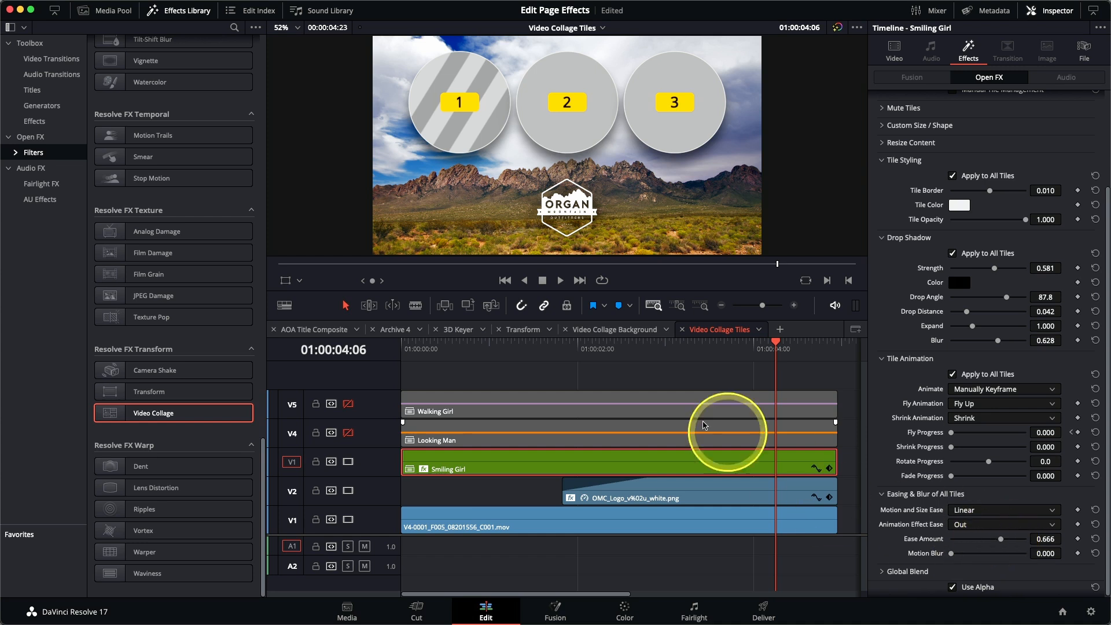
drag(596, 347, 389, 364)
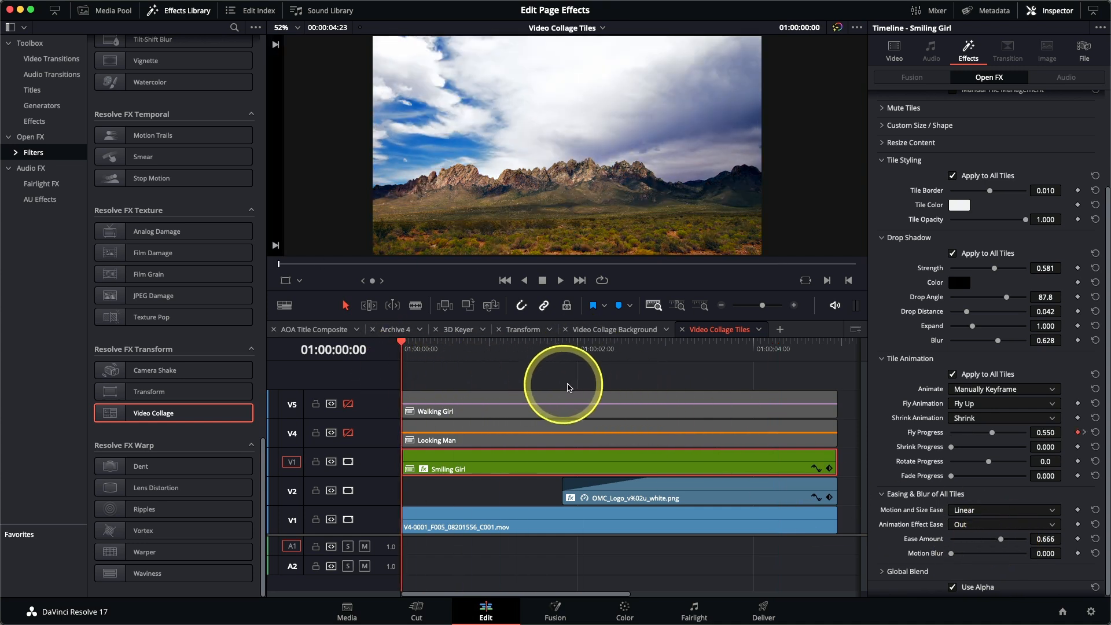
key(space)
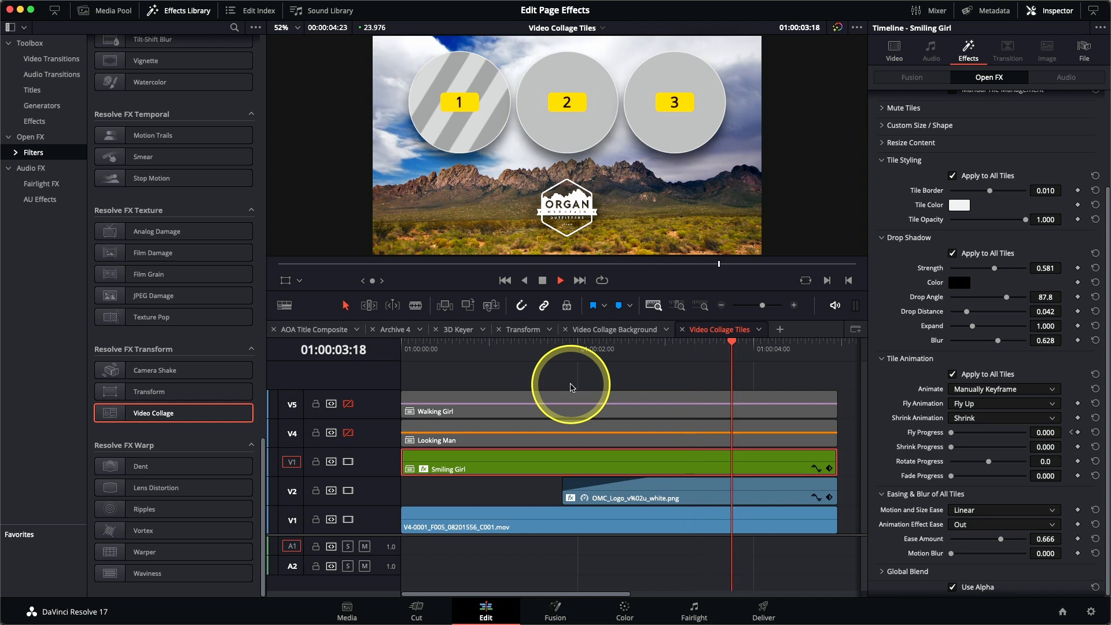
key(space)
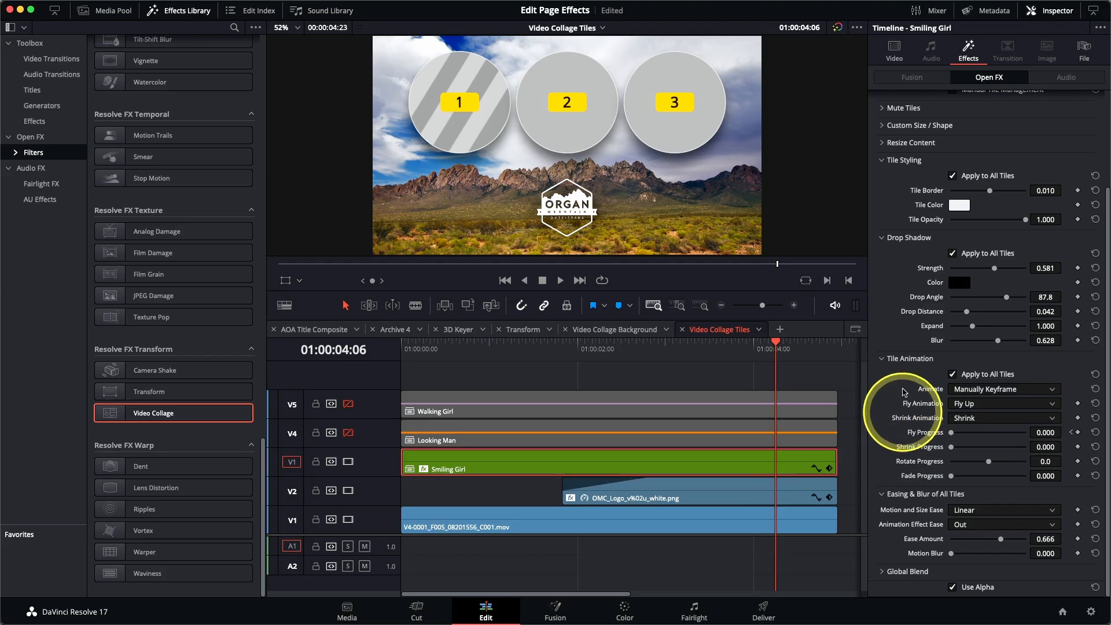
Turn off the layout preview and reframe Tile 1's content with pan 0.085 and tilt 0.085
scroll(907, 300, up, 4)
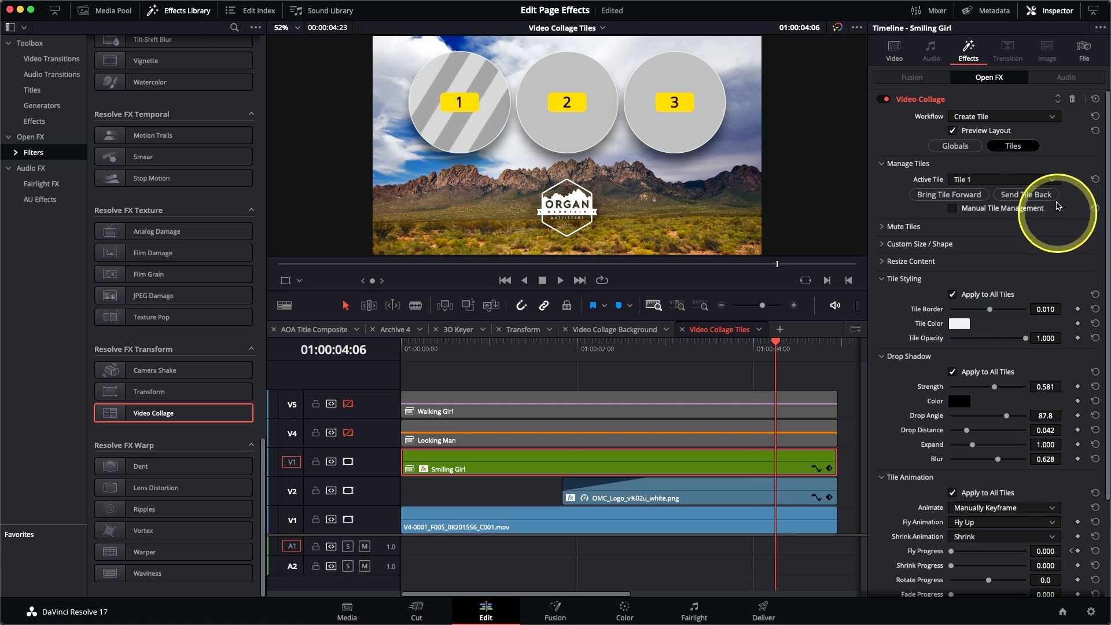
click(979, 134)
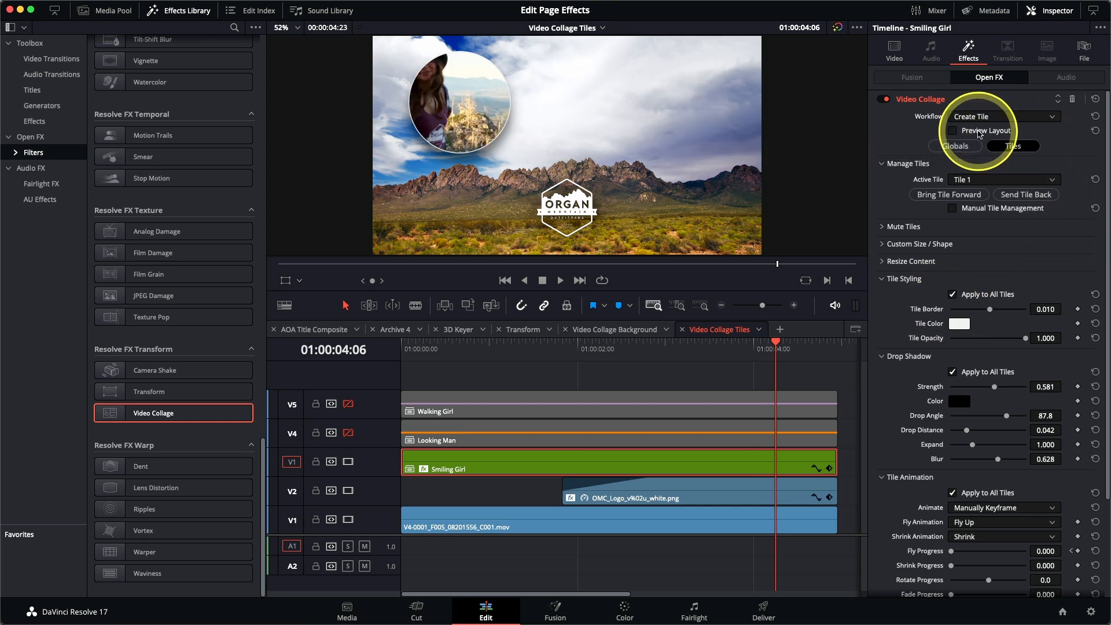
click(882, 261)
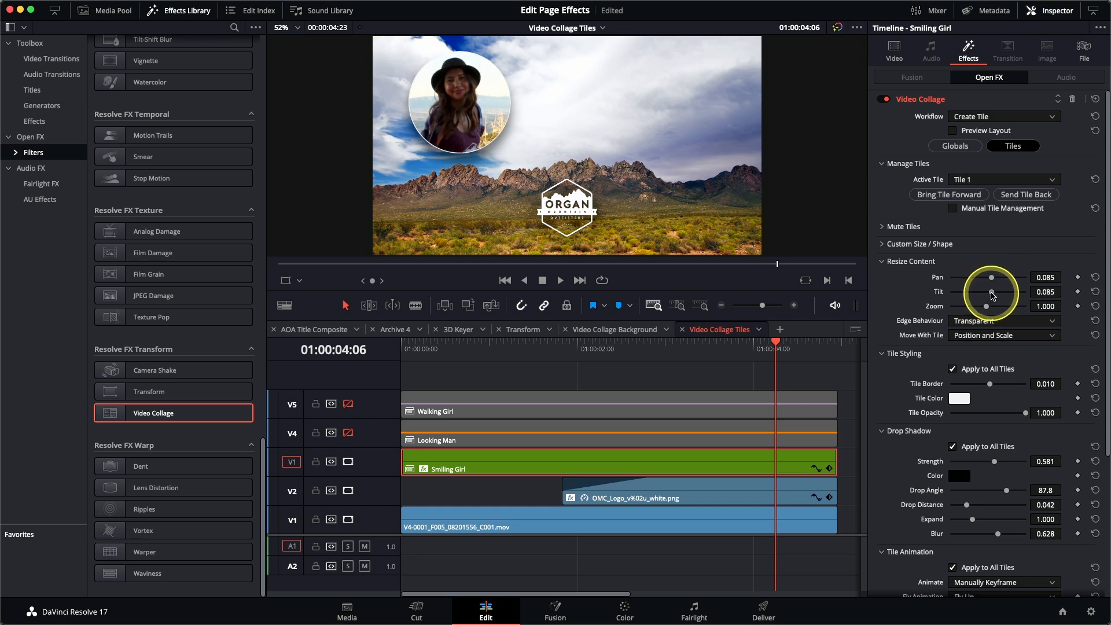
Play the Tile 1 animation from the start and set the tiles' motion blur to 0.837
drag(552, 357, 373, 352)
key(space)
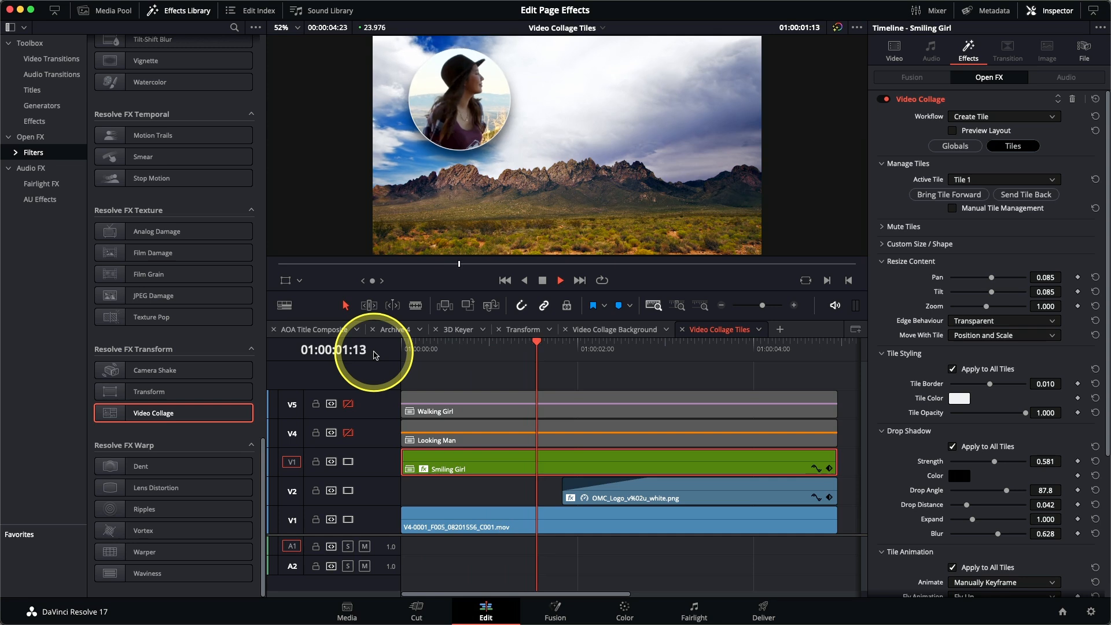
key(space)
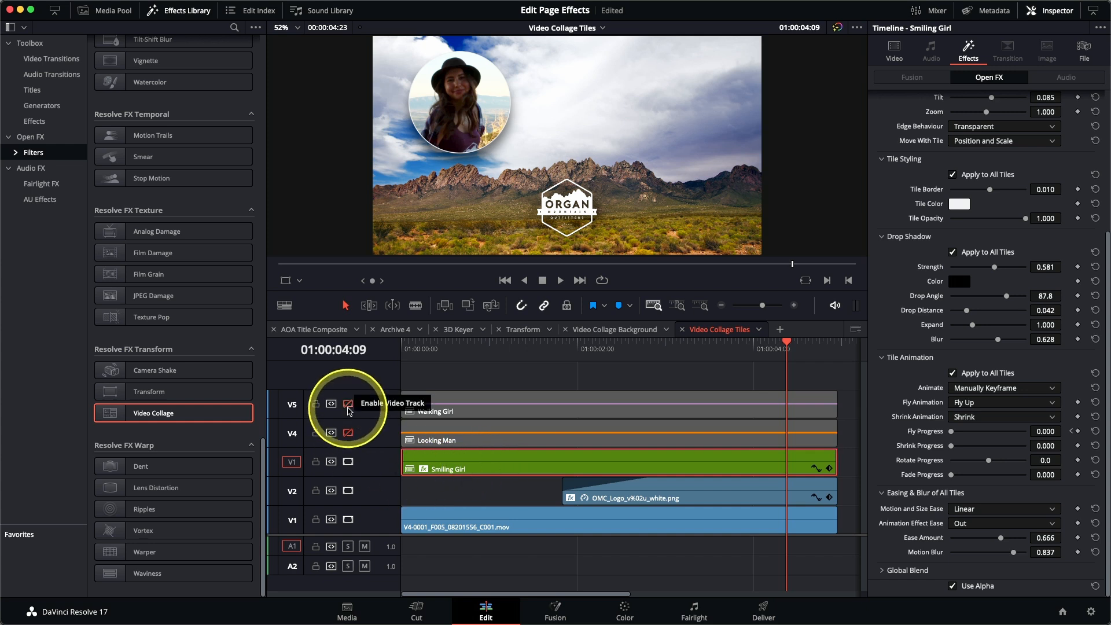
Enable video track V4 and paste only the Plugins attribute from Smiling Girl onto the Looking Man clip
click(348, 432)
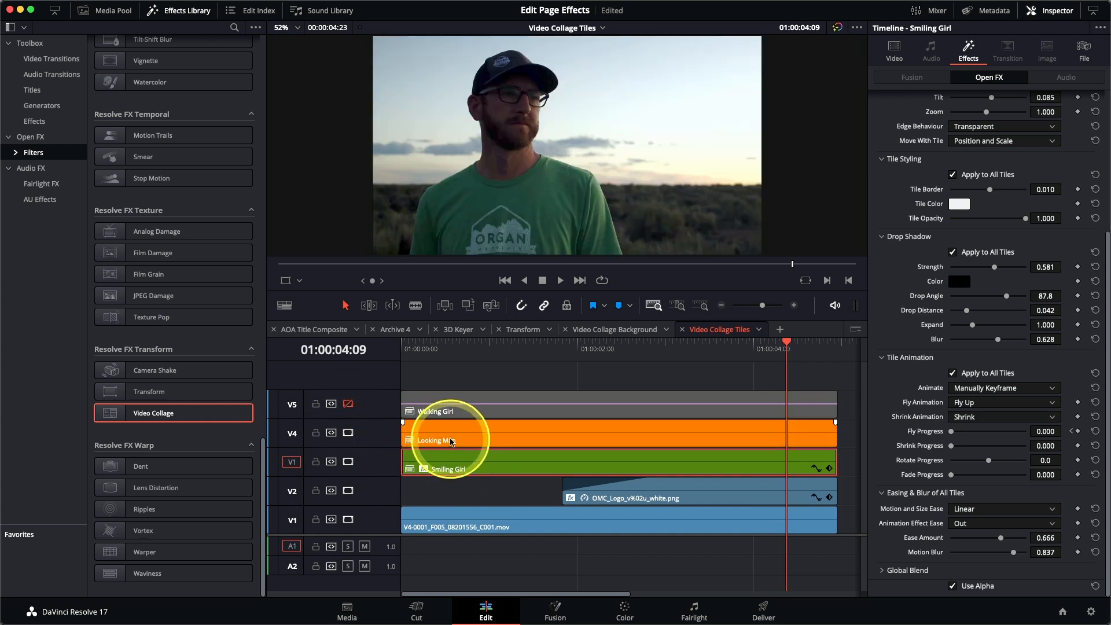
click(451, 442)
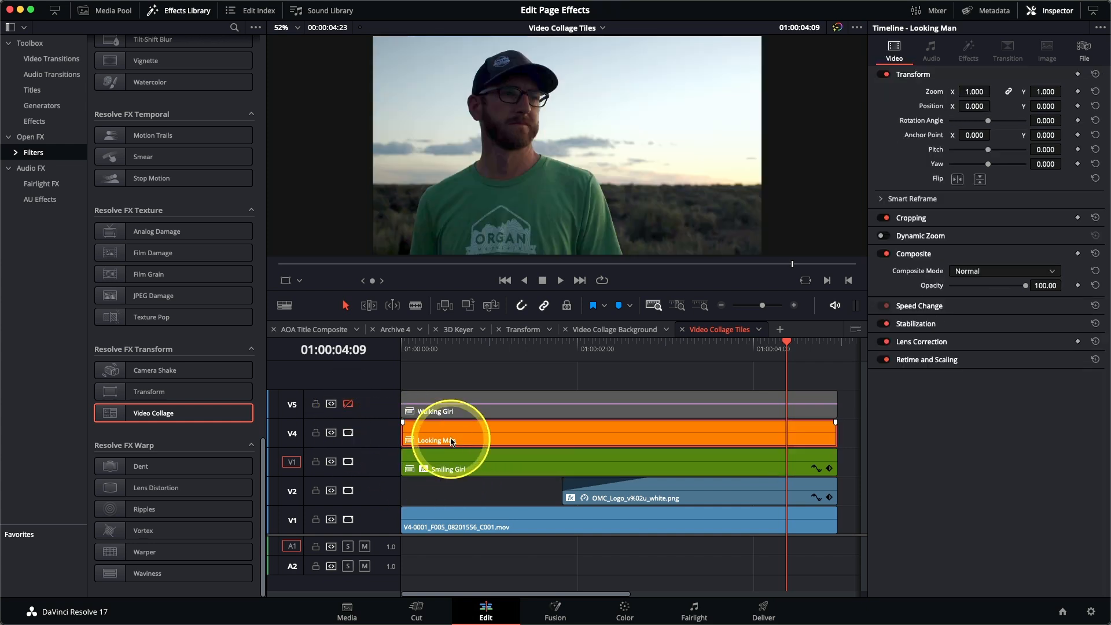
key(alt+v)
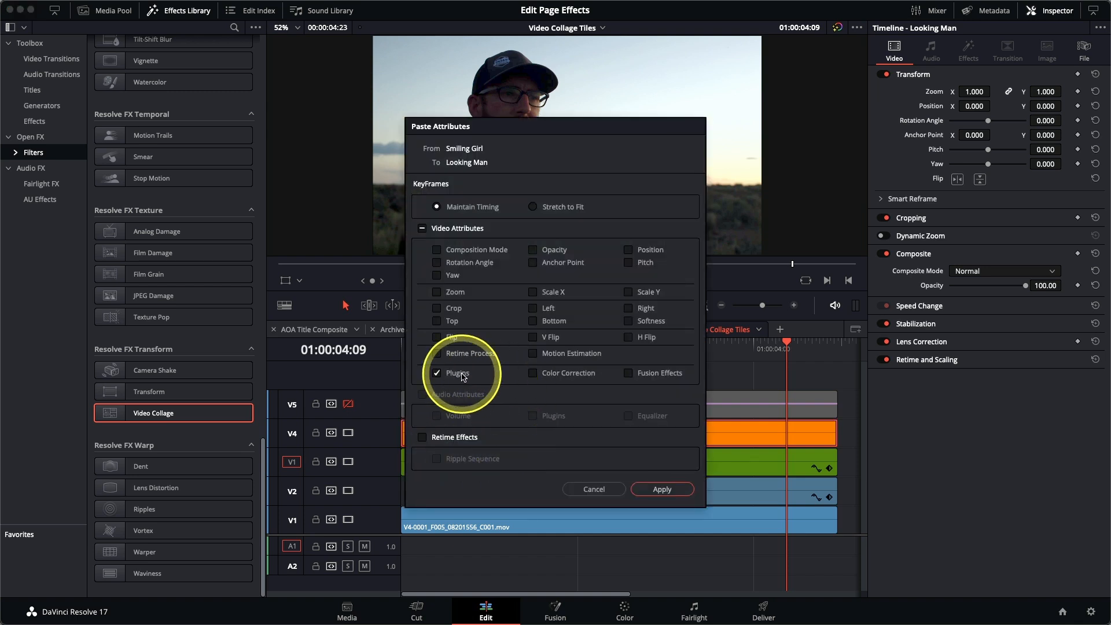
click(665, 489)
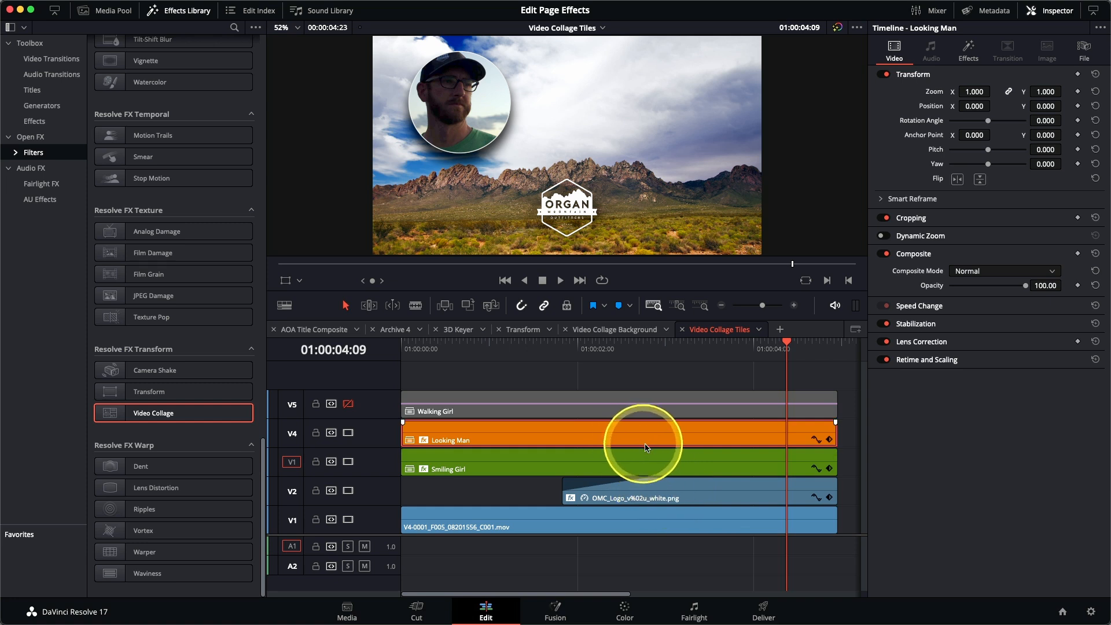
Assign the Looking Man clip to Tile 2 and reframe its content with pan 0.070, tilt 0.023 and zoom 0.704
click(968, 45)
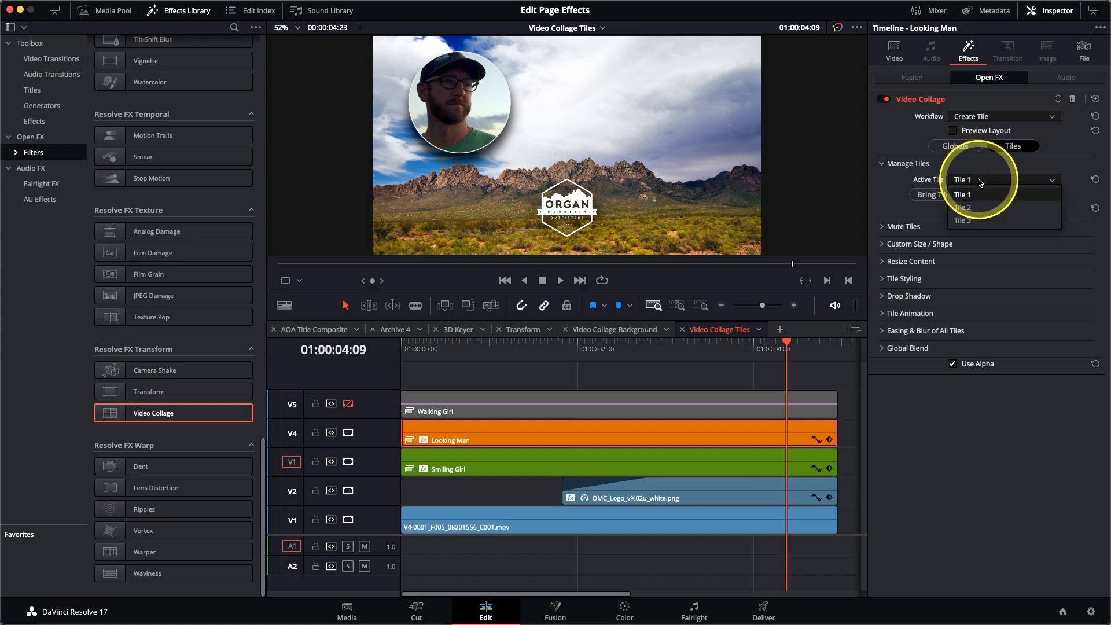
click(963, 207)
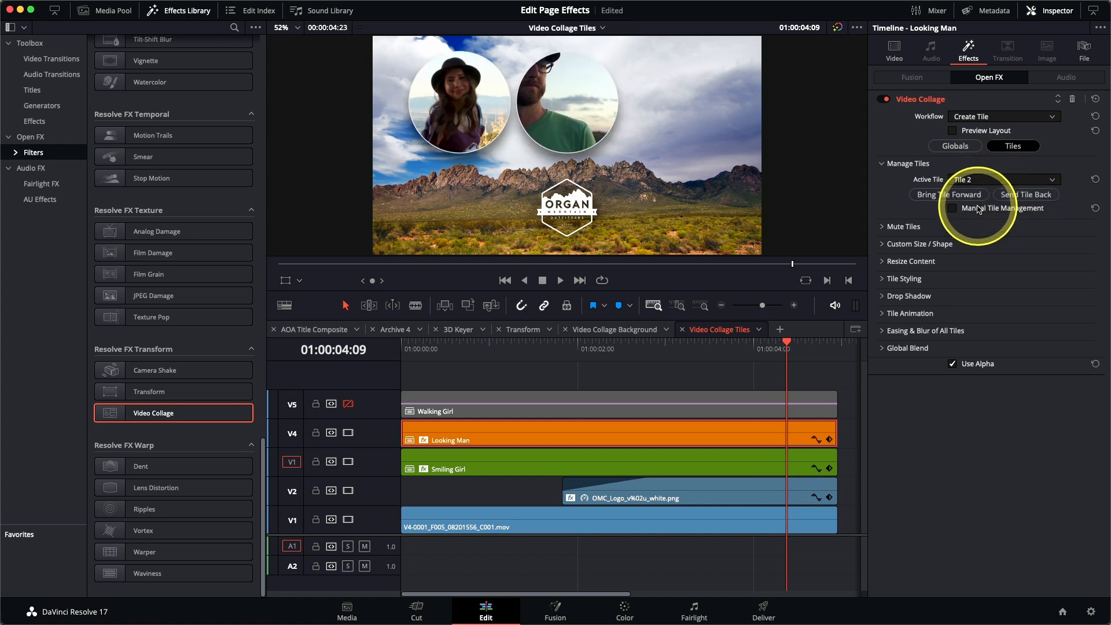
click(883, 266)
drag(989, 279, 989, 295)
mouse_move(988, 295)
mouse_down()
mouse_move(992, 282)
mouse_move(975, 309)
mouse_move(991, 296)
mouse_up()
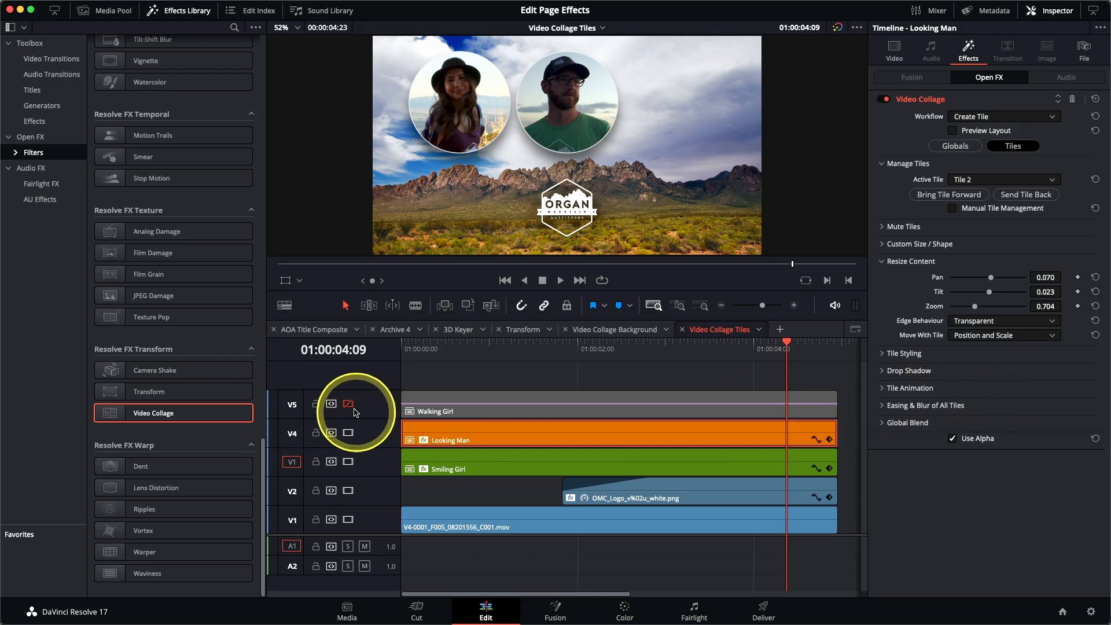
Enable video track V5 and paste only the Plugins attribute from Smiling Girl onto the Walking Girl clip
click(348, 404)
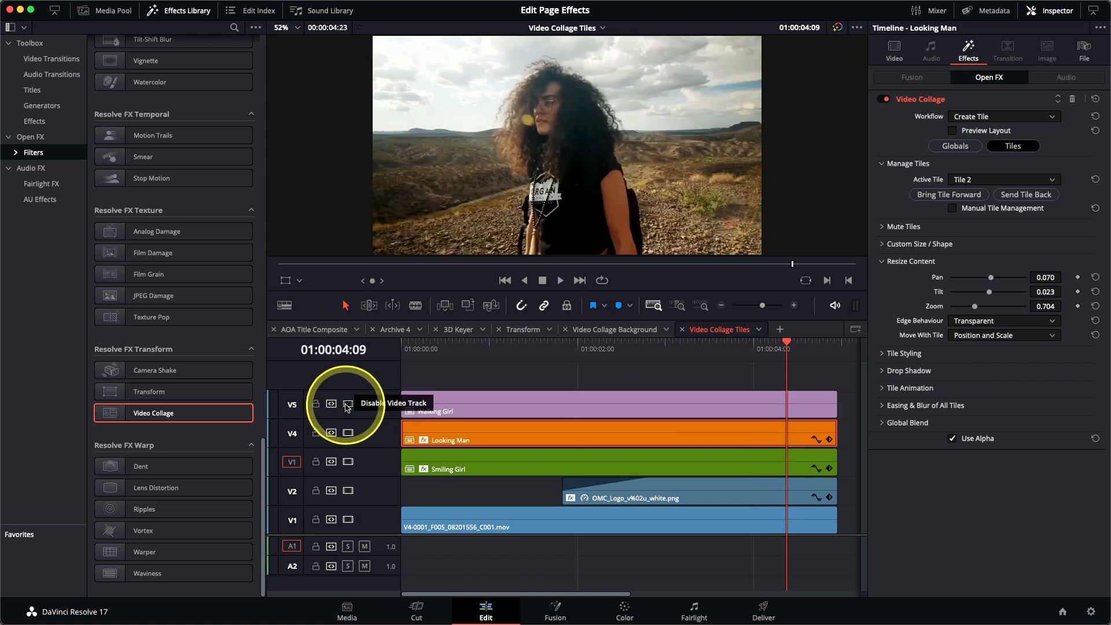
click(536, 404)
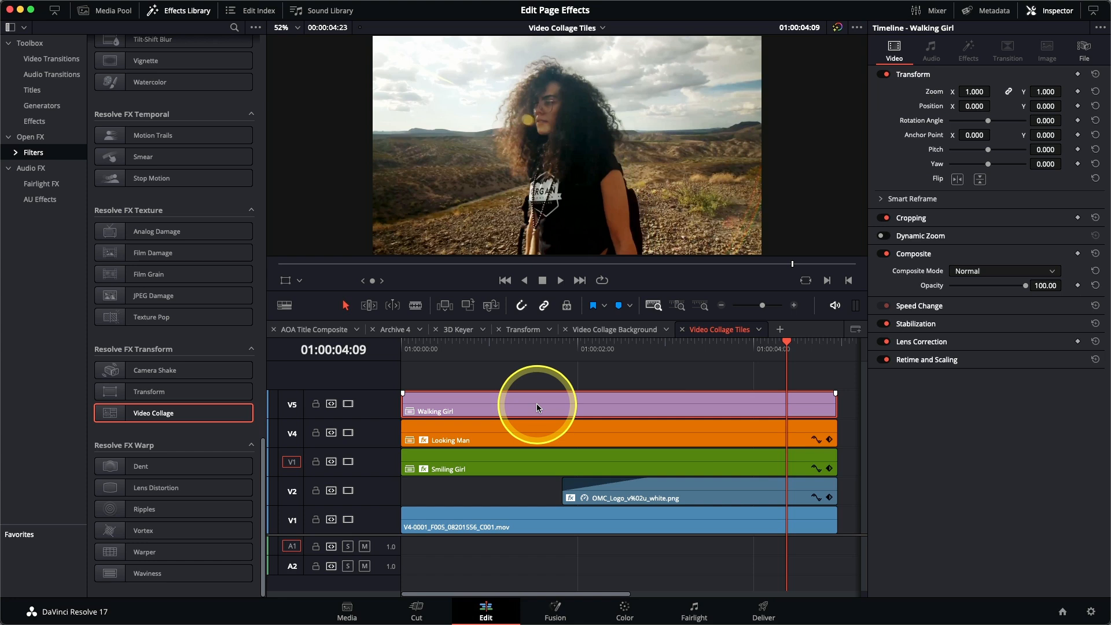
key(alt+v)
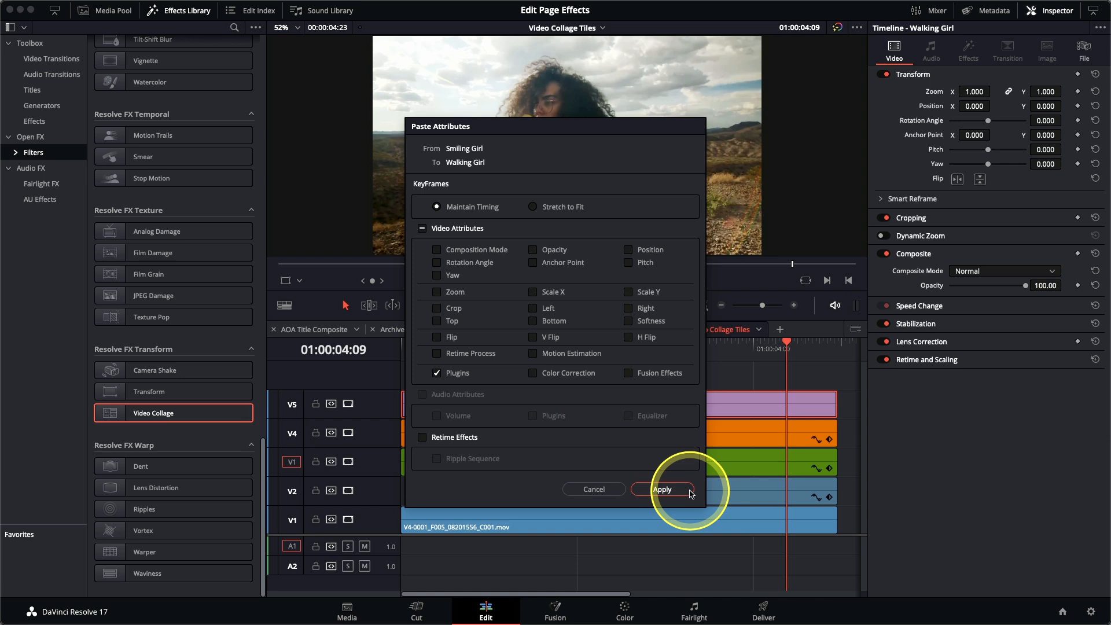
click(663, 489)
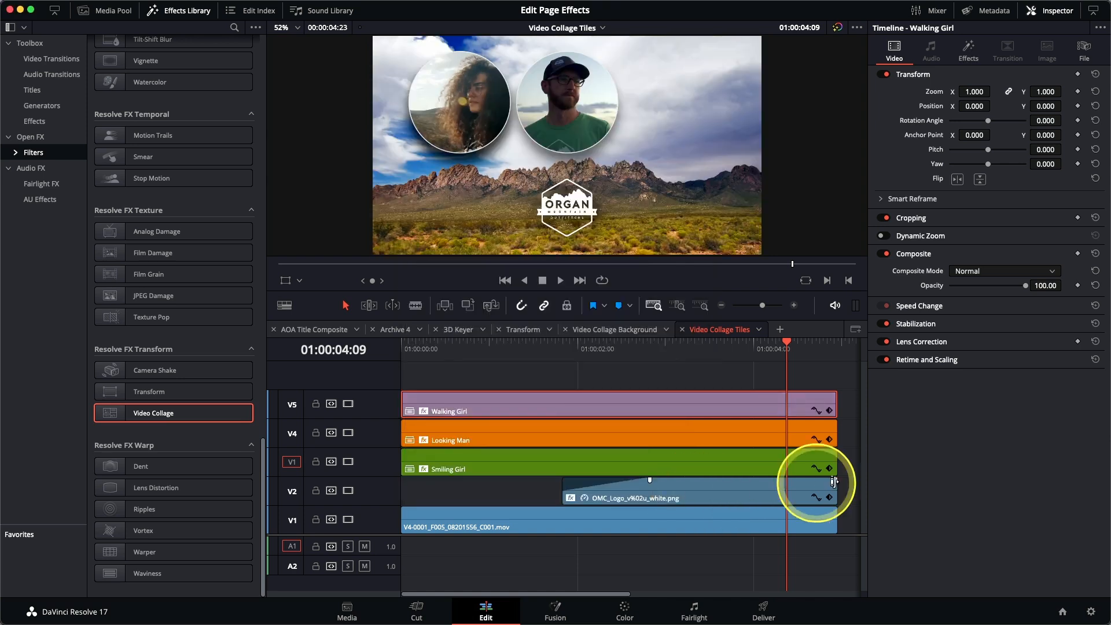
Assign the Walking Girl clip to Tile 3 with a content zoom of 0.645 and play the collage from the start
click(970, 56)
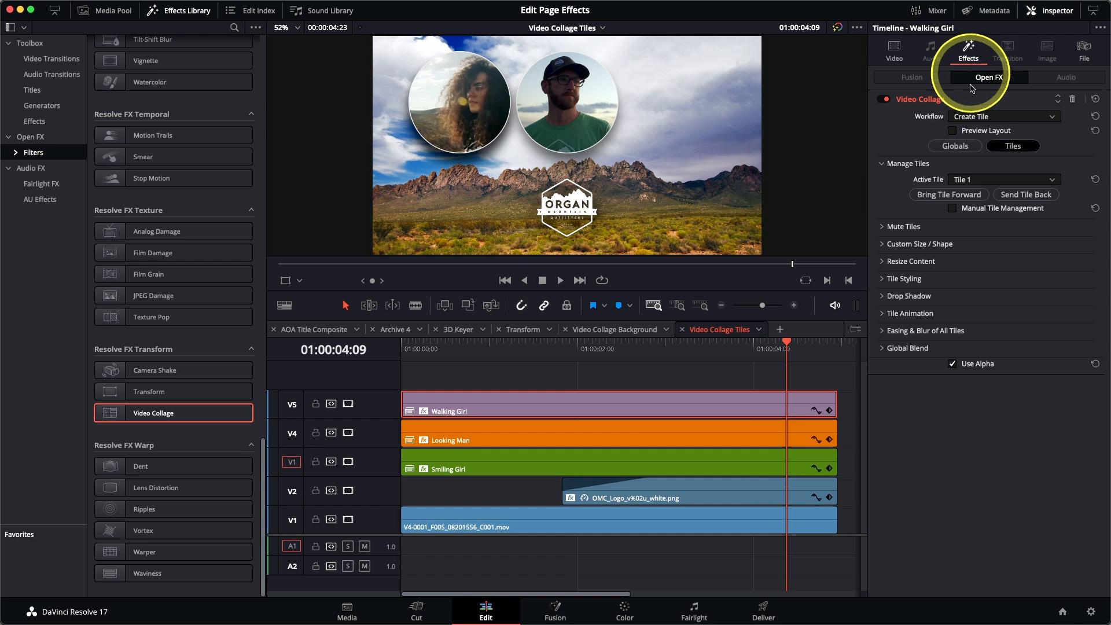
click(977, 180)
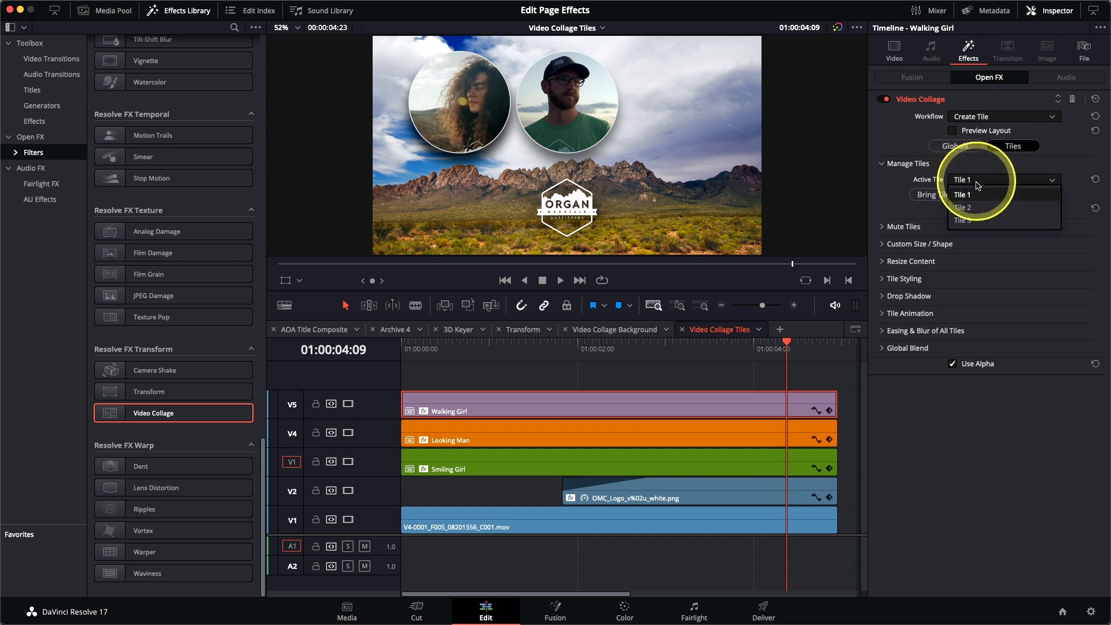
click(978, 219)
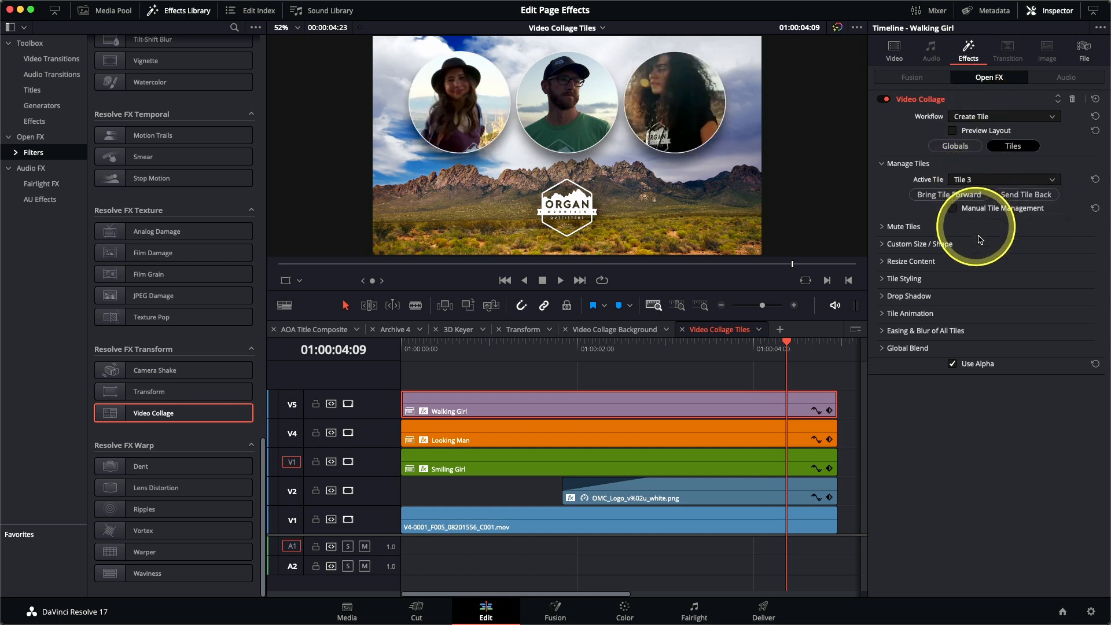
click(881, 262)
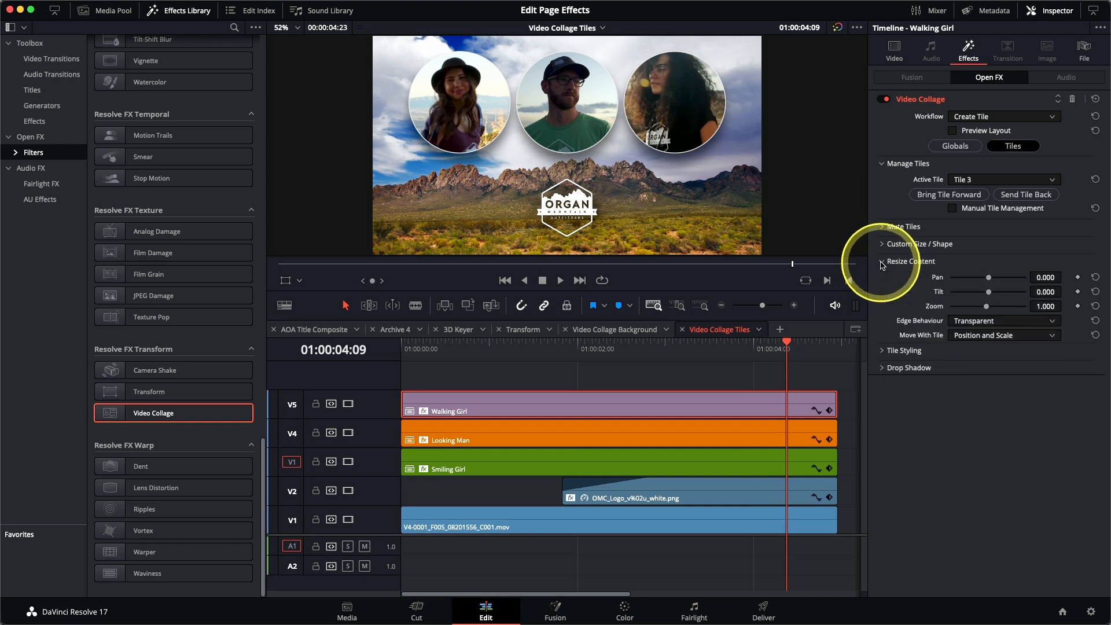
drag(990, 310, 971, 315)
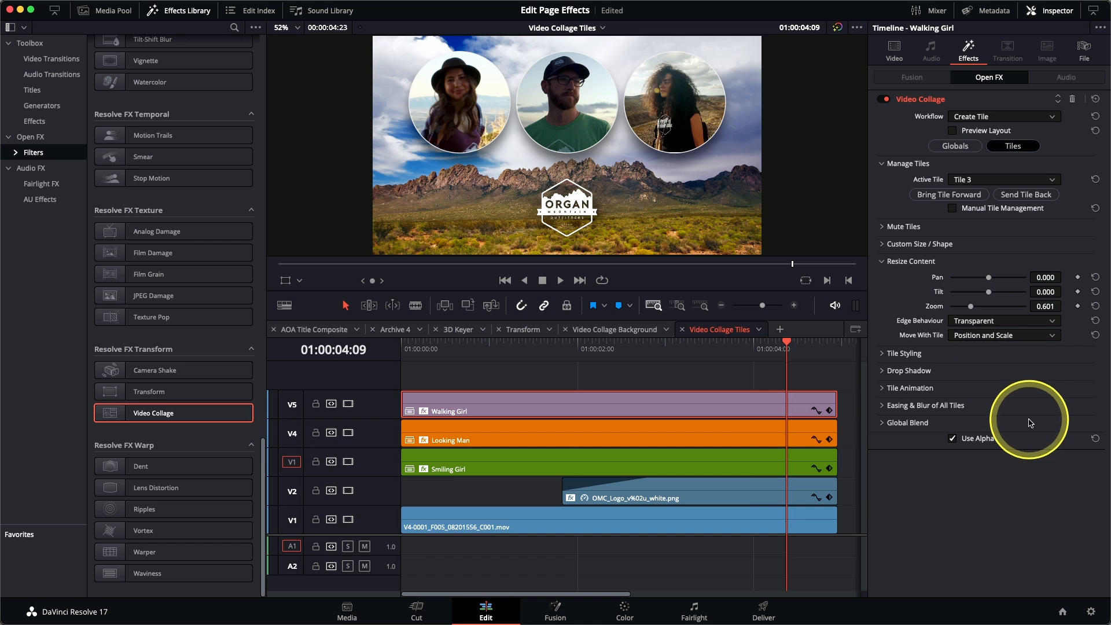
drag(971, 307, 972, 307)
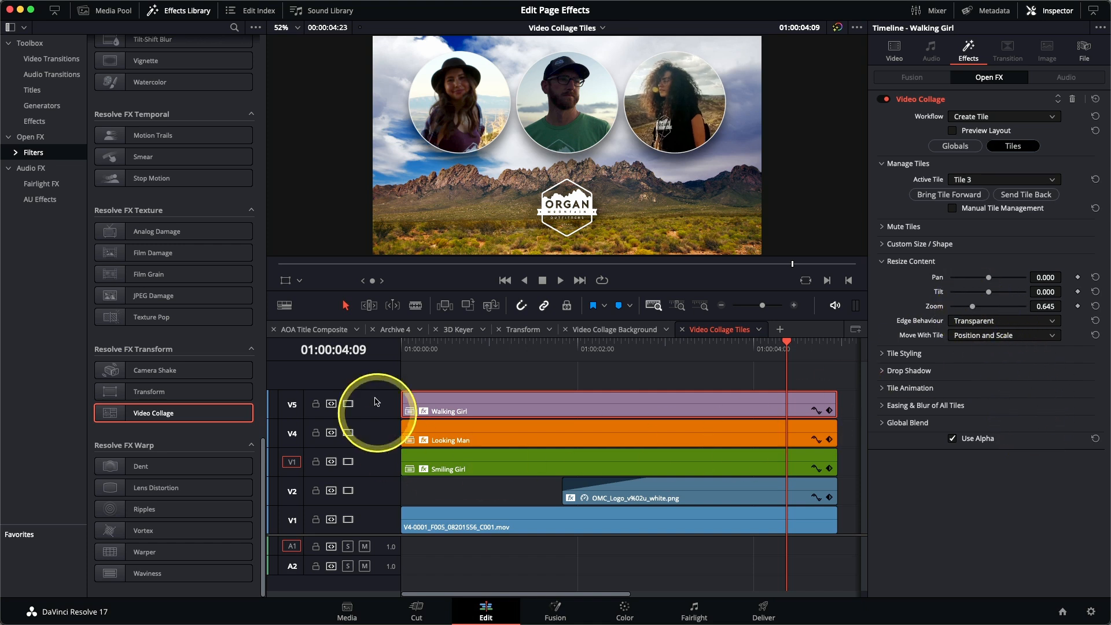
key(Home)
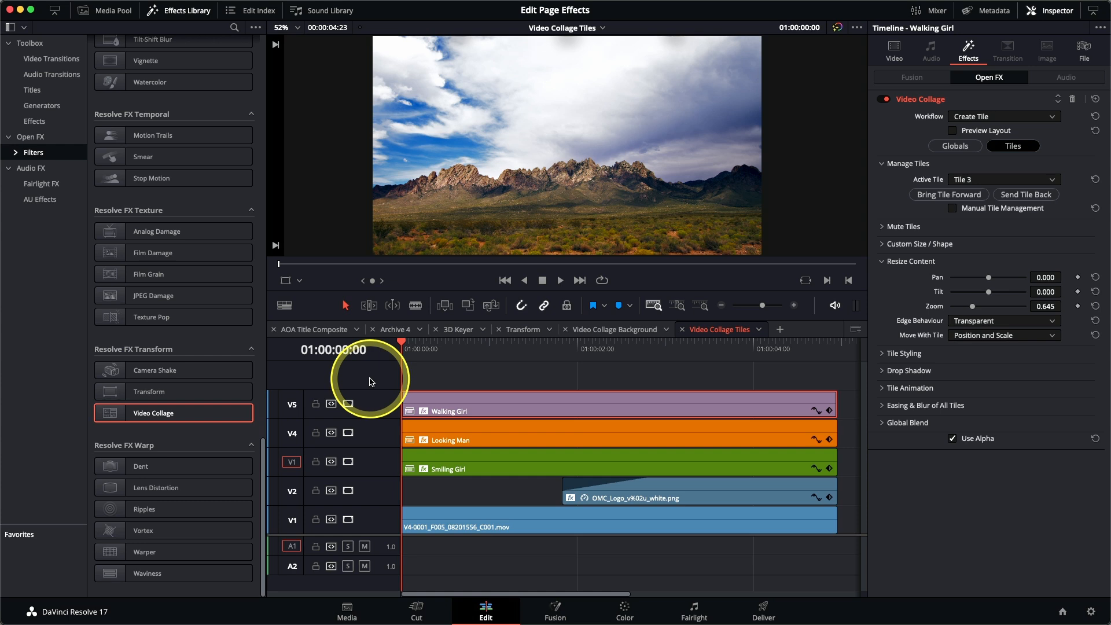
key(space)
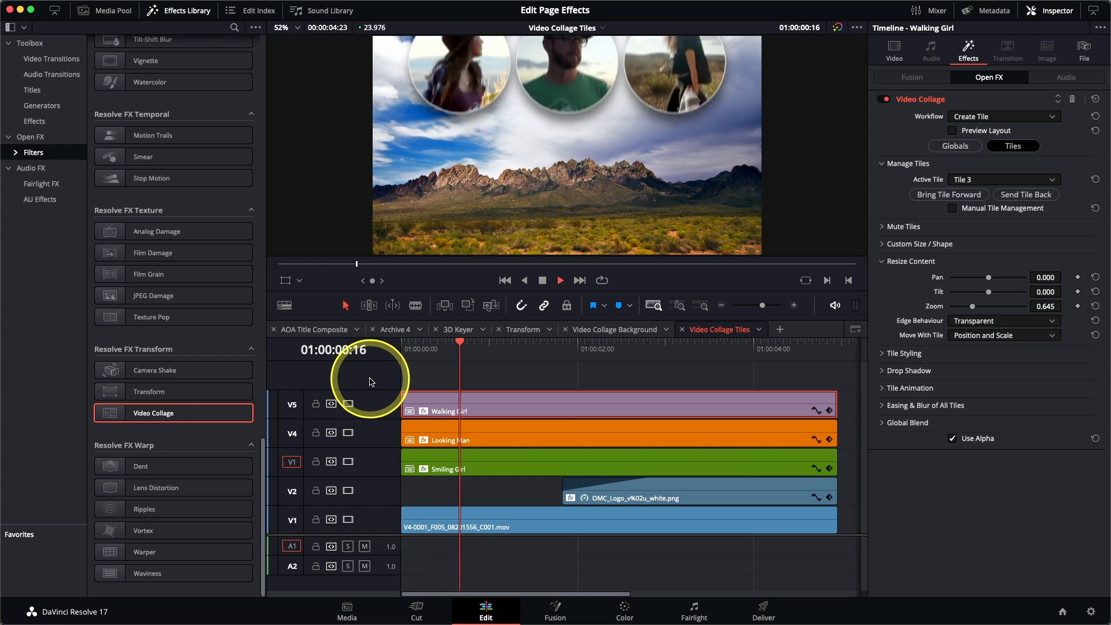